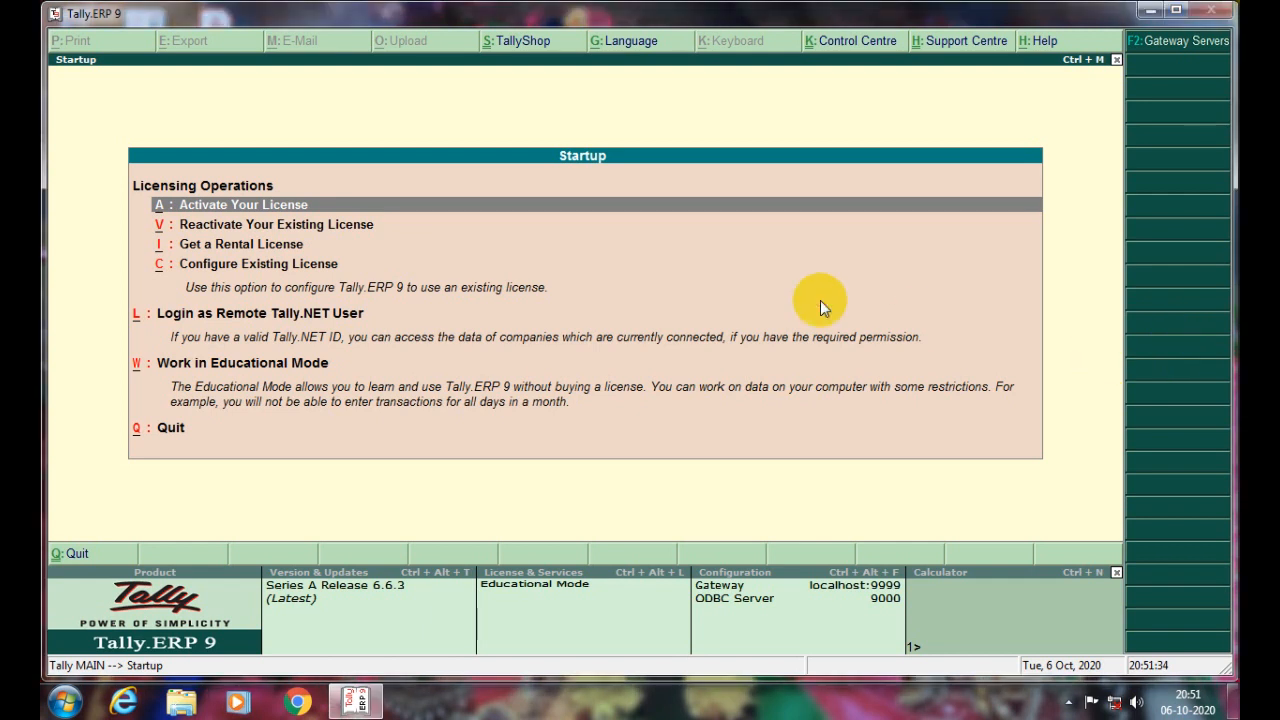
# - Choose Work in Educational Mode to skip the licensing options
pyautogui.press('w')
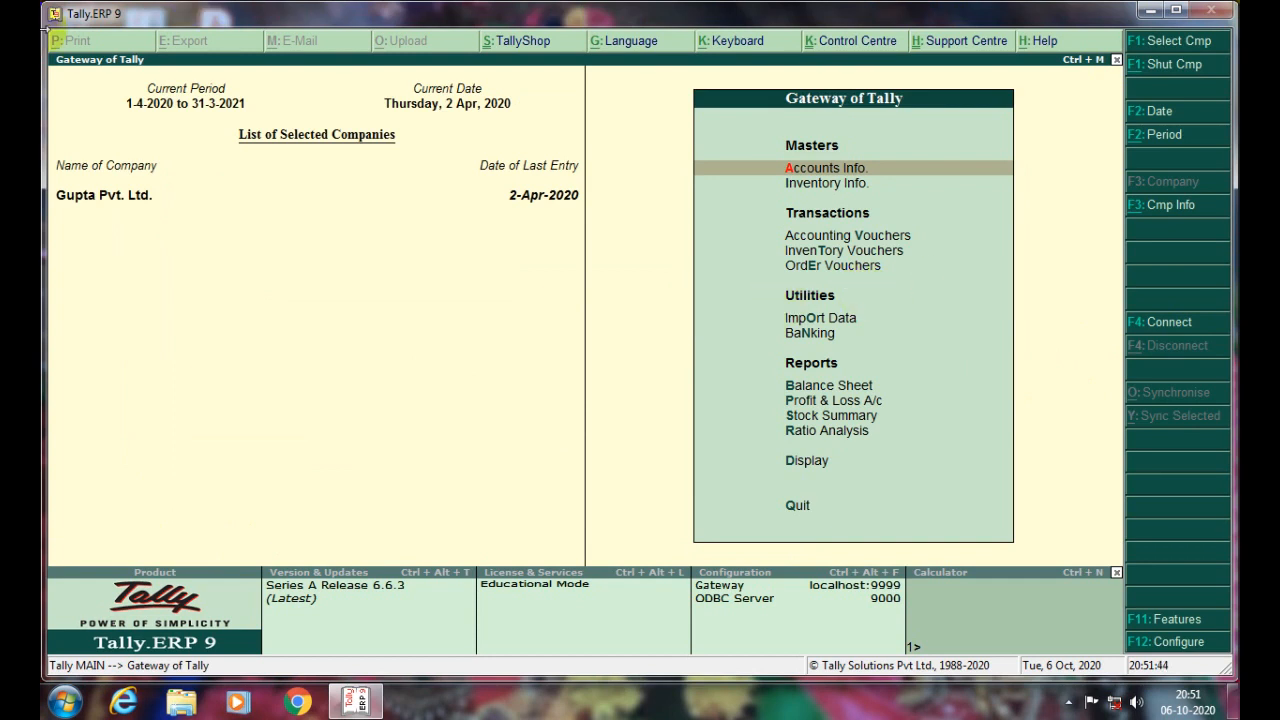
# - Abandon the 3-4-2020 current-date change, keeping 2 Apr 2020, and bring up Change Period (Alt+F2)
pyautogui.press('F2')
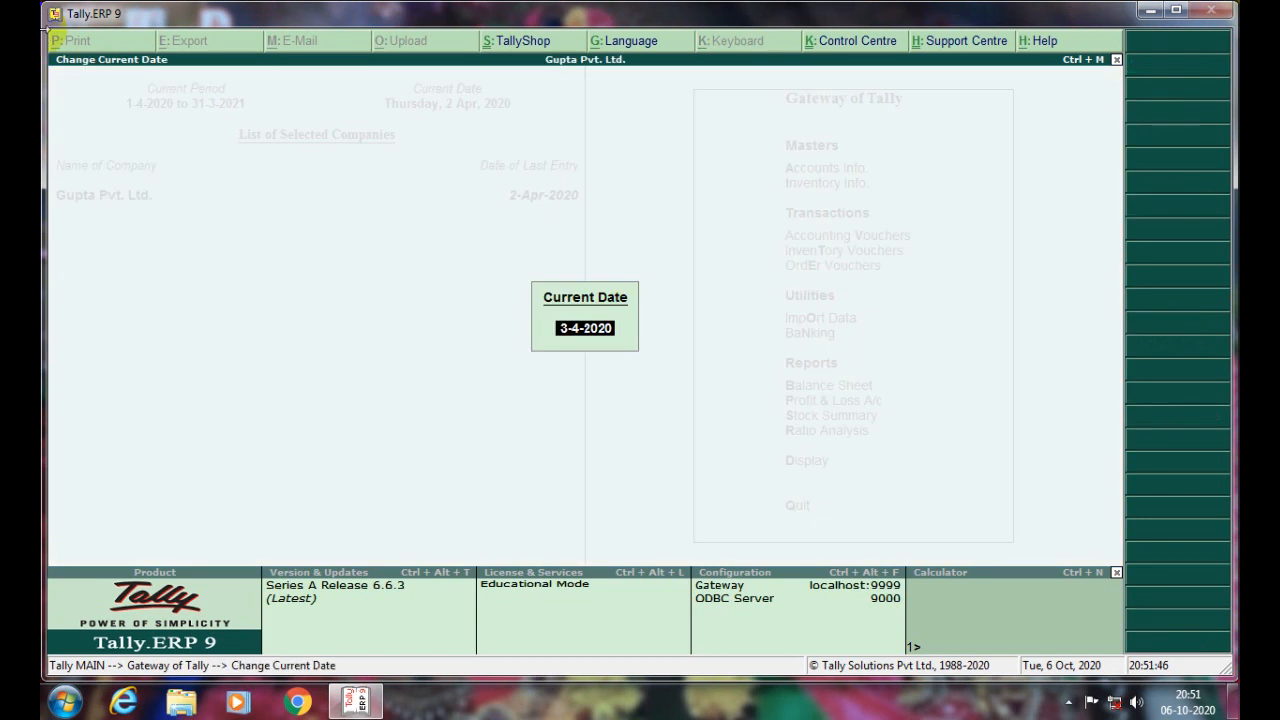
pyautogui.write('3-4-2020')
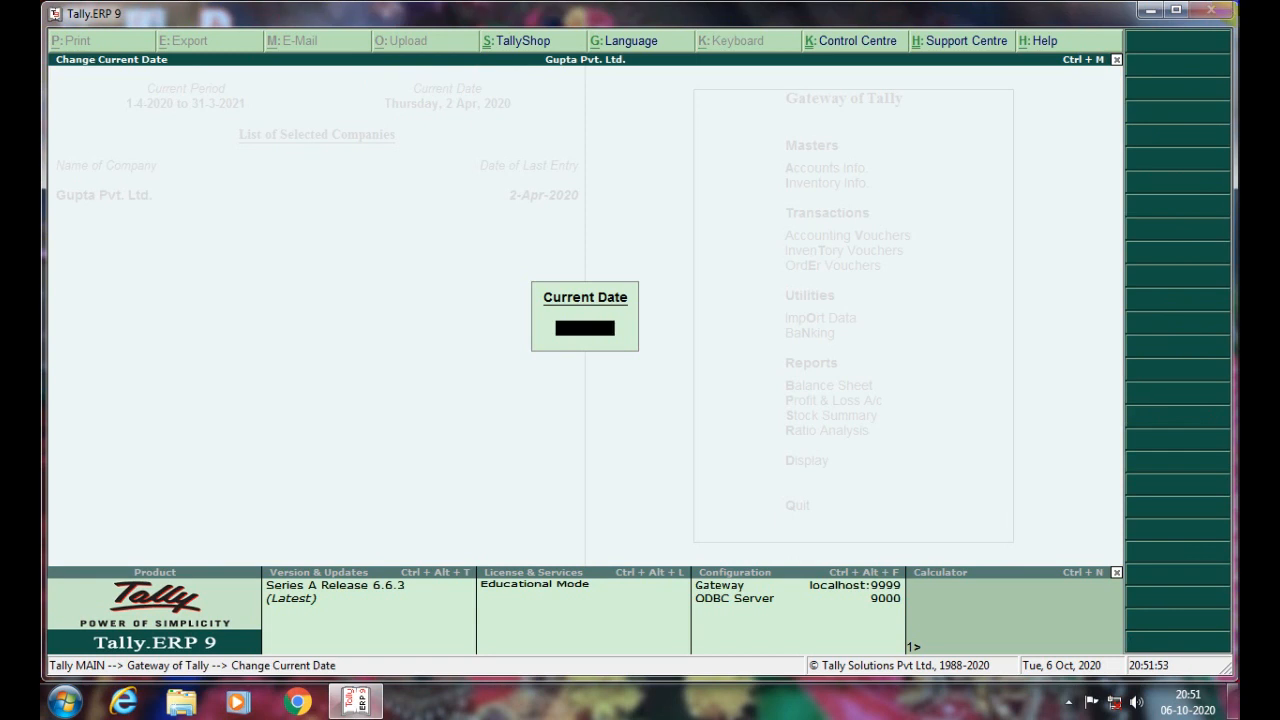
pyautogui.press('Escape')
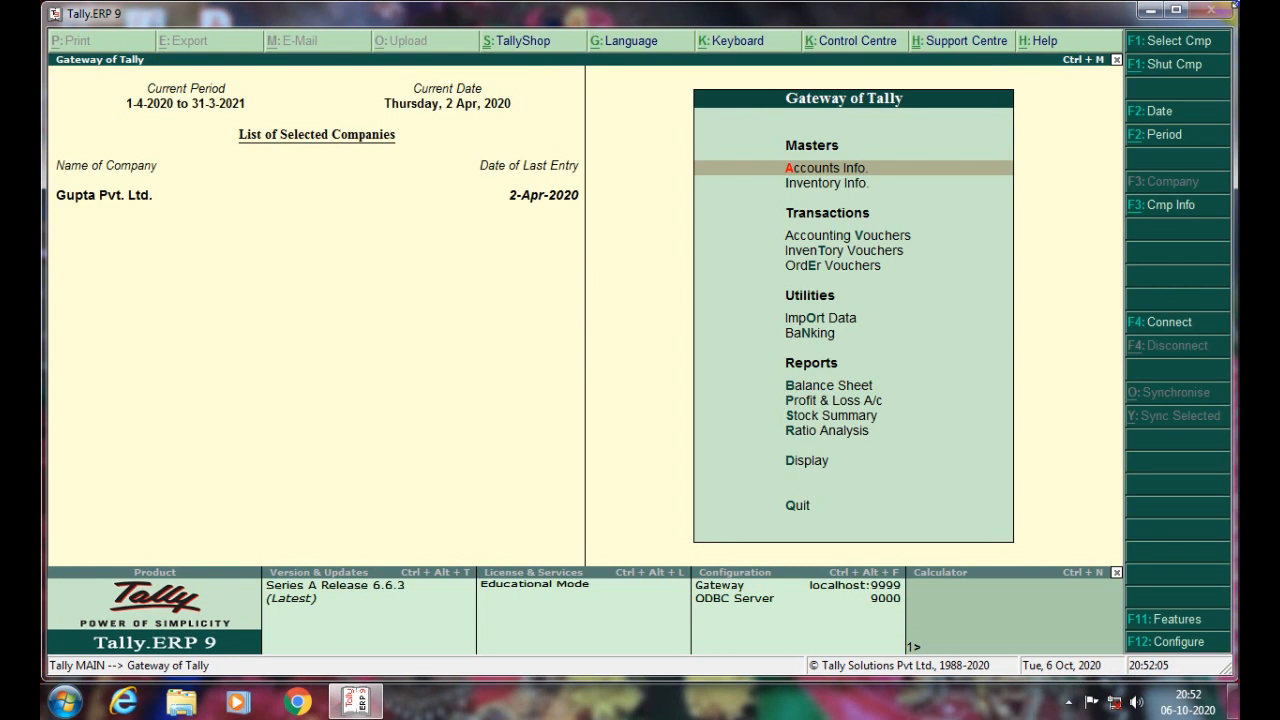
pyautogui.press('F2')
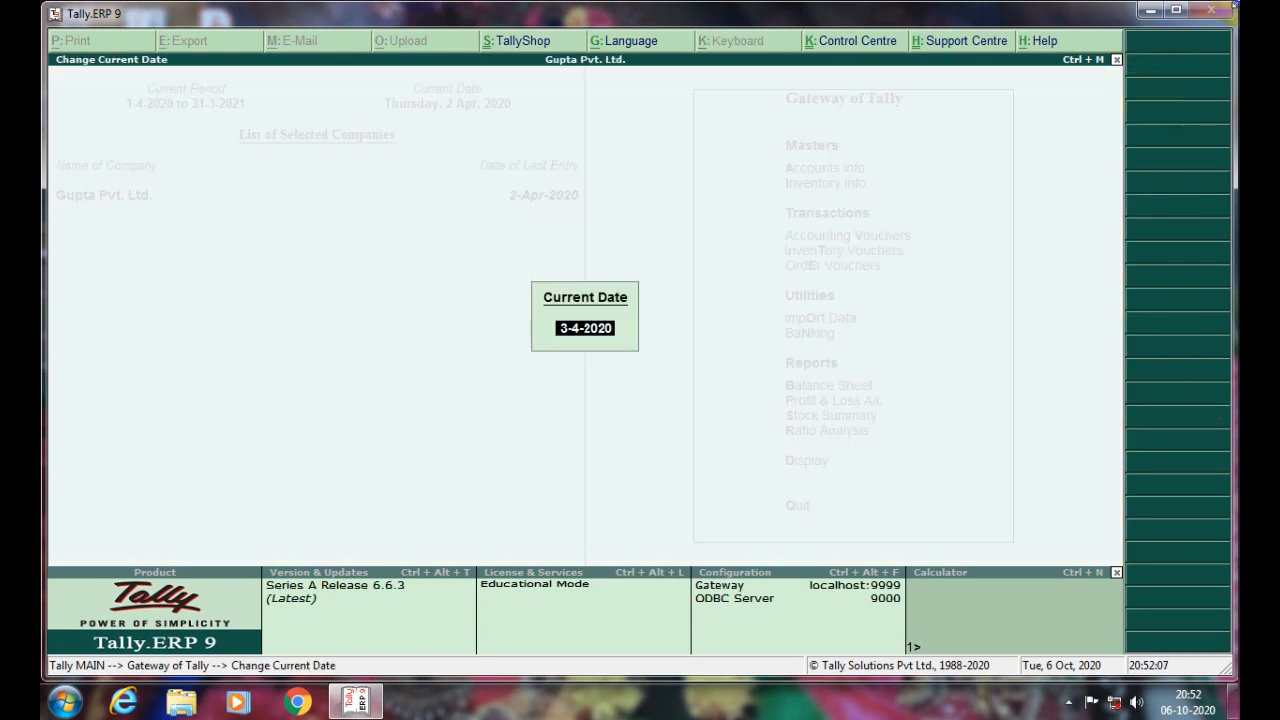
pyautogui.press('Escape')
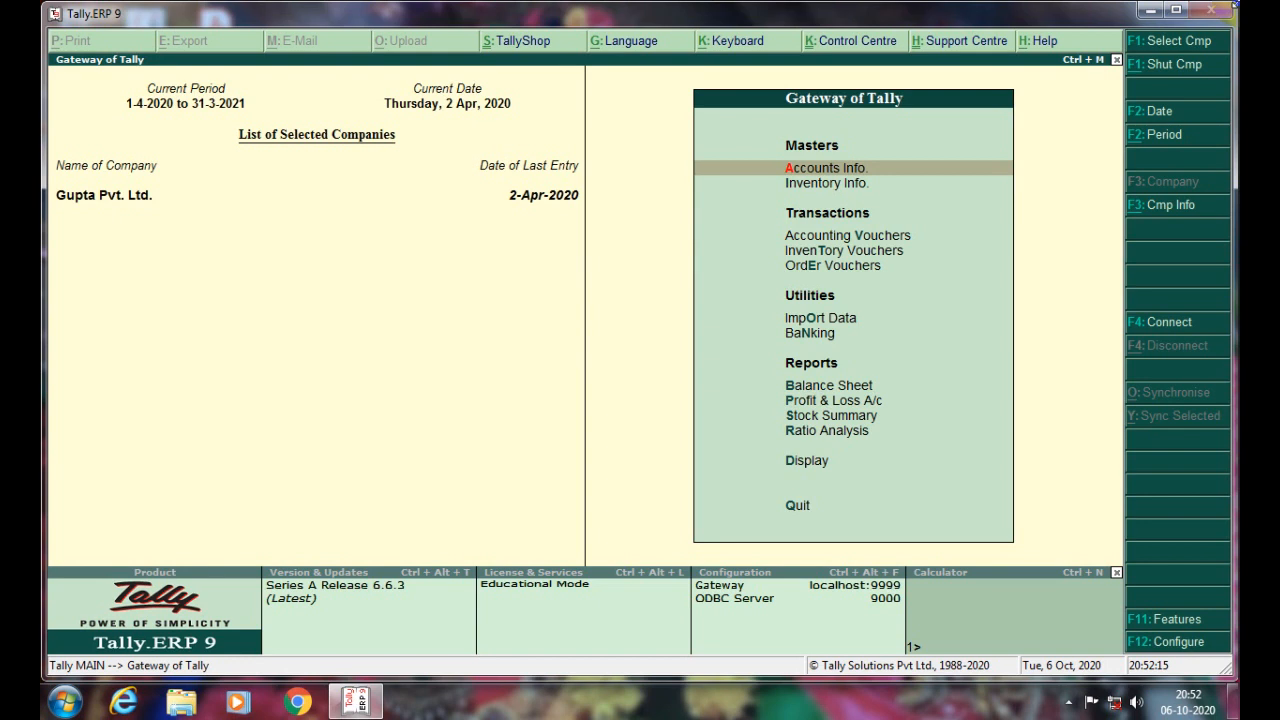
pyautogui.hotkey('alt', 'F2')
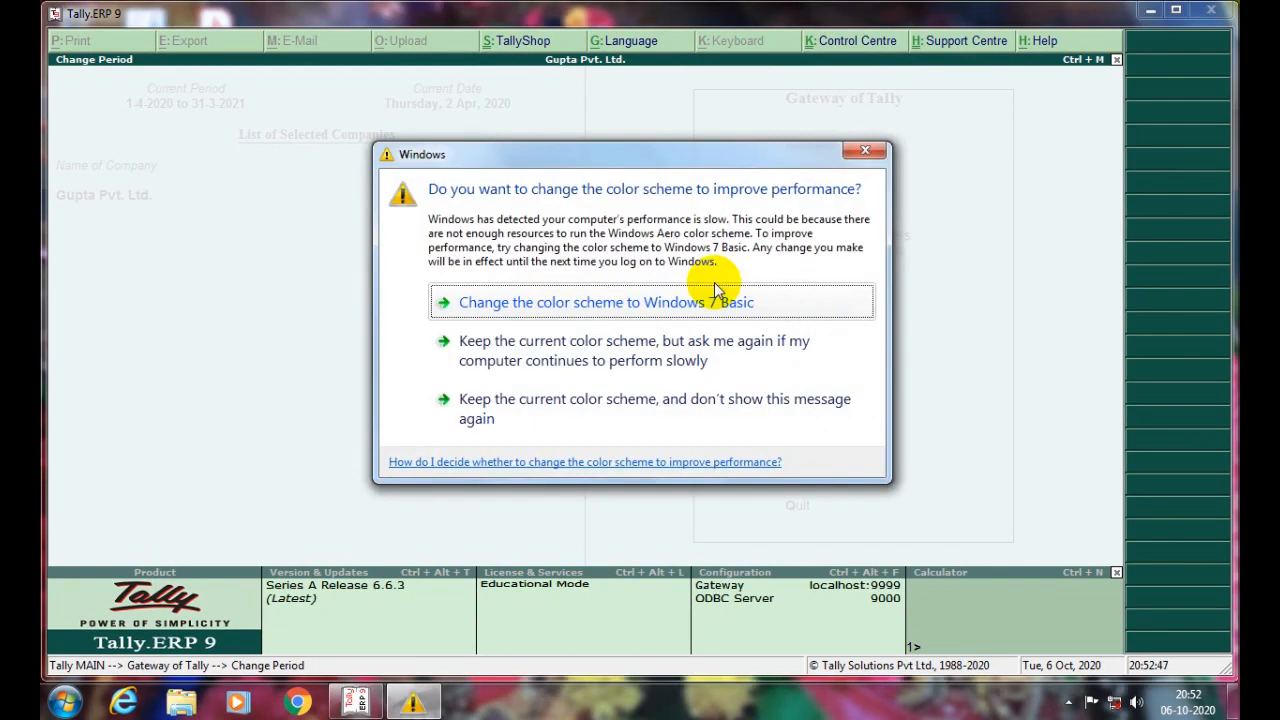
# - Keep the current Windows colour scheme and stop the warning from showing again
pyautogui.click(692, 410)
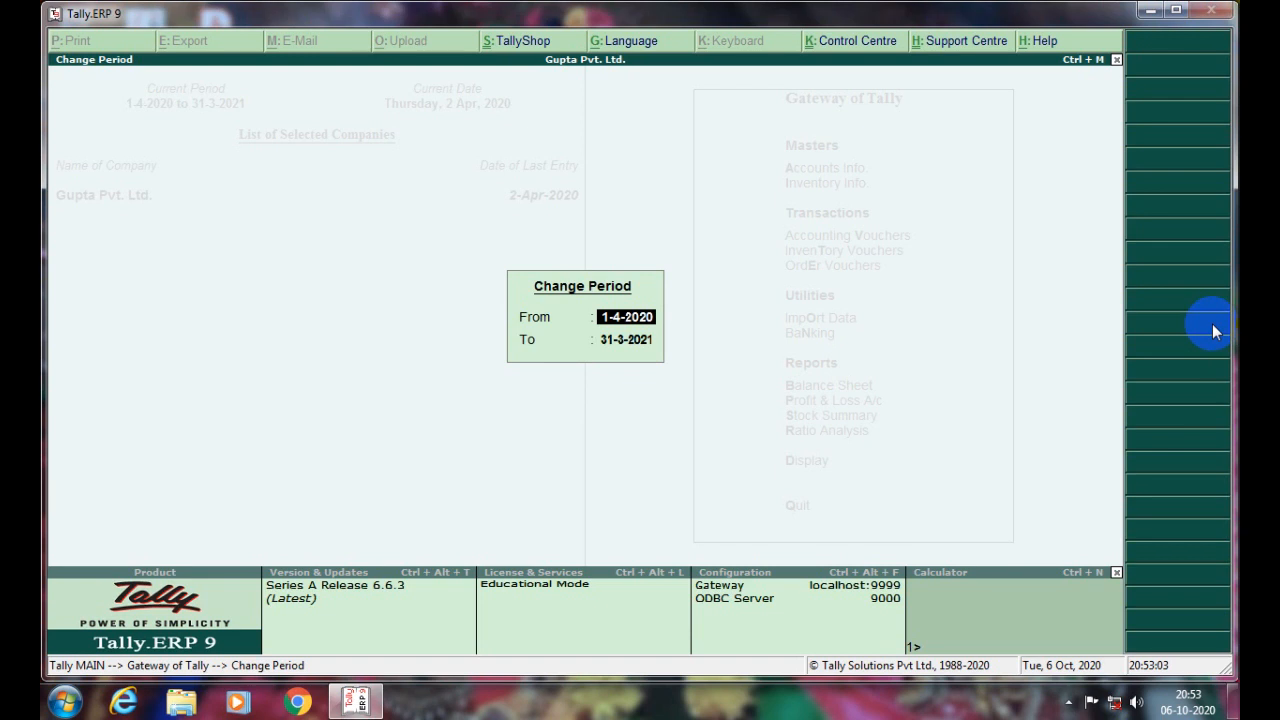
# - Close the period prompt and cancel a first attempt to edit the period start
pyautogui.press('Escape')
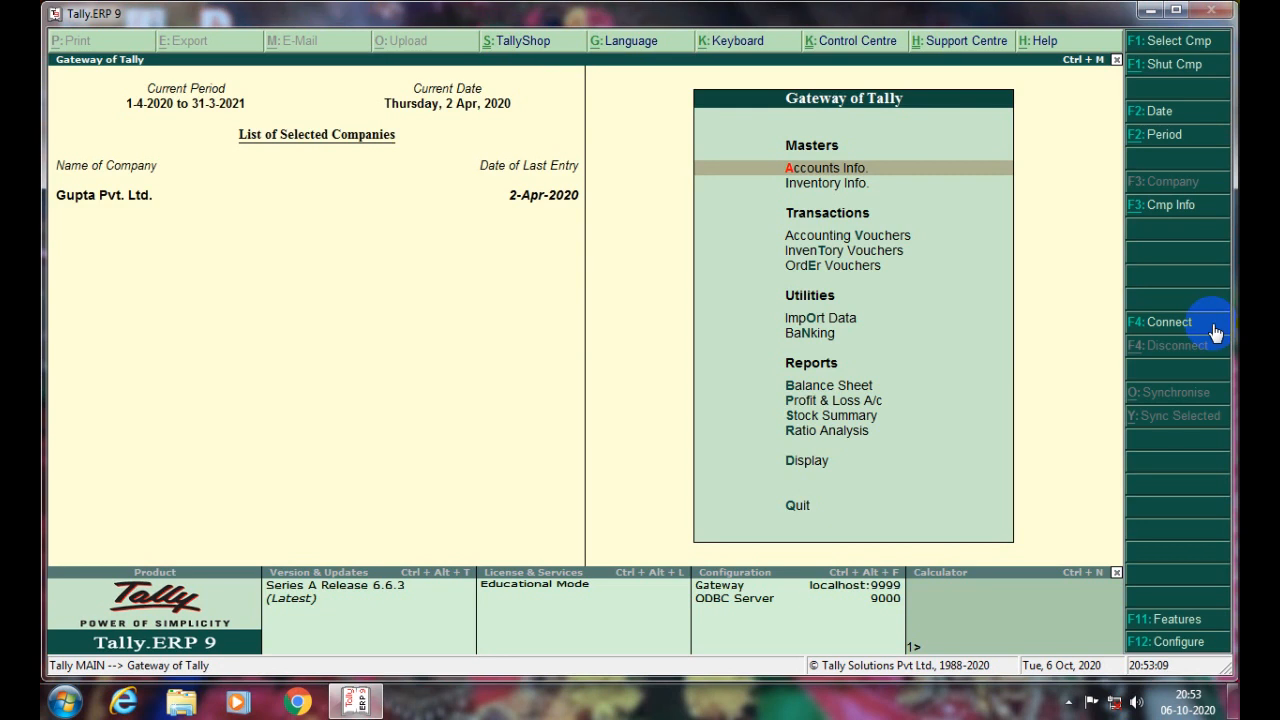
pyautogui.hotkey('alt', 'F2')
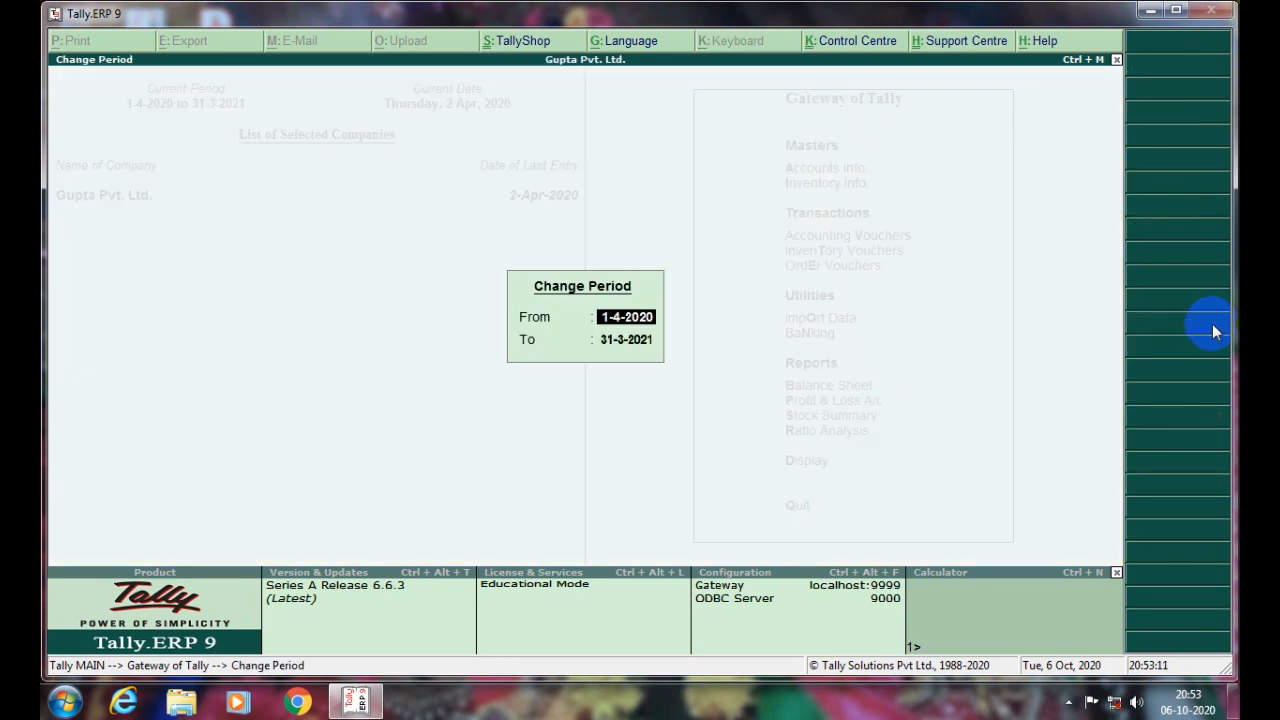
pyautogui.press('BackSpace')
pyautogui.press('Escape')
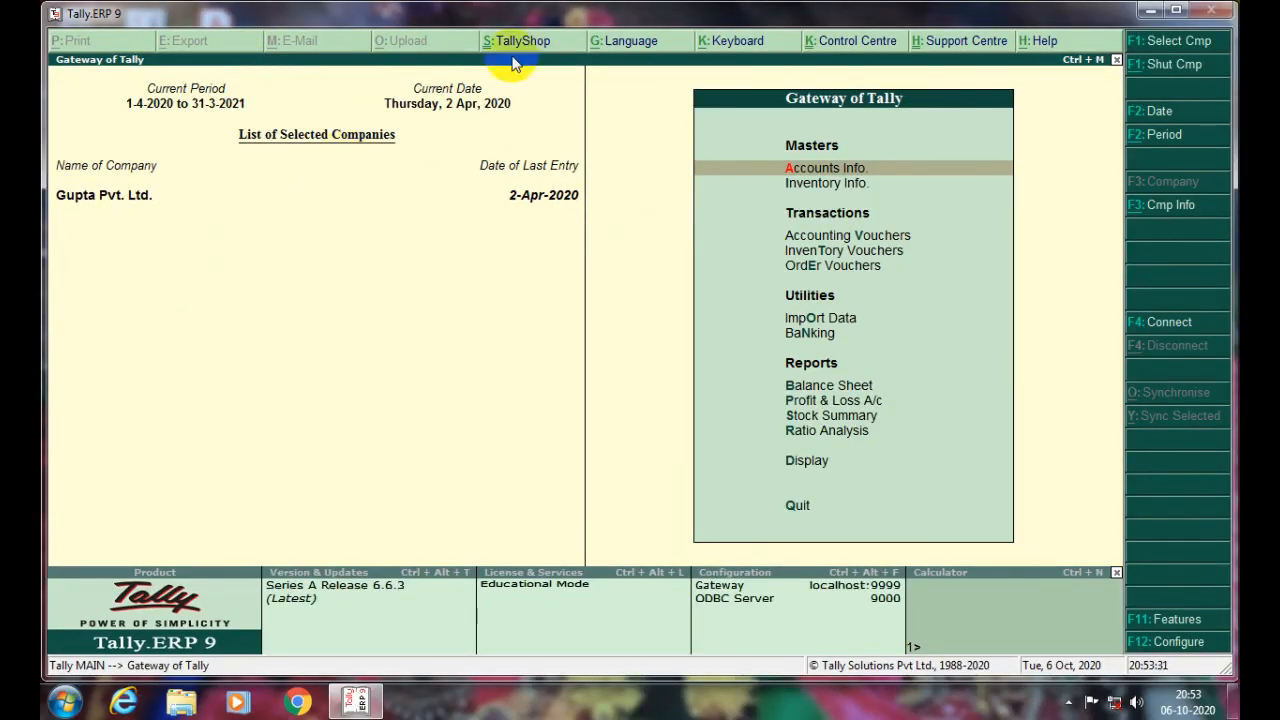
# - Set the period to 1-4-2019 through 31-3-2020 and display the Day Book
pyautogui.hotkey('alt', 'F2')
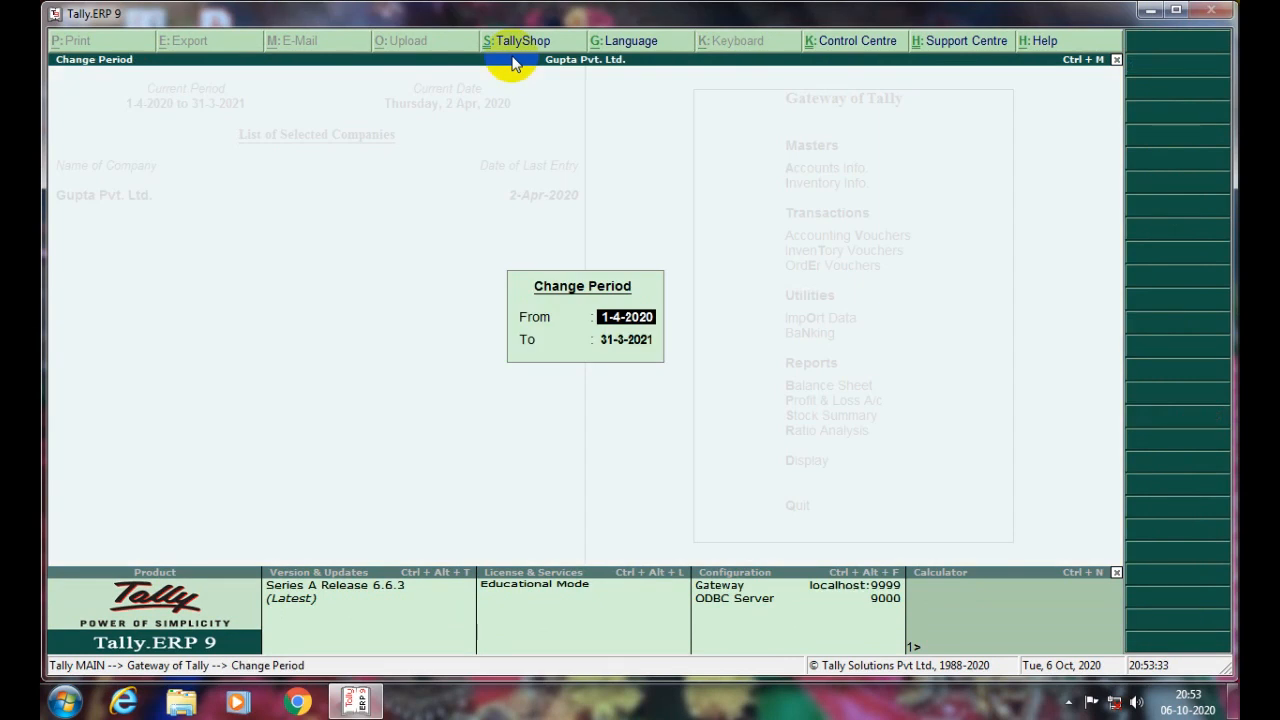
pyautogui.write('1-4-2019')
pyautogui.press('Return')
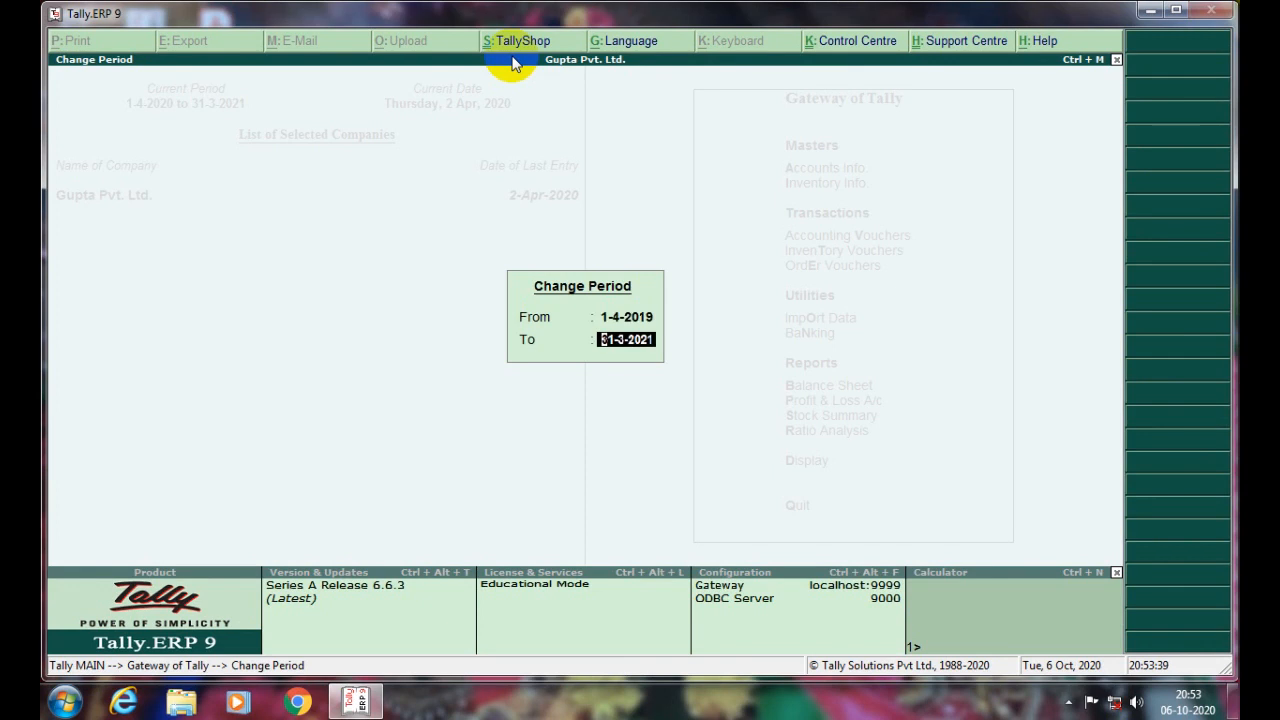
pyautogui.write('31-3-2020')
pyautogui.press('Return')
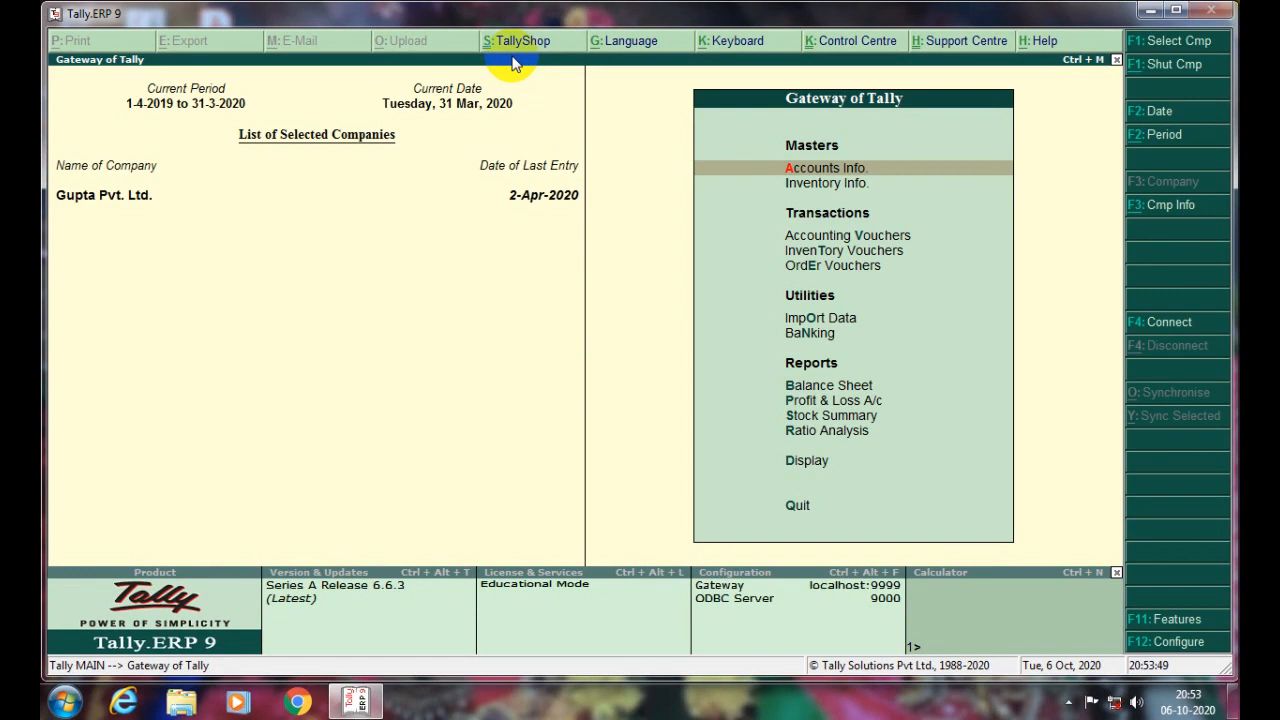
pyautogui.press('d')
pyautogui.press('y')
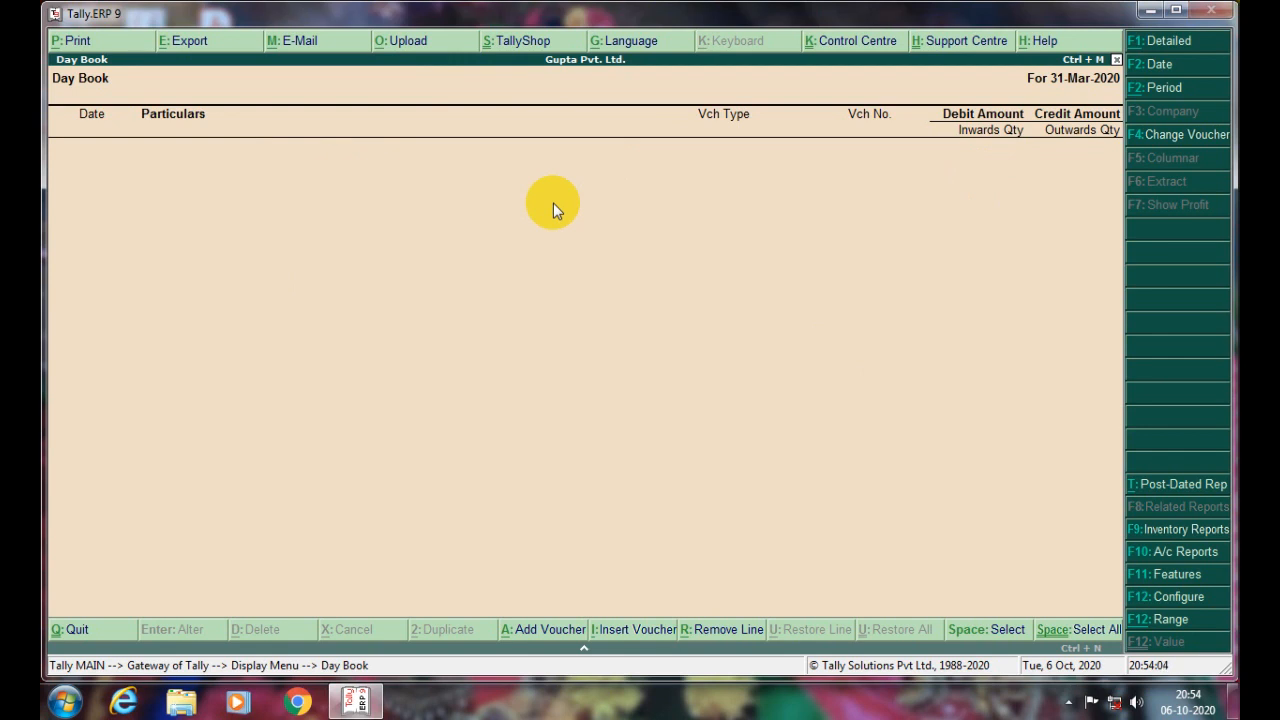
# - Leave the Day Book and set the current date to 1-10-2019
pyautogui.press('Escape')
pyautogui.press('Escape')
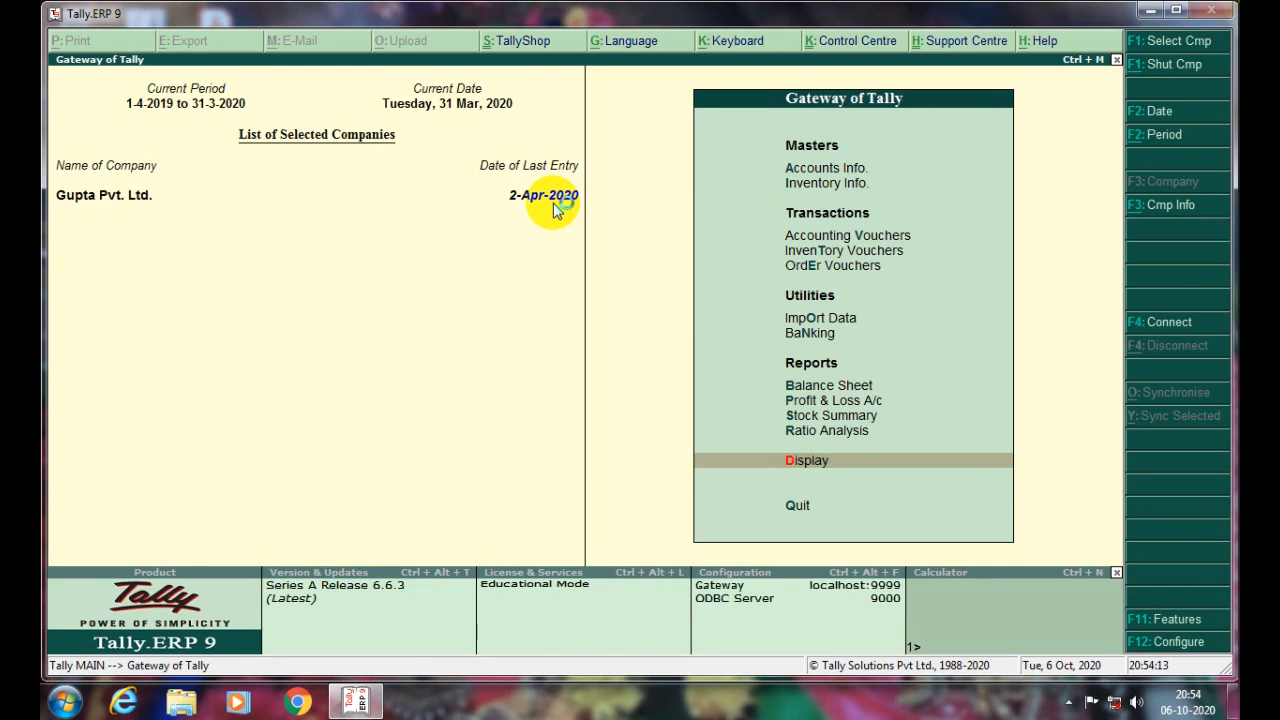
pyautogui.press('F2')
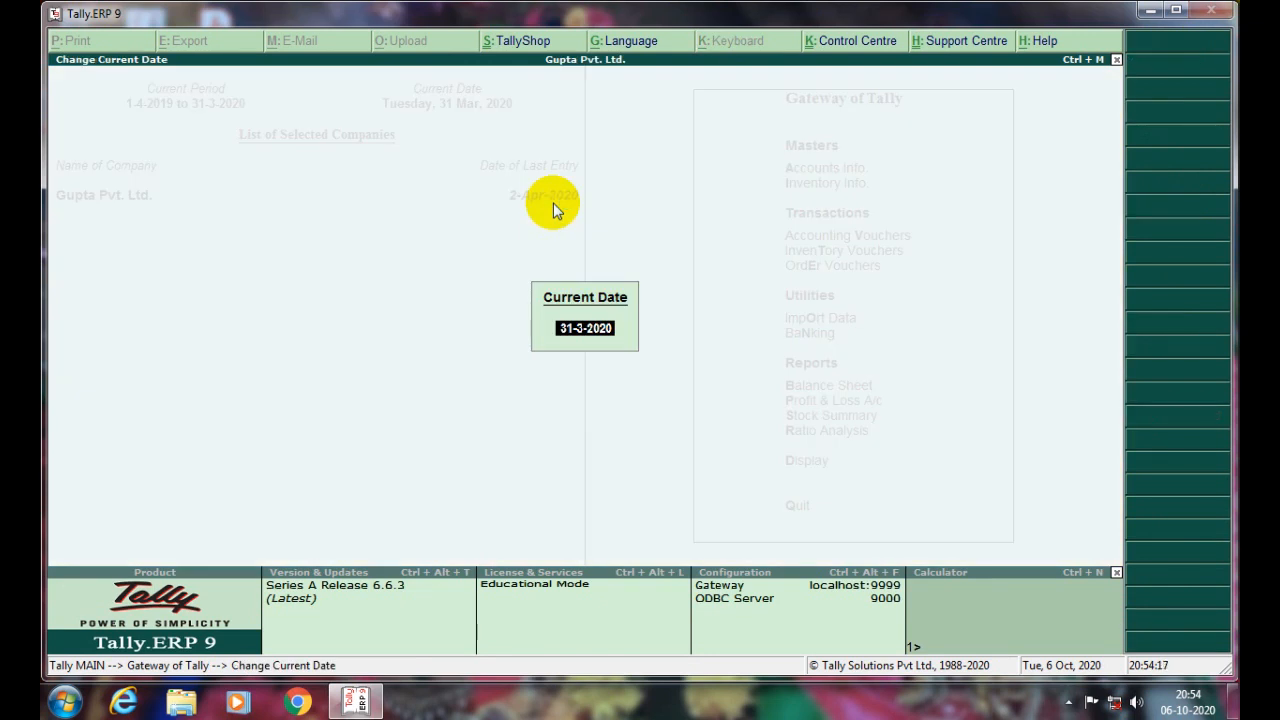
pyautogui.write('1-')
pyautogui.write('-2019')
pyautogui.press('Return')
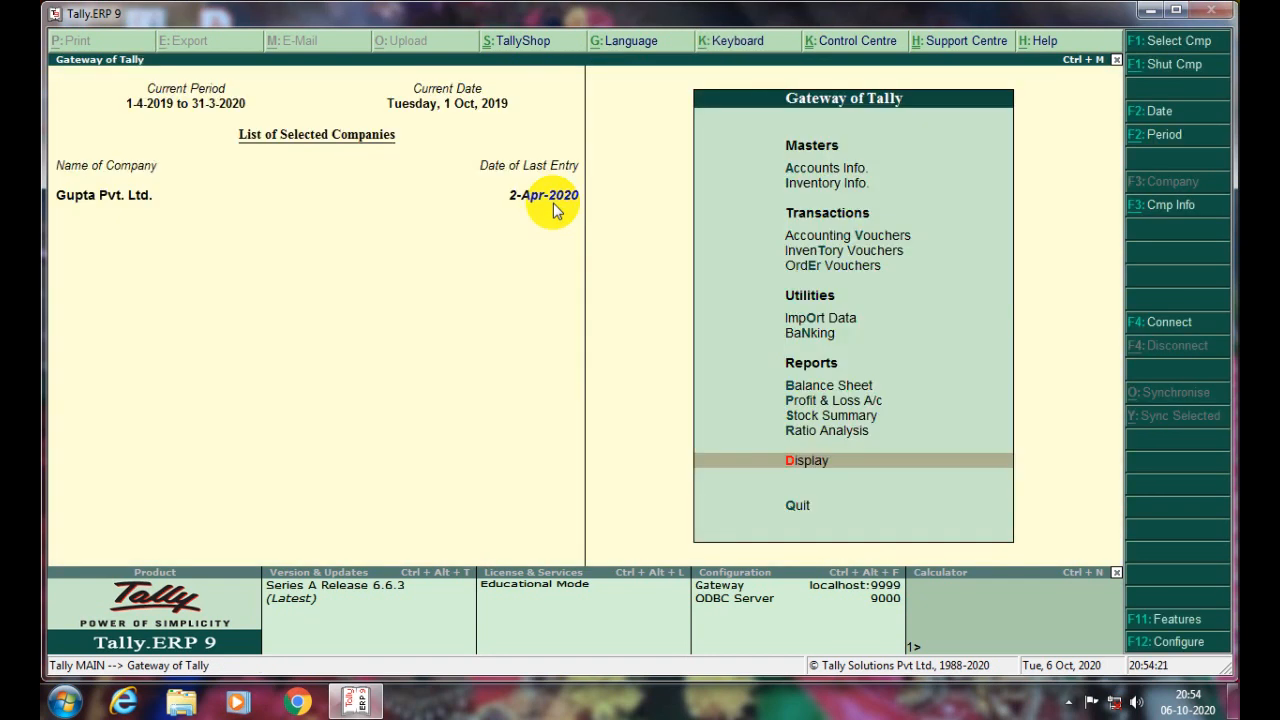
# - Start a new accounting voucher and switch it to Journal (F7)
pyautogui.press('Up')
pyautogui.press('Up')
pyautogui.press('Up')
pyautogui.press('Up')
pyautogui.press('Up')
pyautogui.press('Up')
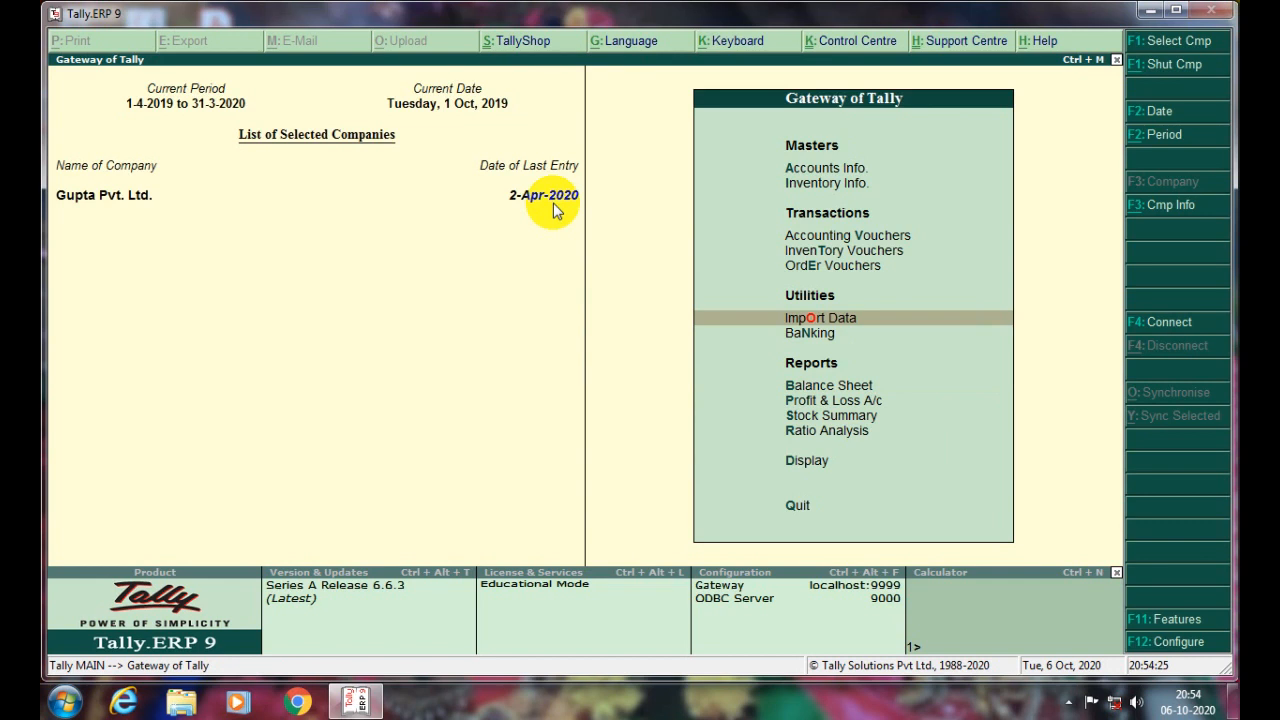
pyautogui.press('v')
pyautogui.press('F7')
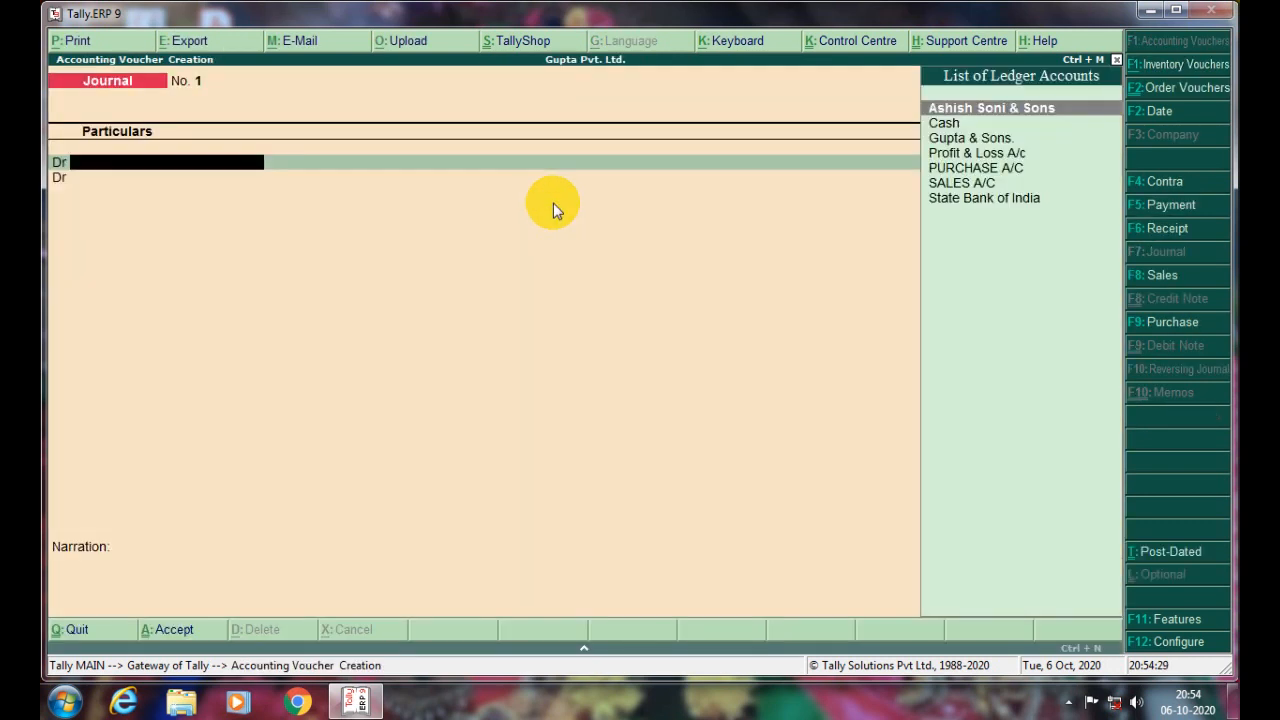
# - Create the 'Electricity Expenses' ledger under Indirect Expenses with Alt+C as the first debit account
pyautogui.write('e')
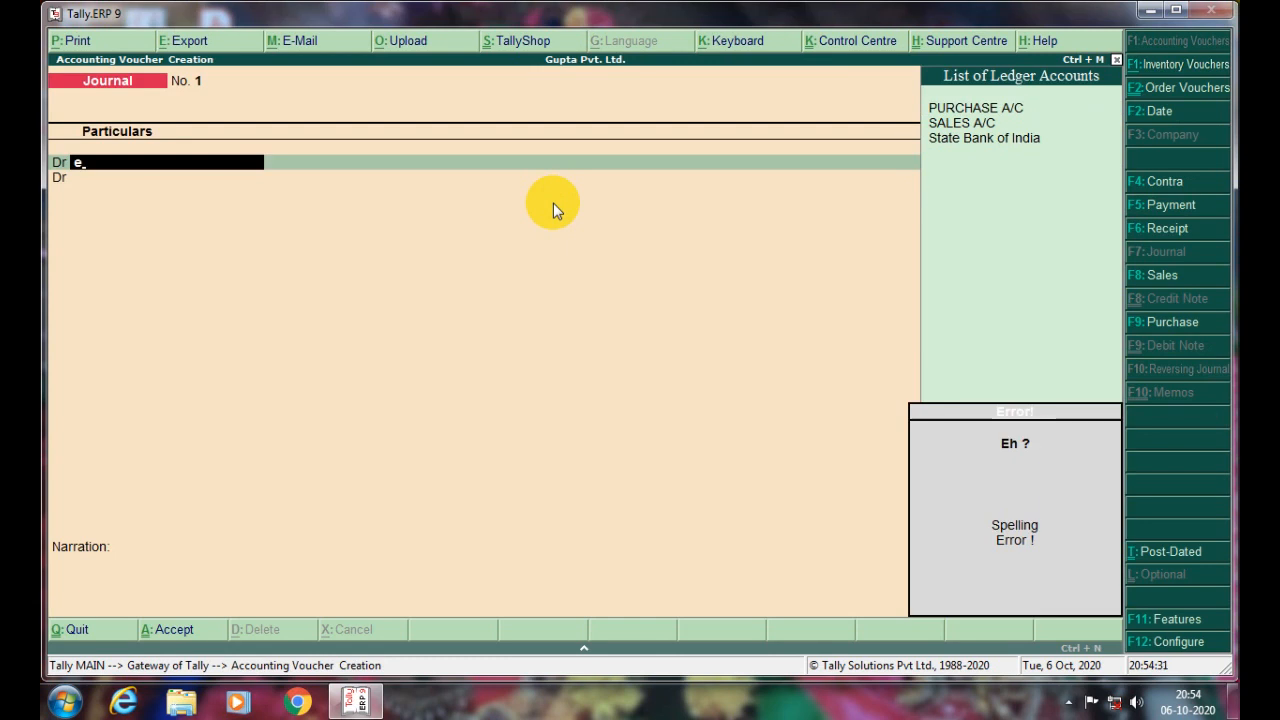
pyautogui.press('BackSpace')
pyautogui.hotkey('alt', 'c')
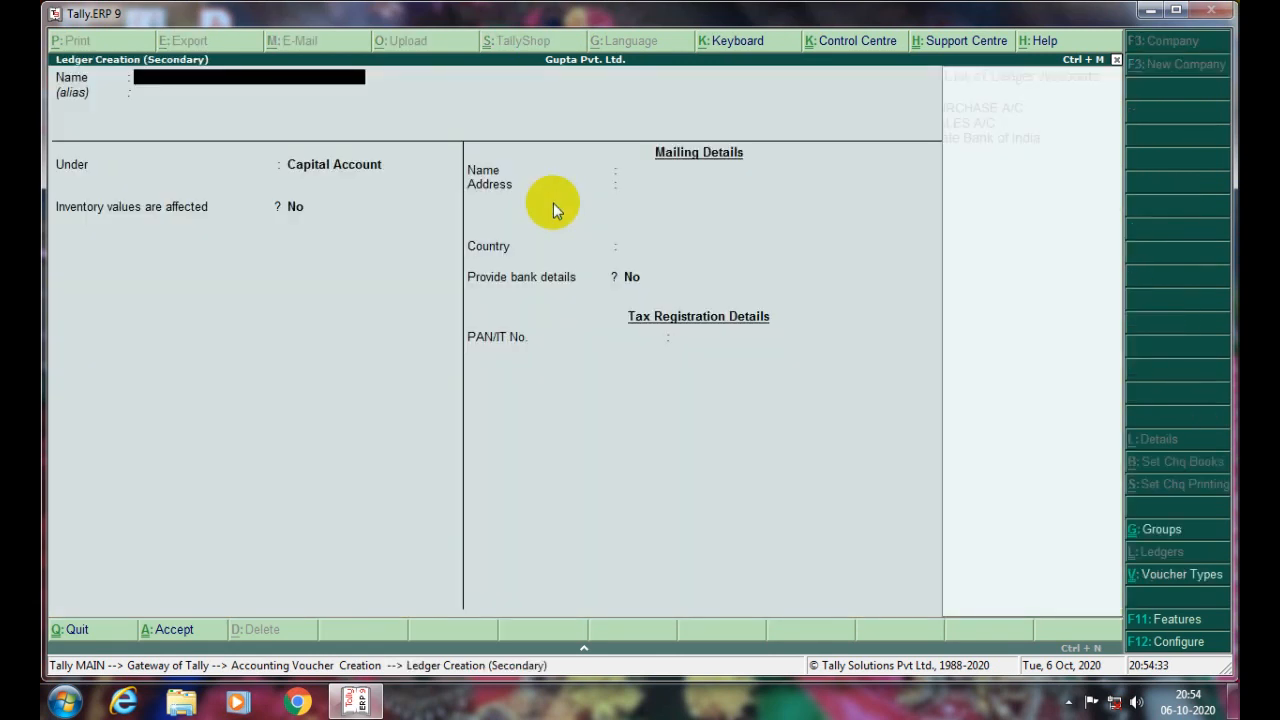
pyautogui.write('Electricityr Expenses')
pyautogui.press('Return')
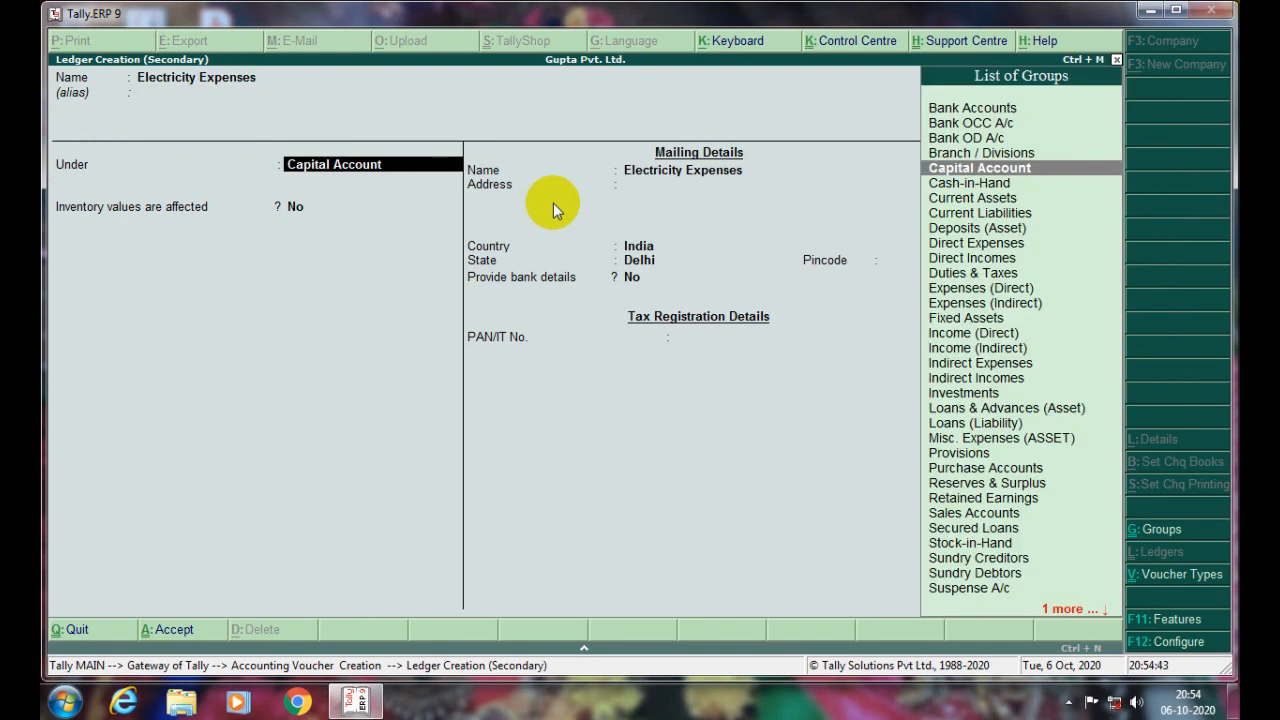
pyautogui.write('Indi')
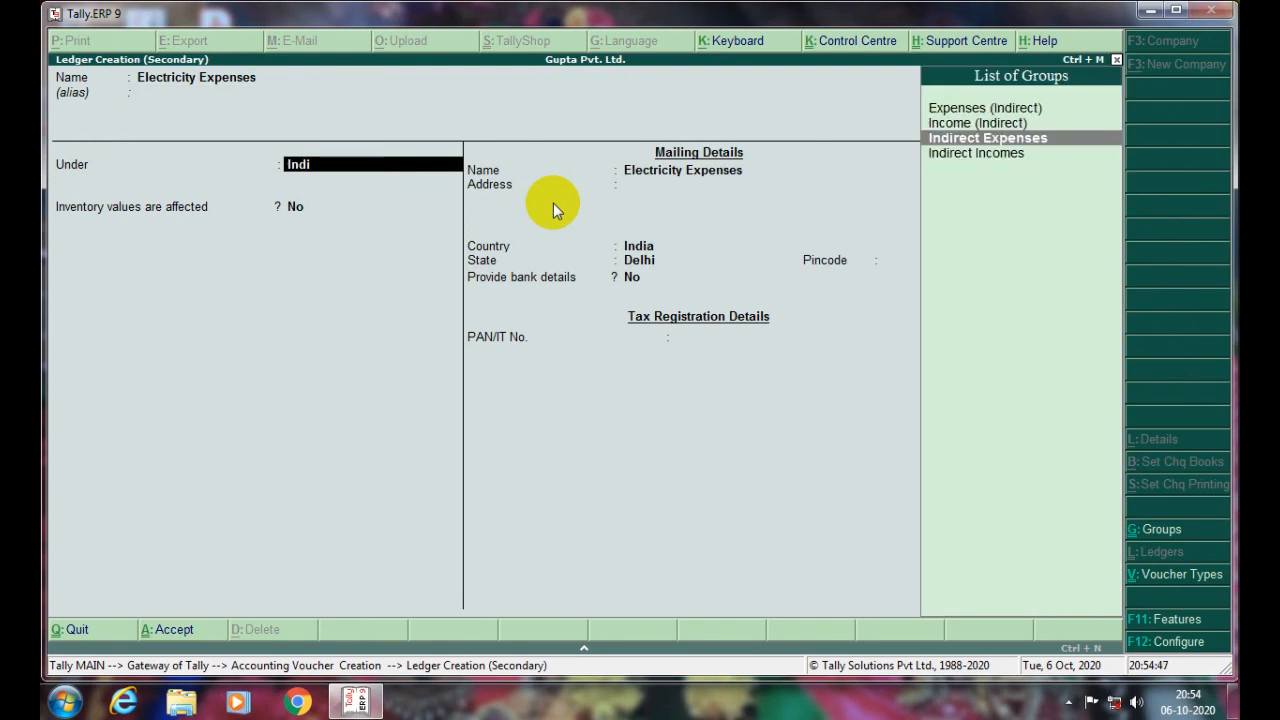
pyautogui.press('Return')
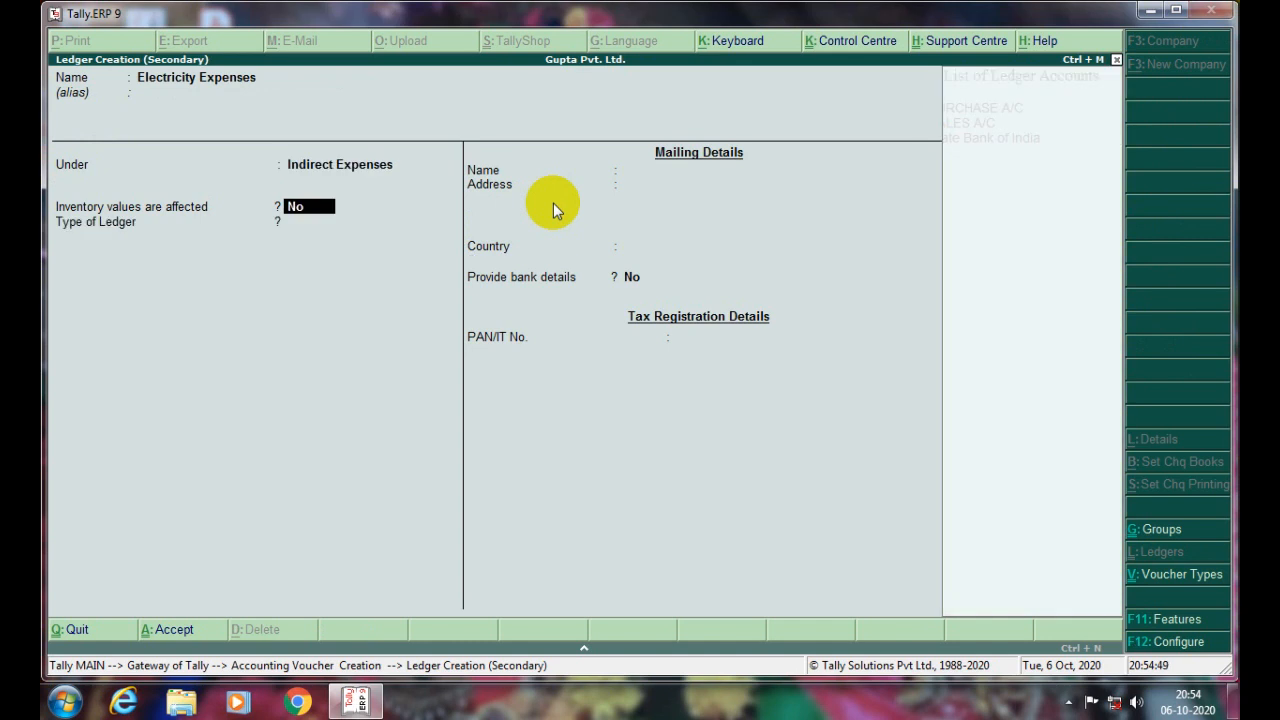
pyautogui.hotkey('ctrl', 'a')
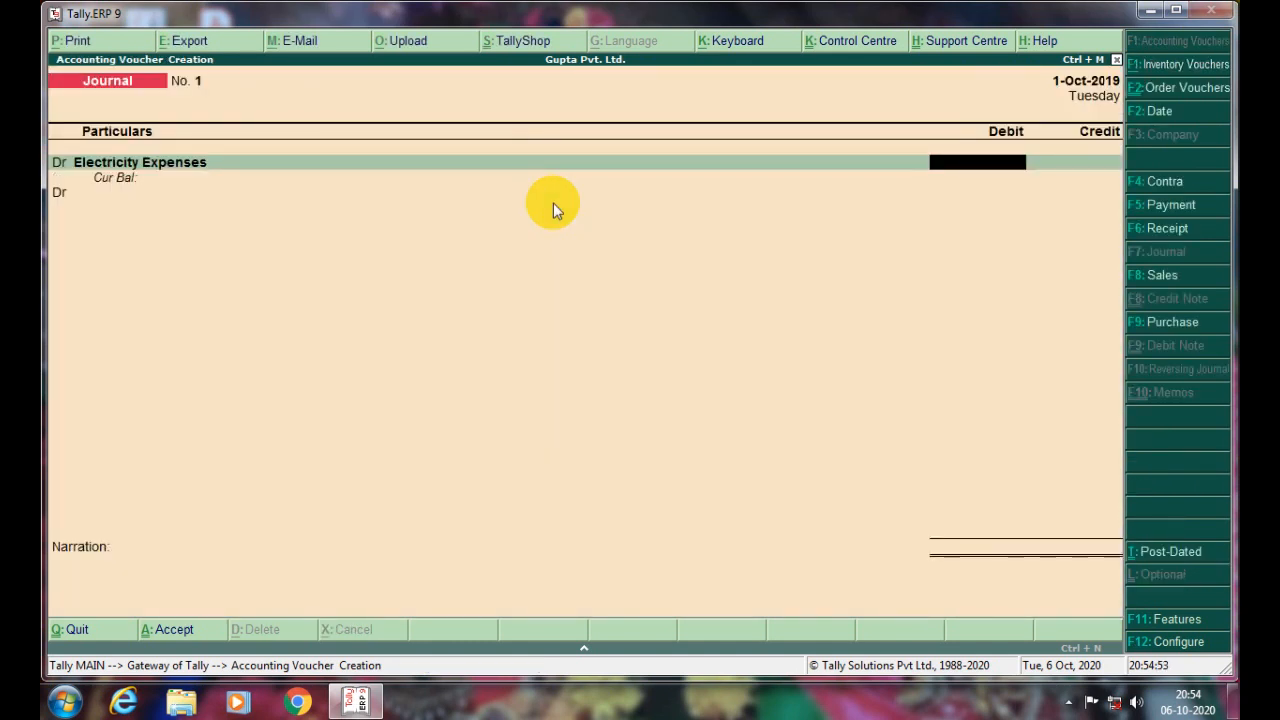
# - Debit Electricity Expenses 5,000 and credit Cash 5,000, accepting the negative cash warning
pyautogui.write('5000')
pyautogui.press('Return')
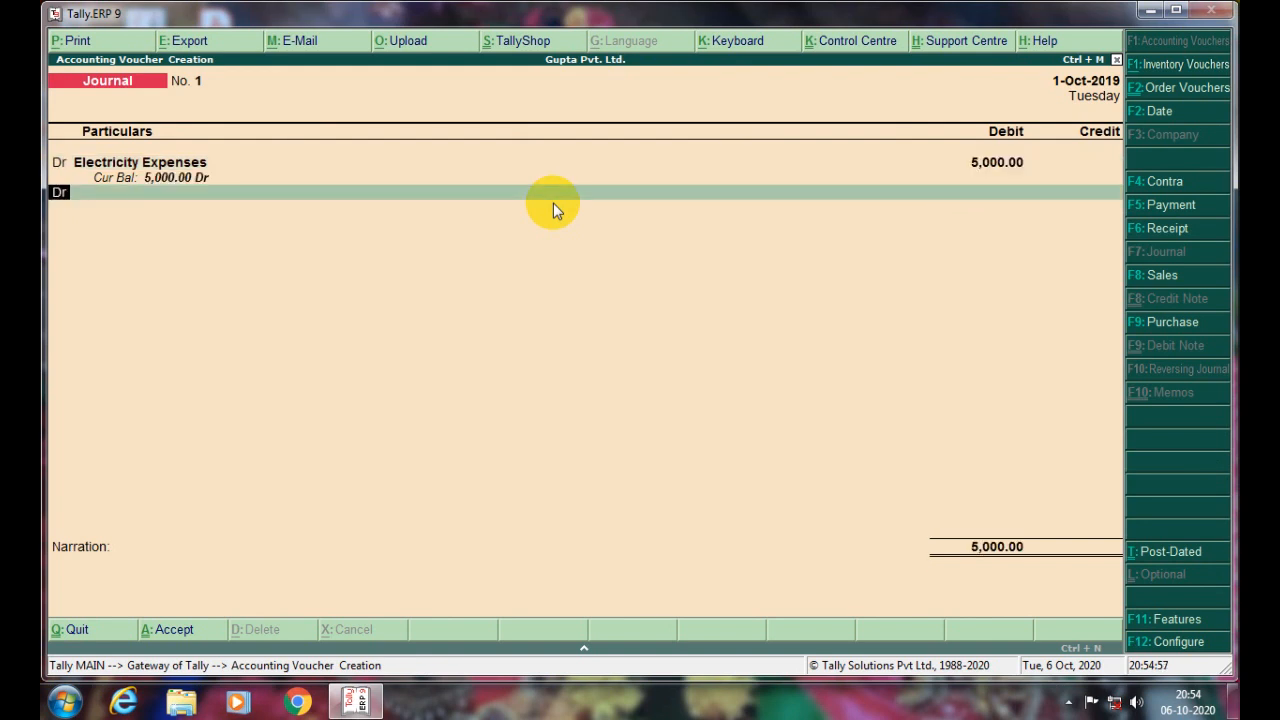
pyautogui.write('cr')
pyautogui.press('Return')
pyautogui.write('cash')
pyautogui.press('Return')
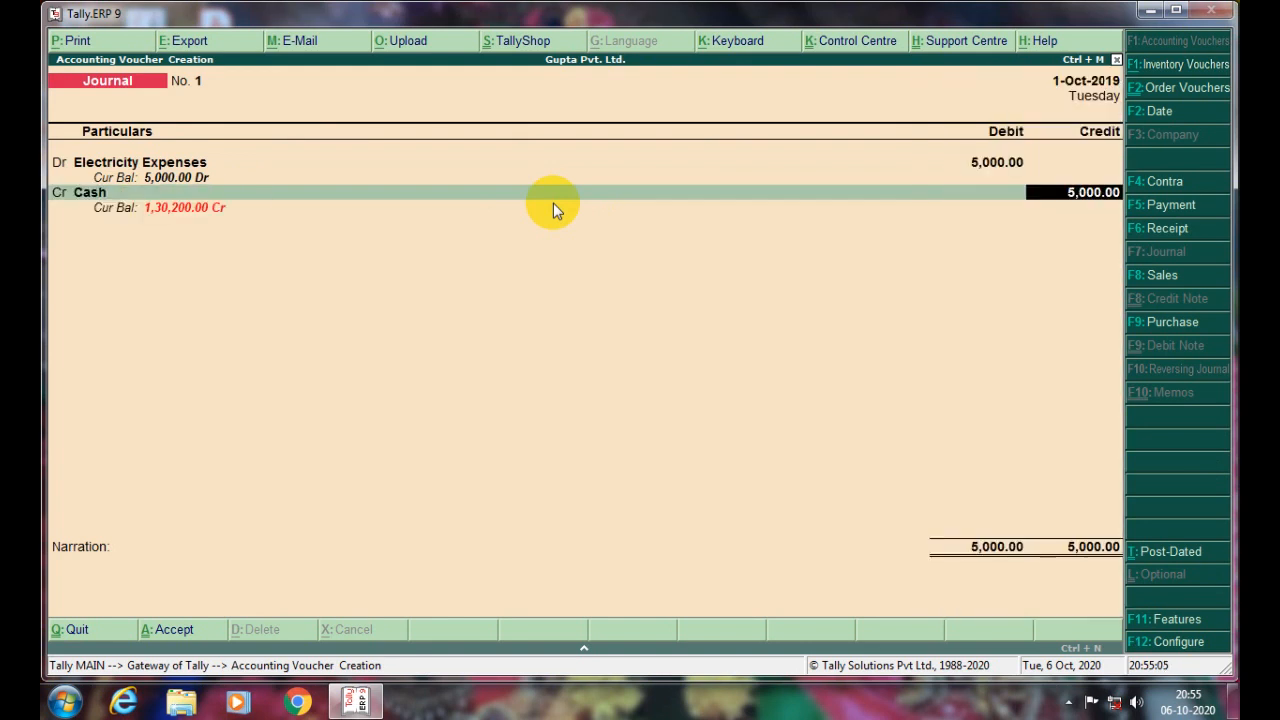
pyautogui.press('Return')
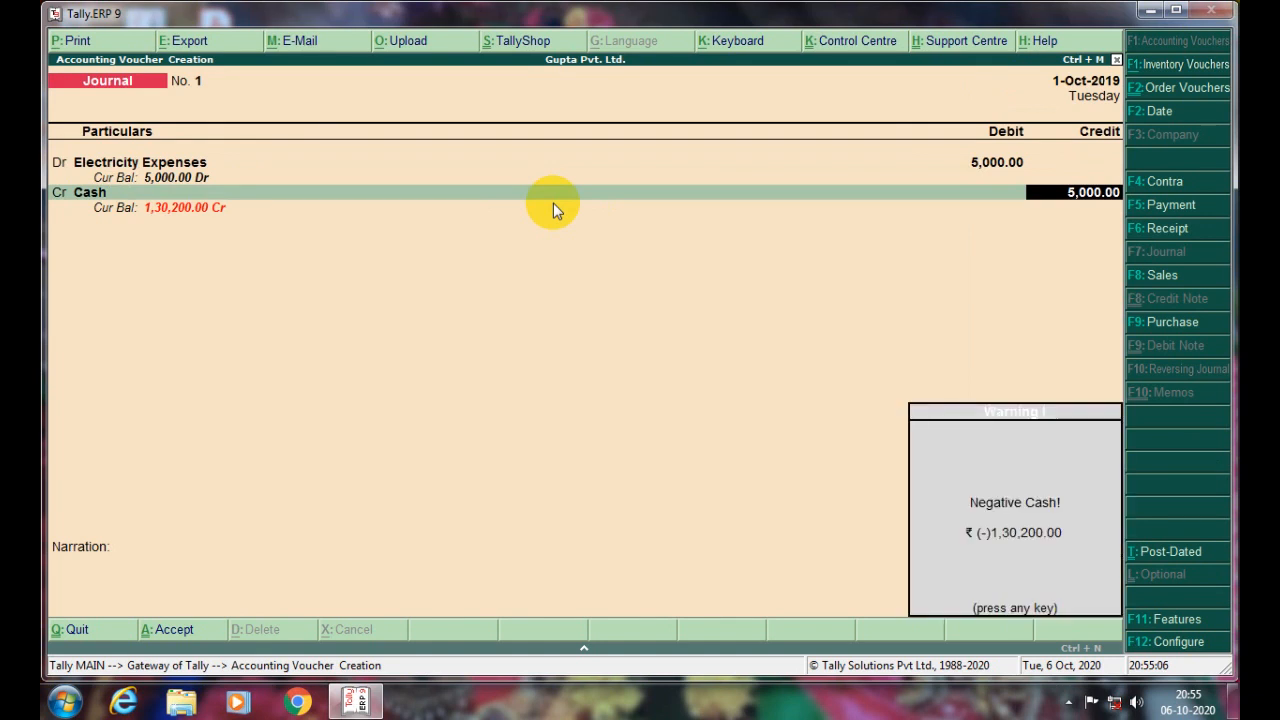
pyautogui.press('Return')
# - Erase the typed narration text so the narration stays blank
pyautogui.write('Ca')
pyautogui.press('BackSpace')
pyautogui.press('BackSpace')
pyautogui.write('Be')
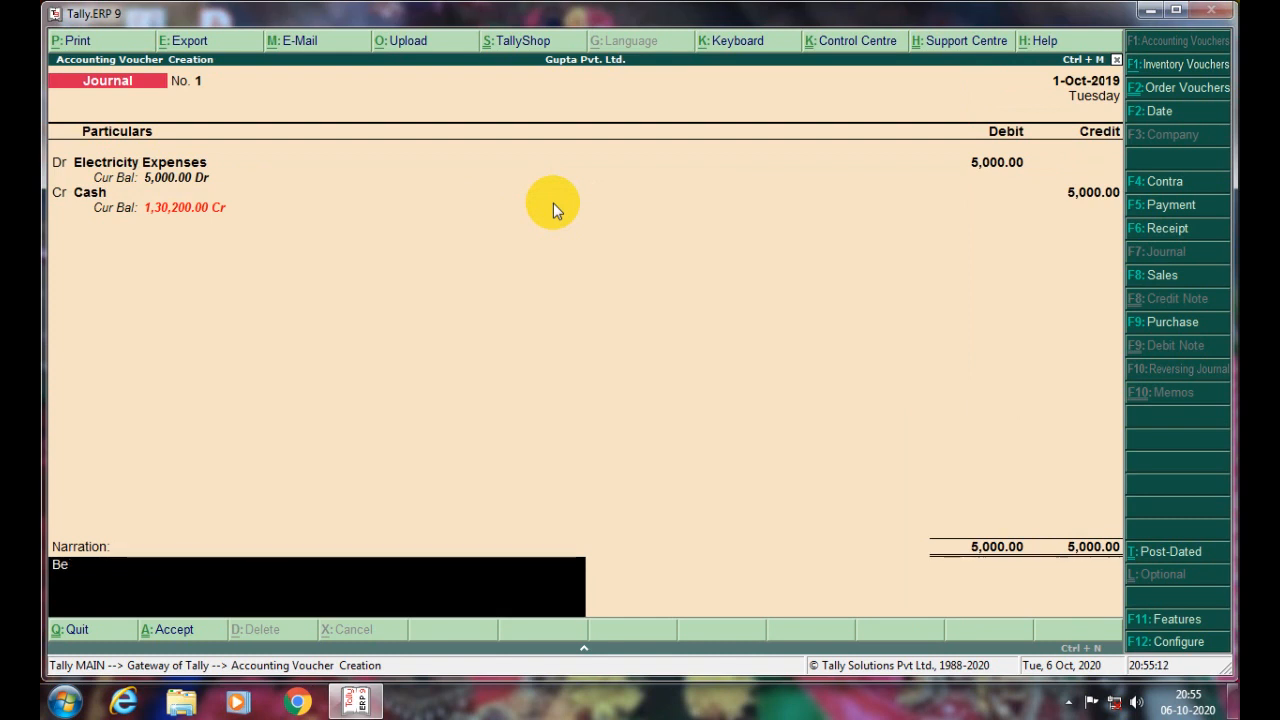
pyautogui.write('ing')
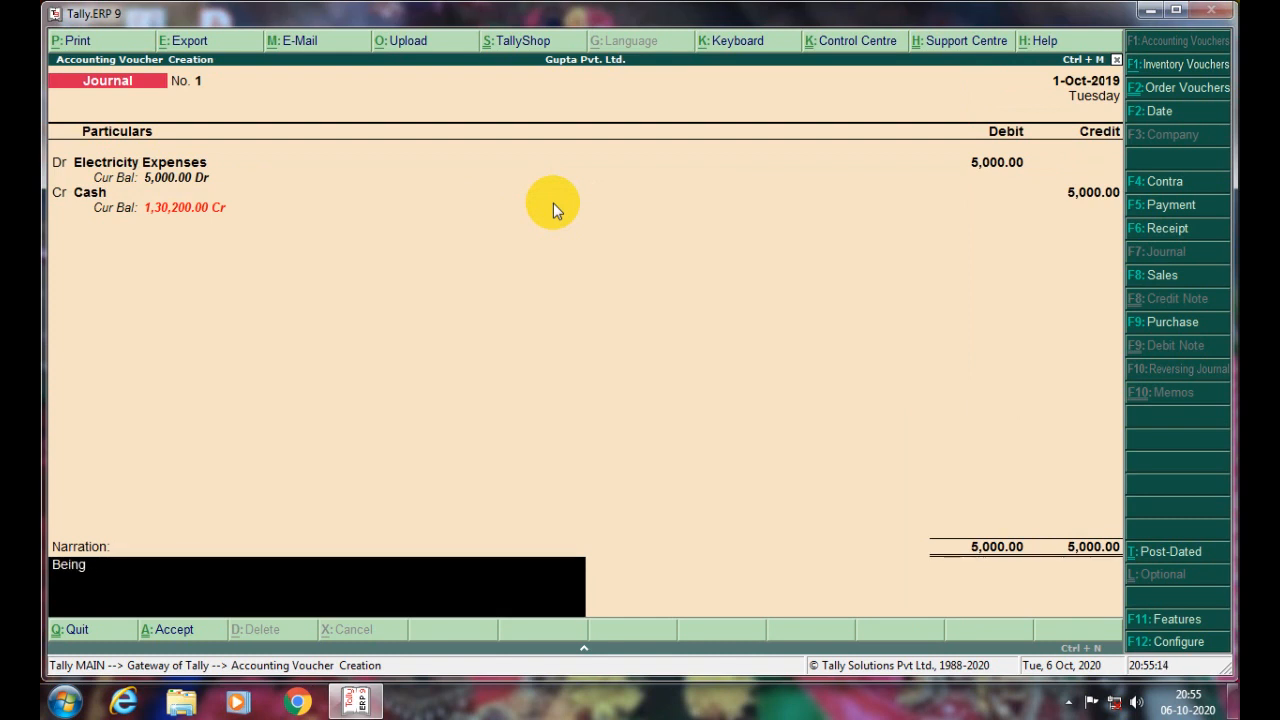
pyautogui.press('BackSpace')
pyautogui.press('BackSpace')
pyautogui.press('BackSpace')
pyautogui.press('BackSpace')
pyautogui.press('BackSpace')
pyautogui.press('BackSpace')
pyautogui.press('BackSpace')
pyautogui.press('BackSpace')
pyautogui.press('BackSpace')
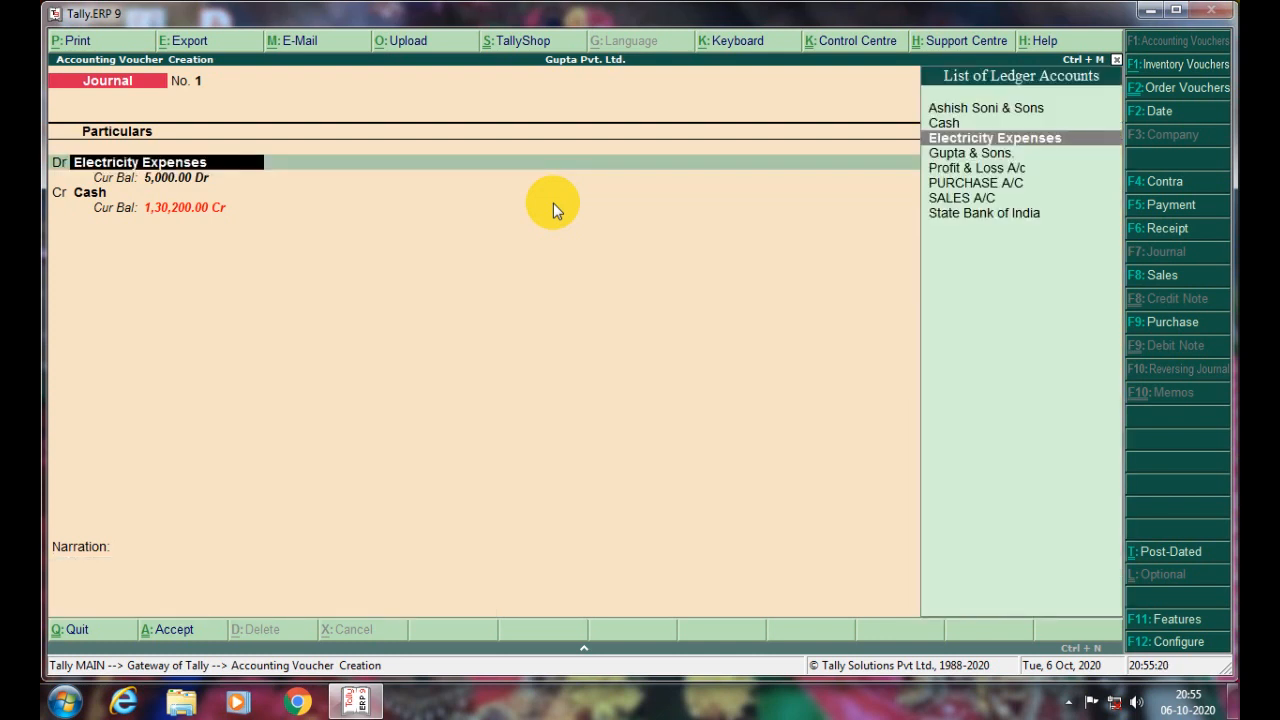
# - Switch the debit ledger to Ashish Soni & Sons, then back to Electricity Expenses
pyautogui.hotkey('ctrl', 'End')
pyautogui.hotkey('ctrl', 'Home')
pyautogui.write('a')
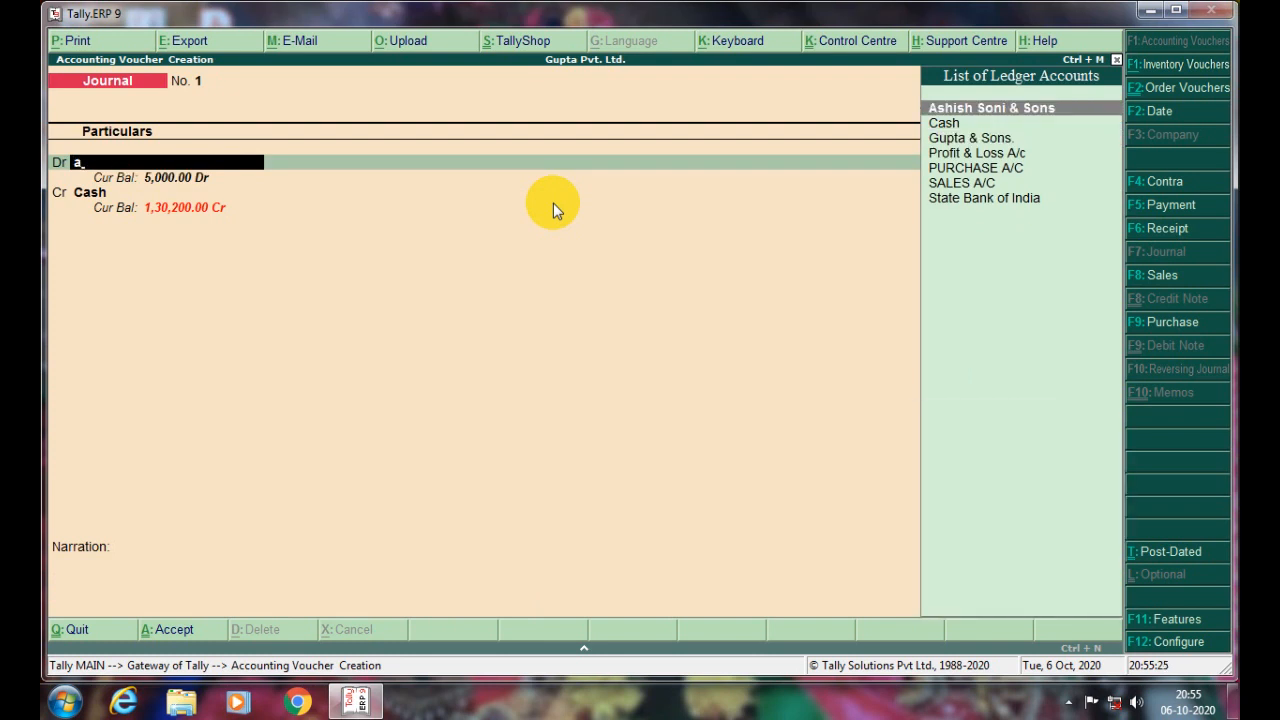
pyautogui.press('Return')
pyautogui.press('Return')
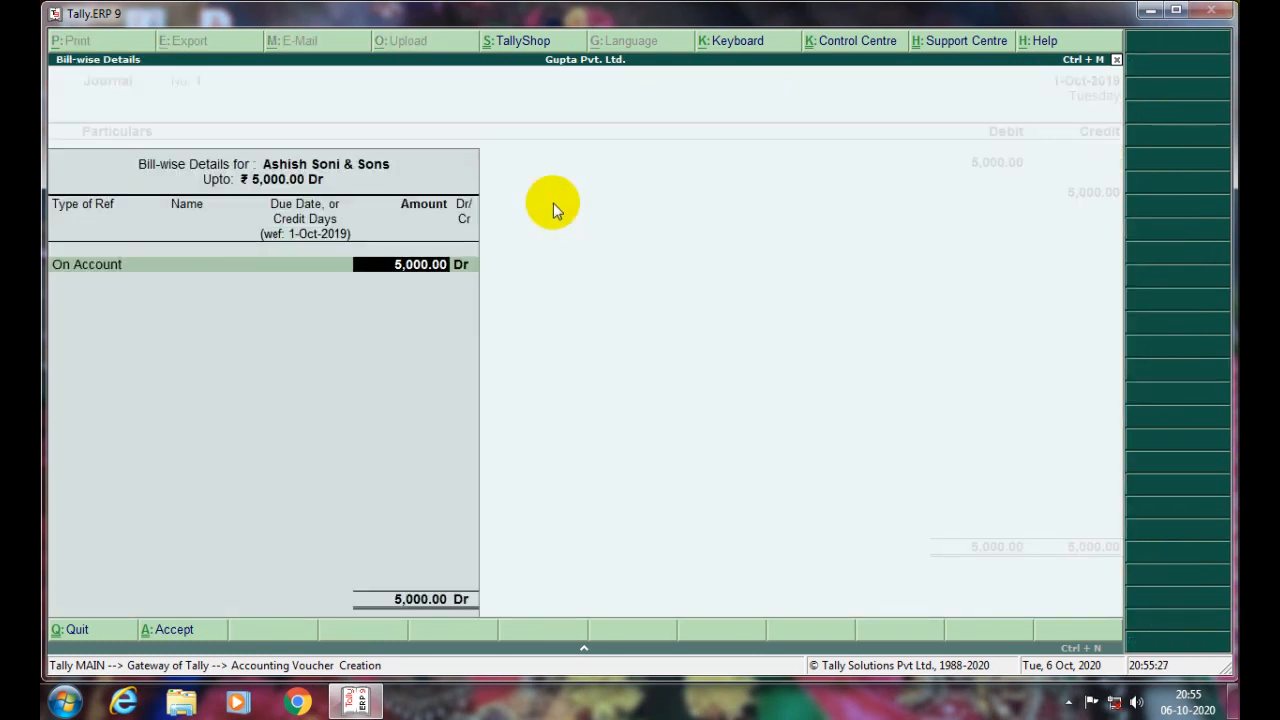
pyautogui.press('Return')
pyautogui.press('Return')
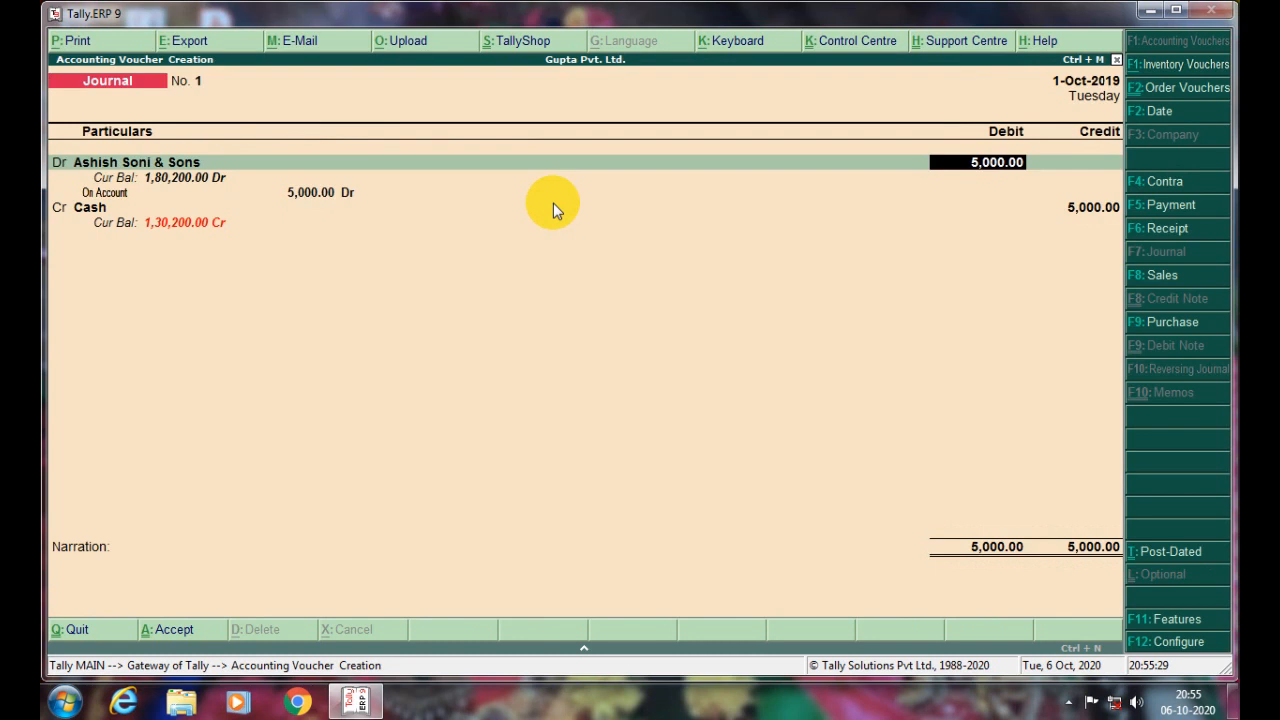
pyautogui.hotkey('shift', 'Tab')
pyautogui.write('e')
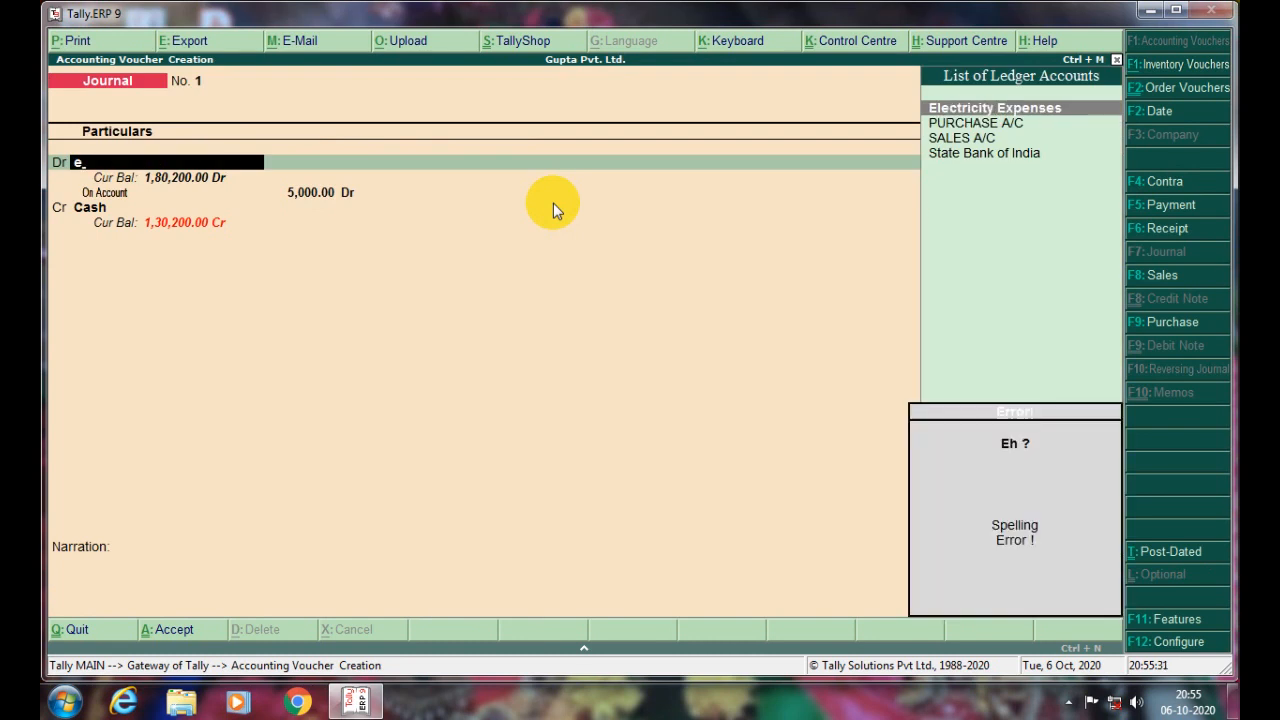
pyautogui.press('Return')
pyautogui.press('Return')
pyautogui.press('Return')
pyautogui.press('Return')
pyautogui.press('Return')
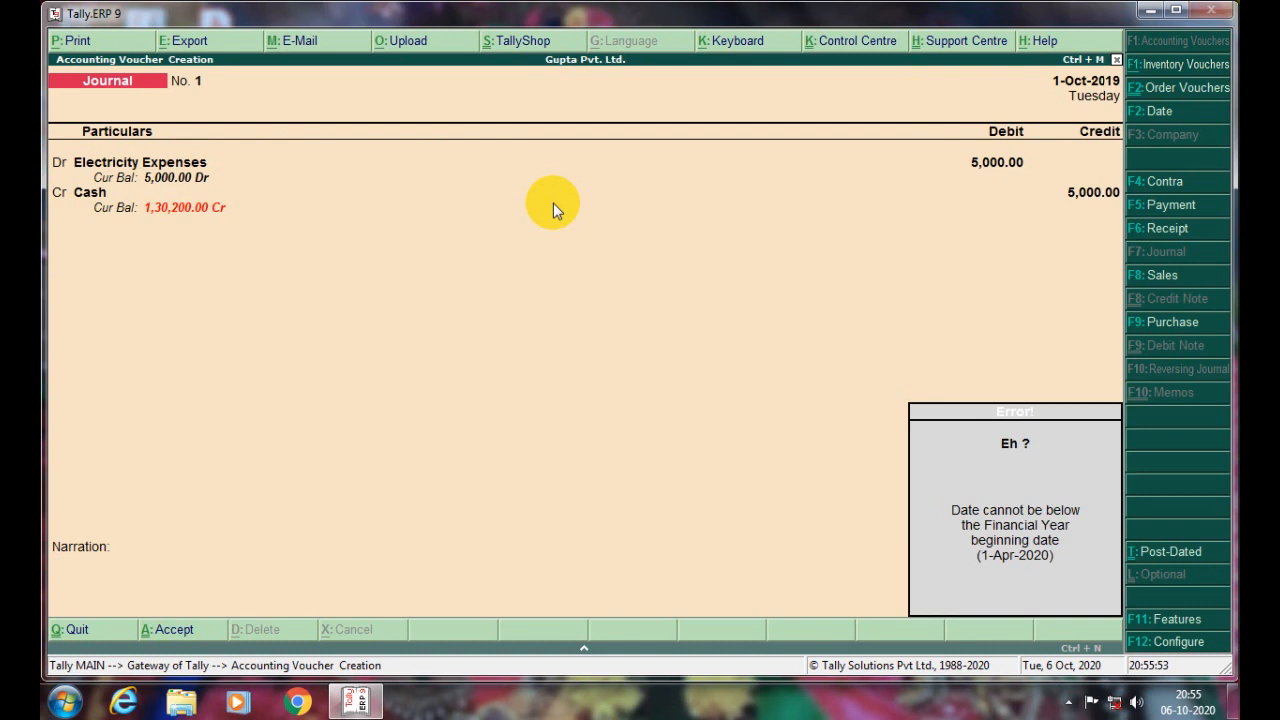
# - Attempt to save, hit the financial-year date error, and abandon the journal voucher
pyautogui.press('Escape')
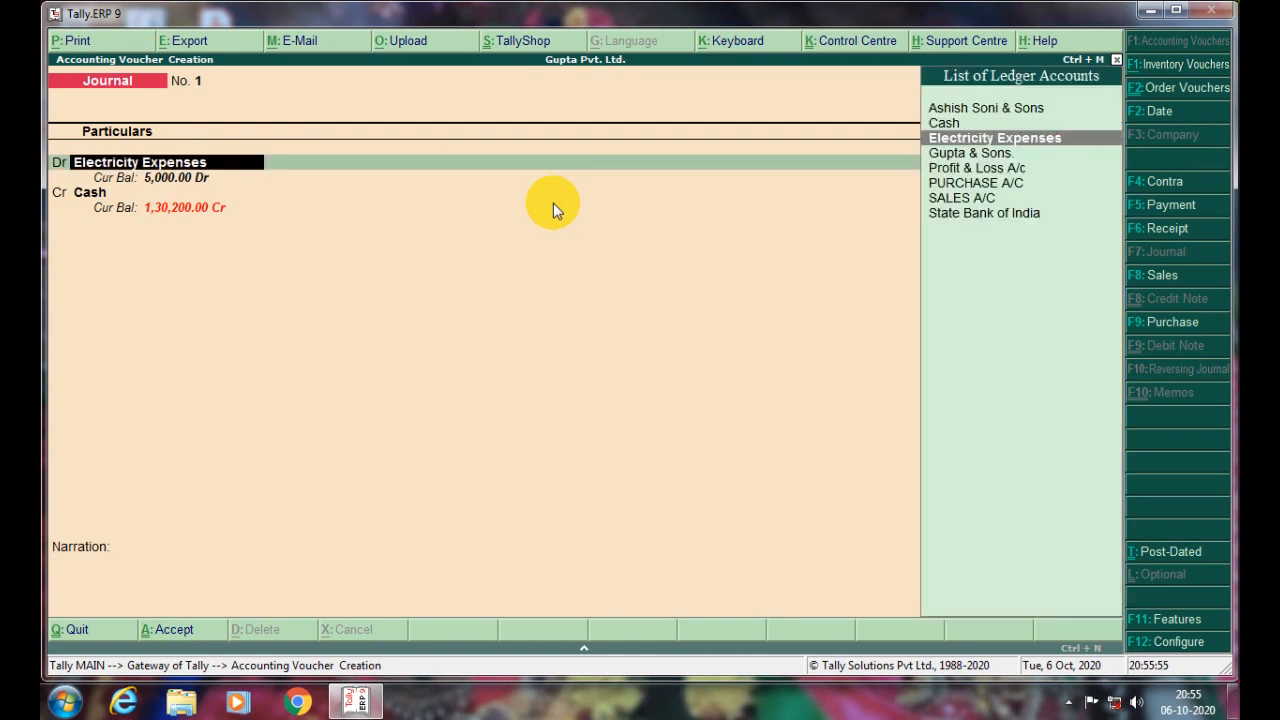
pyautogui.hotkey('alt', 'F2')
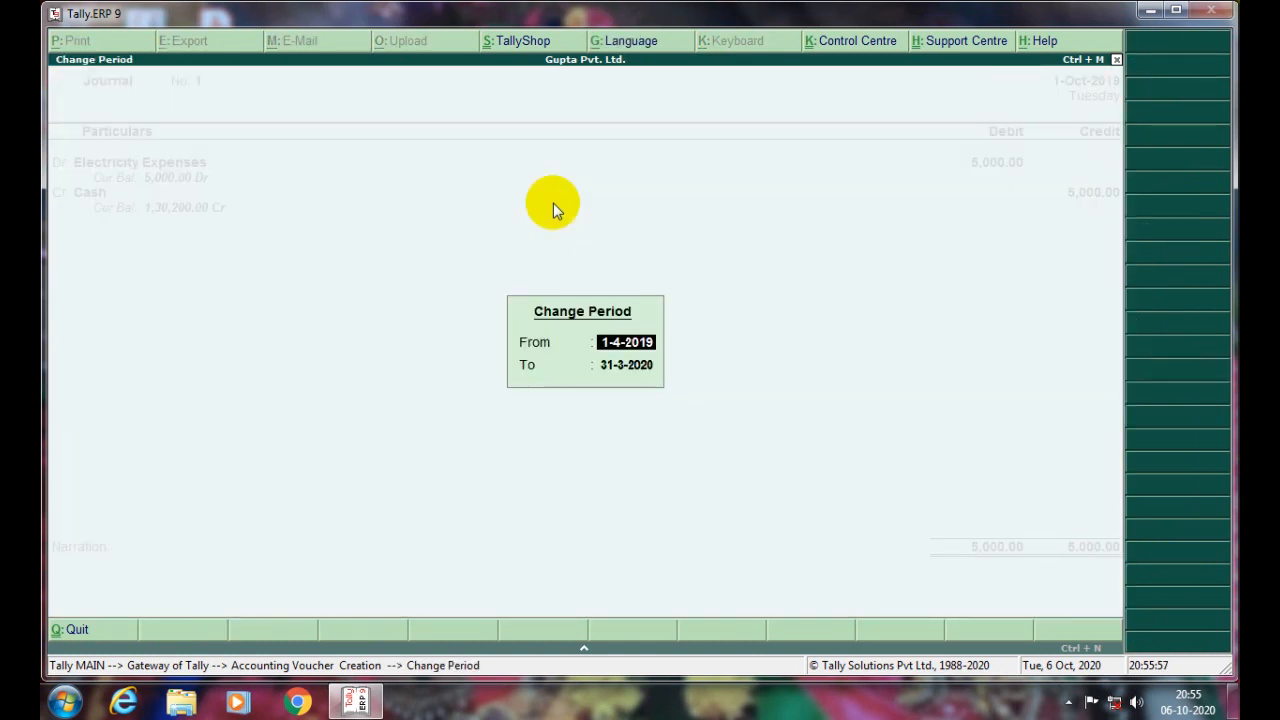
pyautogui.press('Escape')
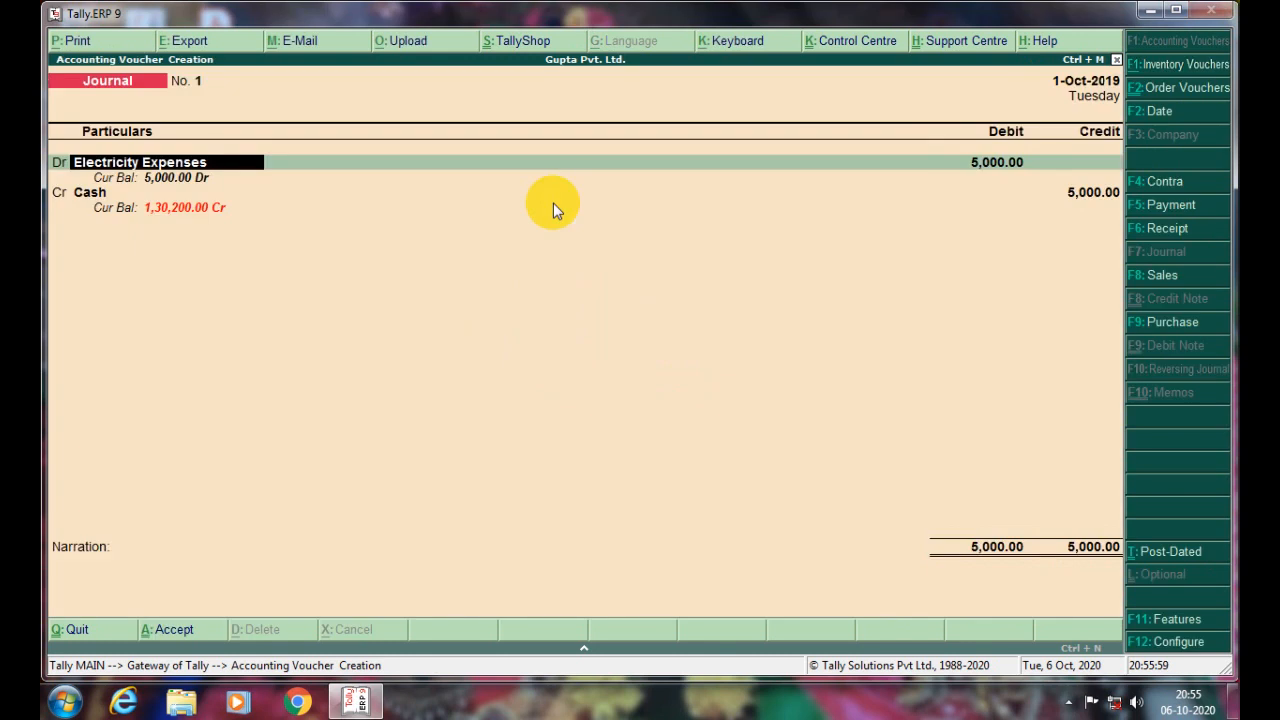
pyautogui.press('Return')
pyautogui.press('Return')
pyautogui.press('Return')
pyautogui.press('Return')
pyautogui.press('Return')
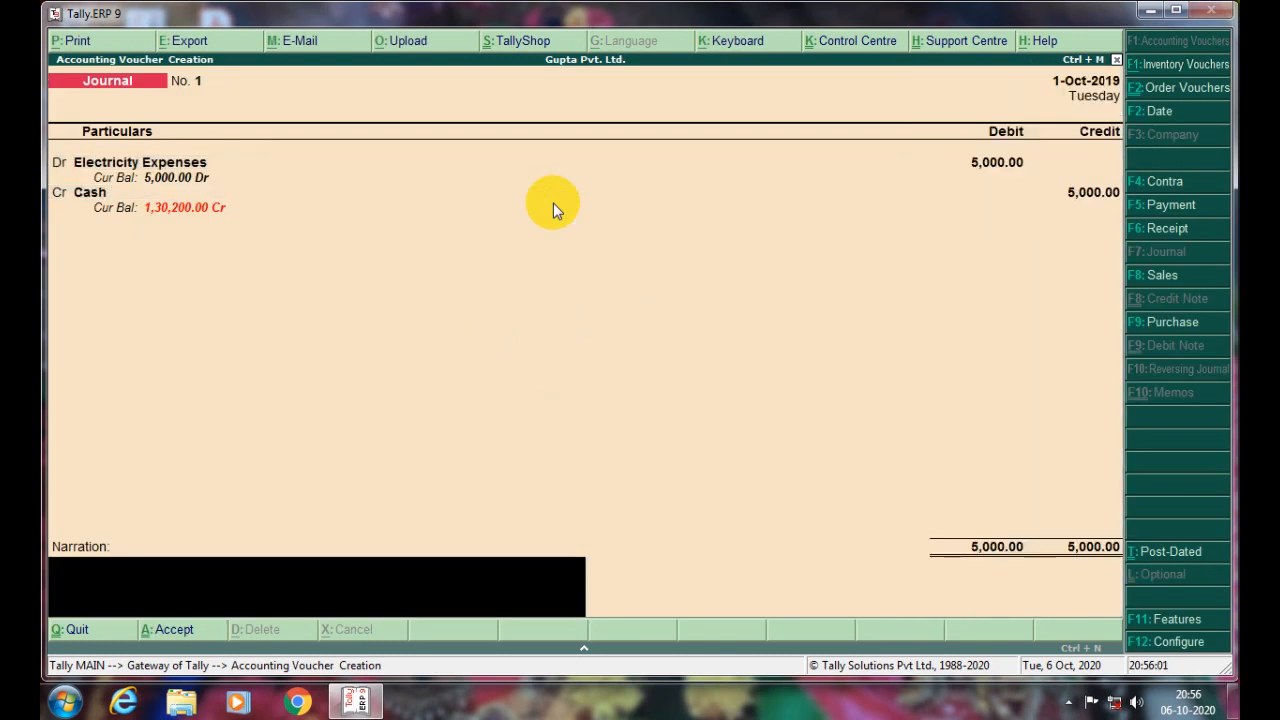
pyautogui.press('Return')
pyautogui.press('Return')
pyautogui.press('Return')
pyautogui.press('Escape')
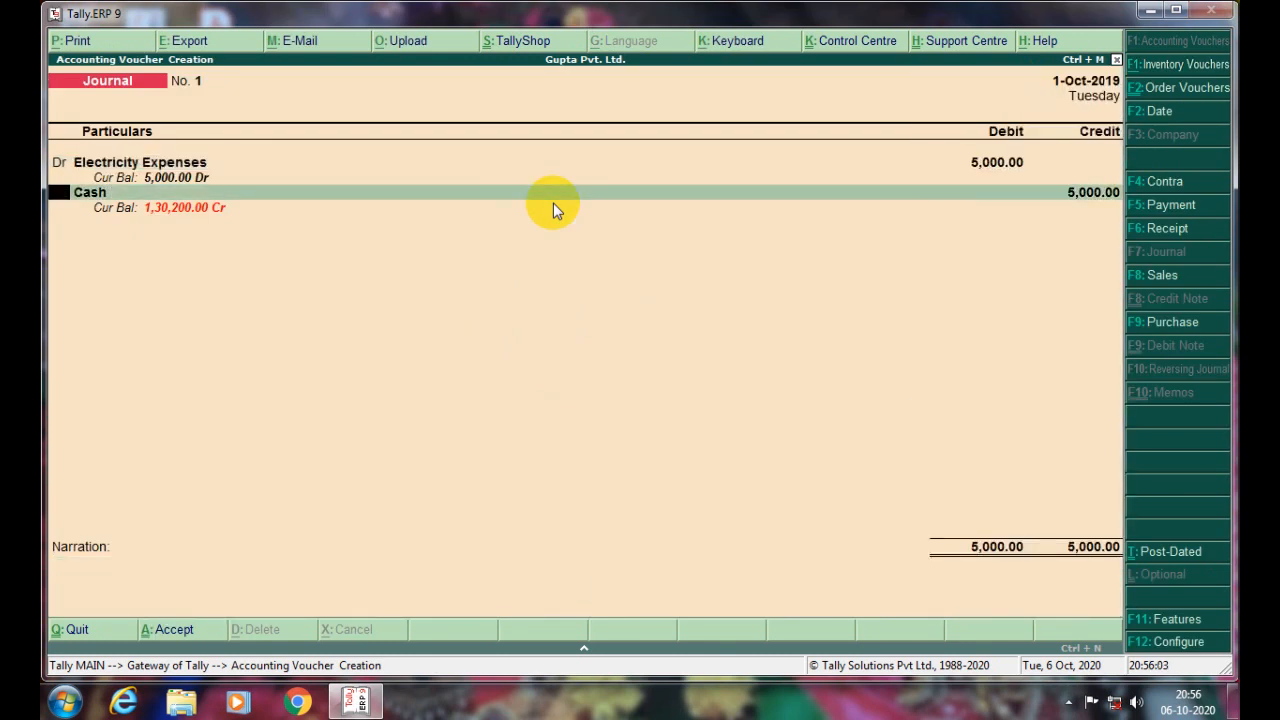
pyautogui.press('Escape')
pyautogui.press('Return')
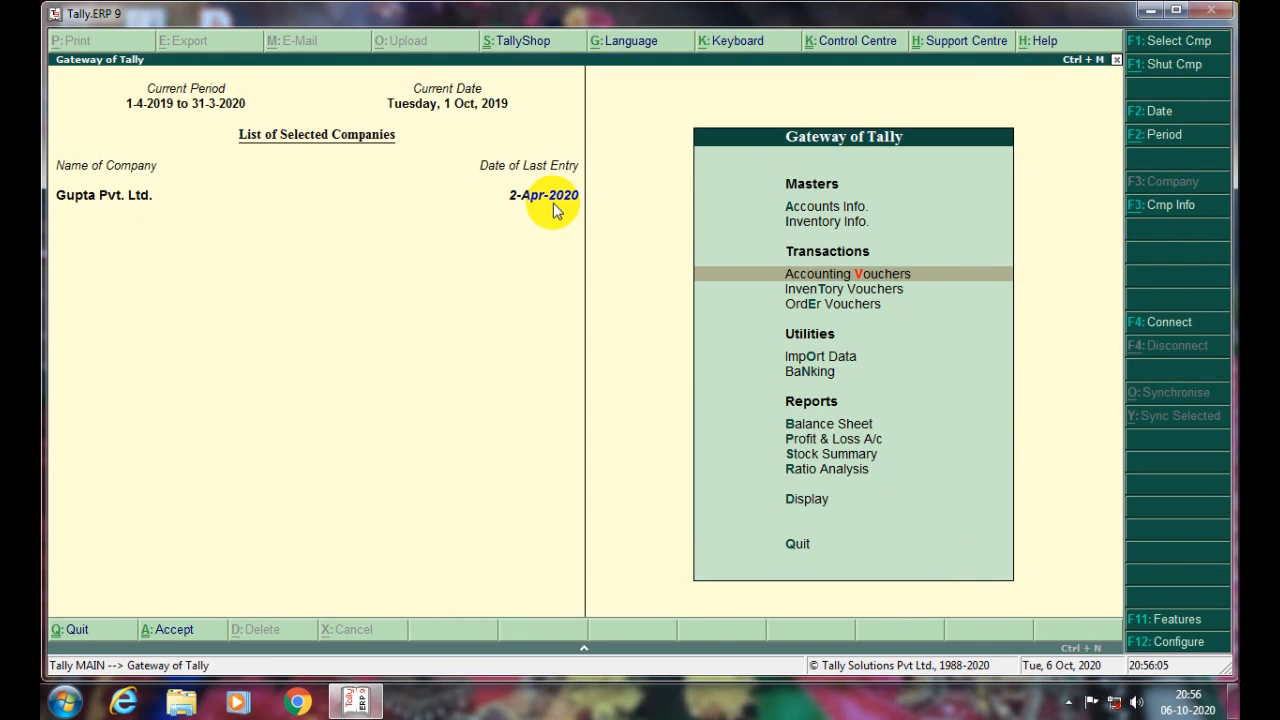
# - Decline quitting Tally and choose Alter from the Company Info (Alt+F3) menu
pyautogui.press('Escape')
pyautogui.press('Escape')
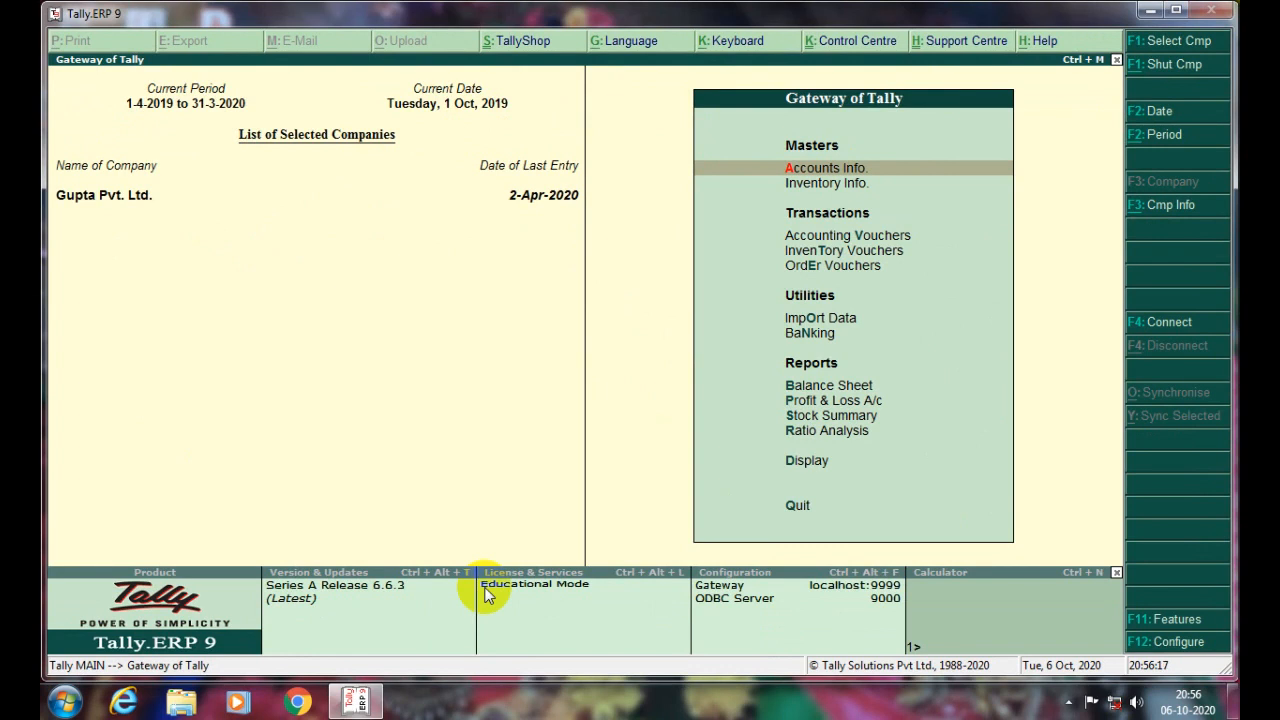
pyautogui.hotkey('alt', 'F3')
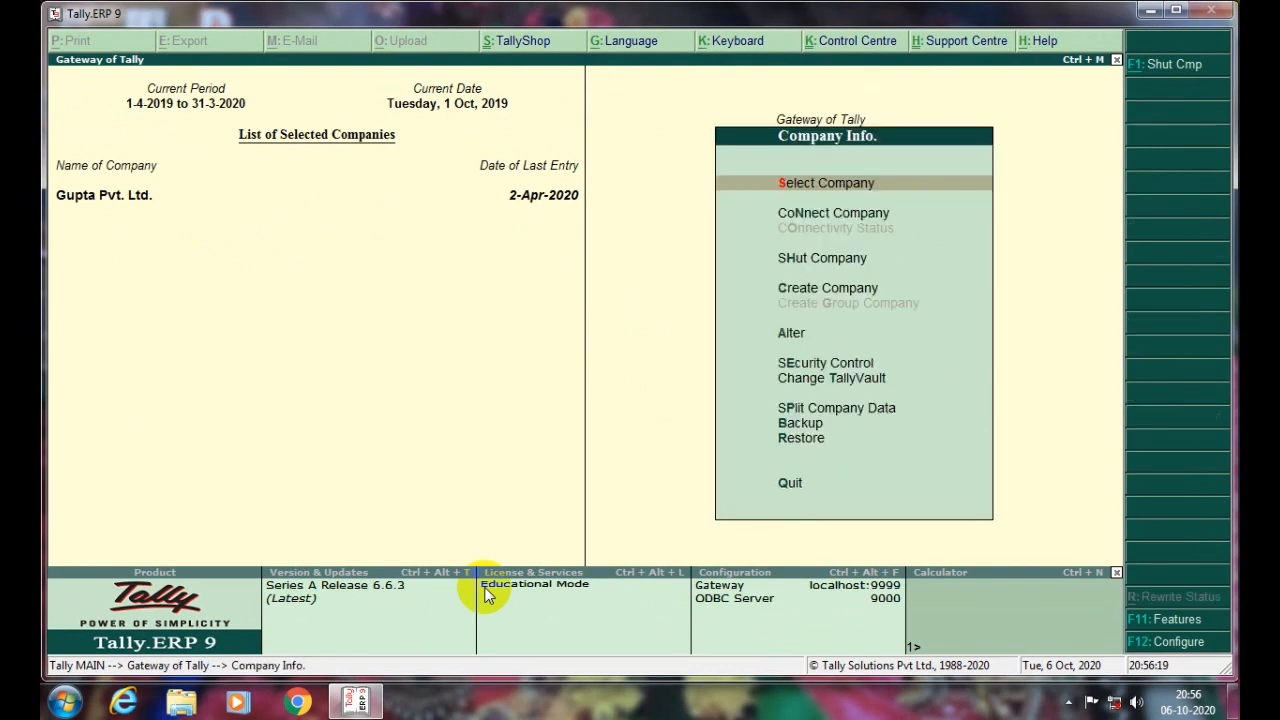
pyautogui.press('Down')
pyautogui.press('Down')
pyautogui.press('Down')
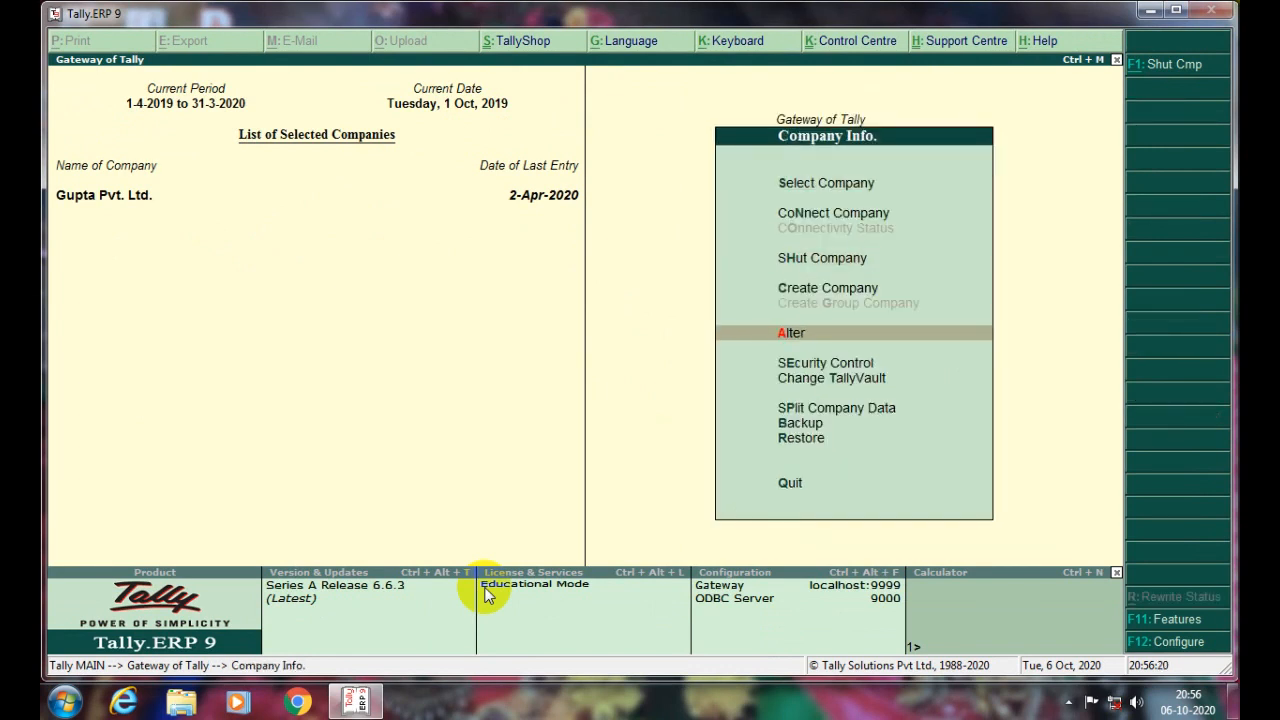
pyautogui.press('Return')
pyautogui.press('Return')
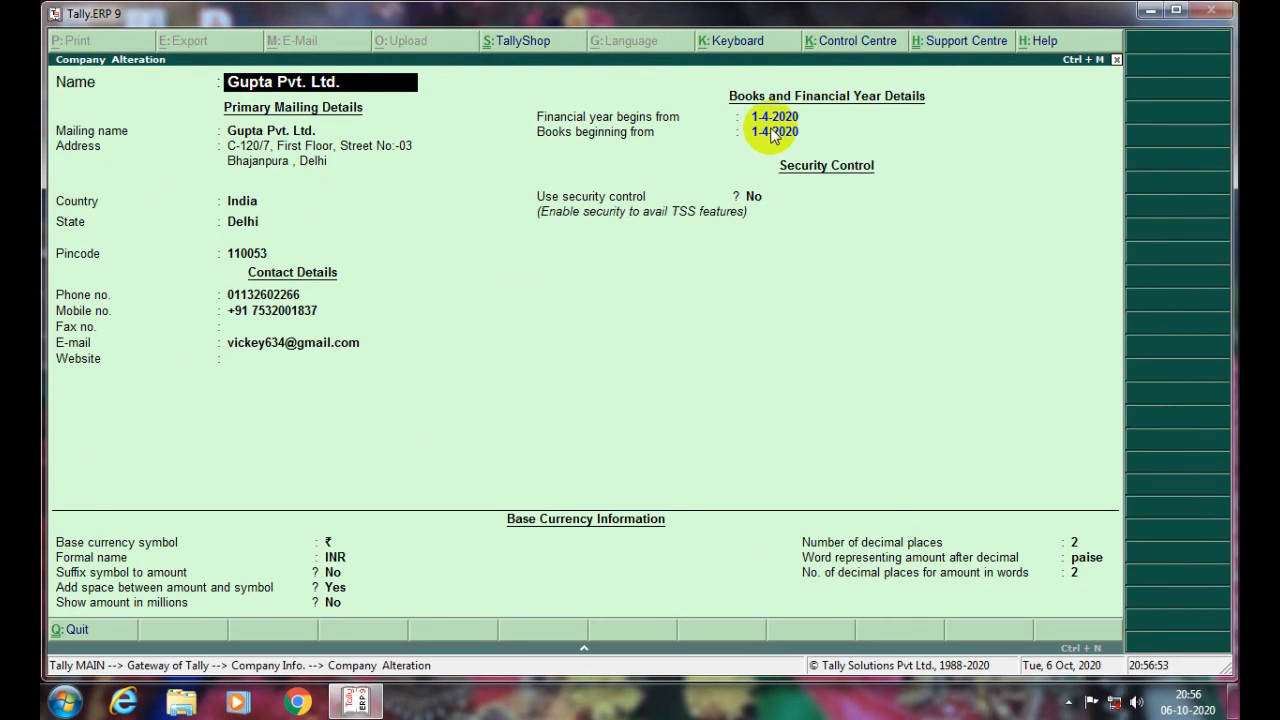
# - Change 'Financial year begins from' to 1-4-2019, accept both data-loss prompts, and save the company
pyautogui.press('Return')
pyautogui.press('Return')
pyautogui.press('Return')
pyautogui.press('Return')
pyautogui.press('Return')
pyautogui.press('Return')
pyautogui.press('Return')
pyautogui.press('Return')
pyautogui.press('Return')
pyautogui.press('Return')
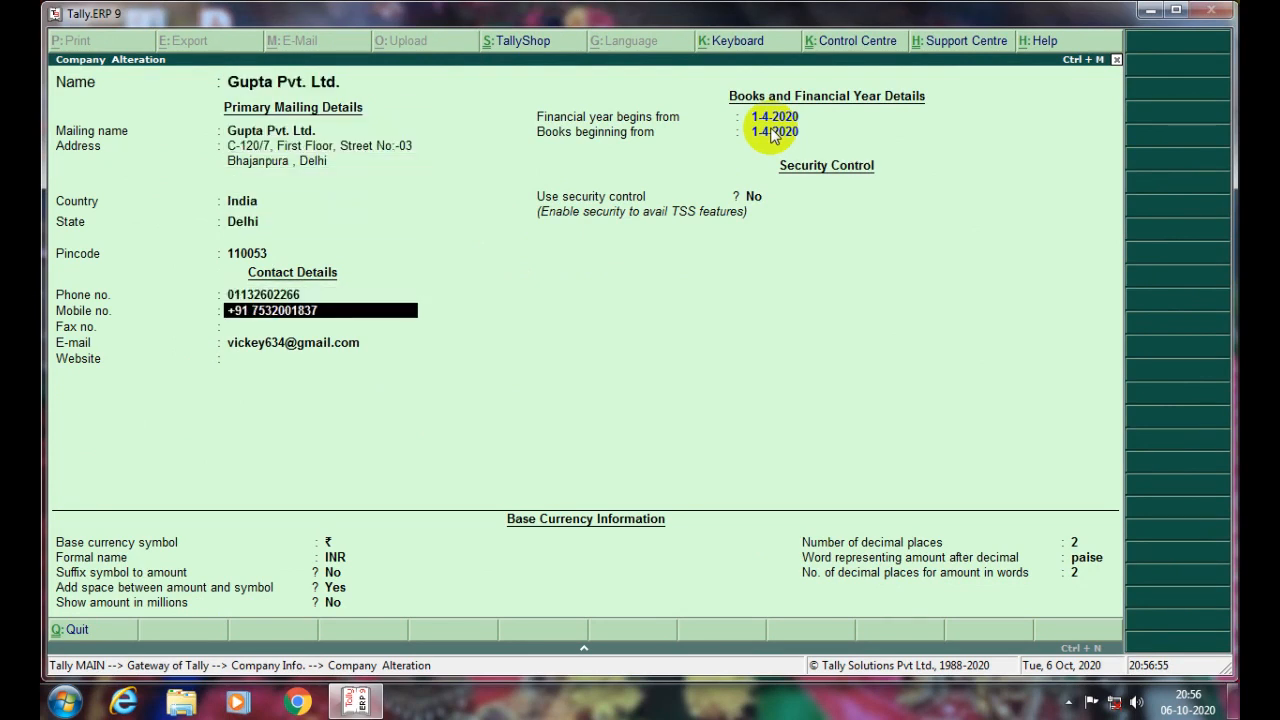
pyautogui.press('Return')
pyautogui.press('Return')
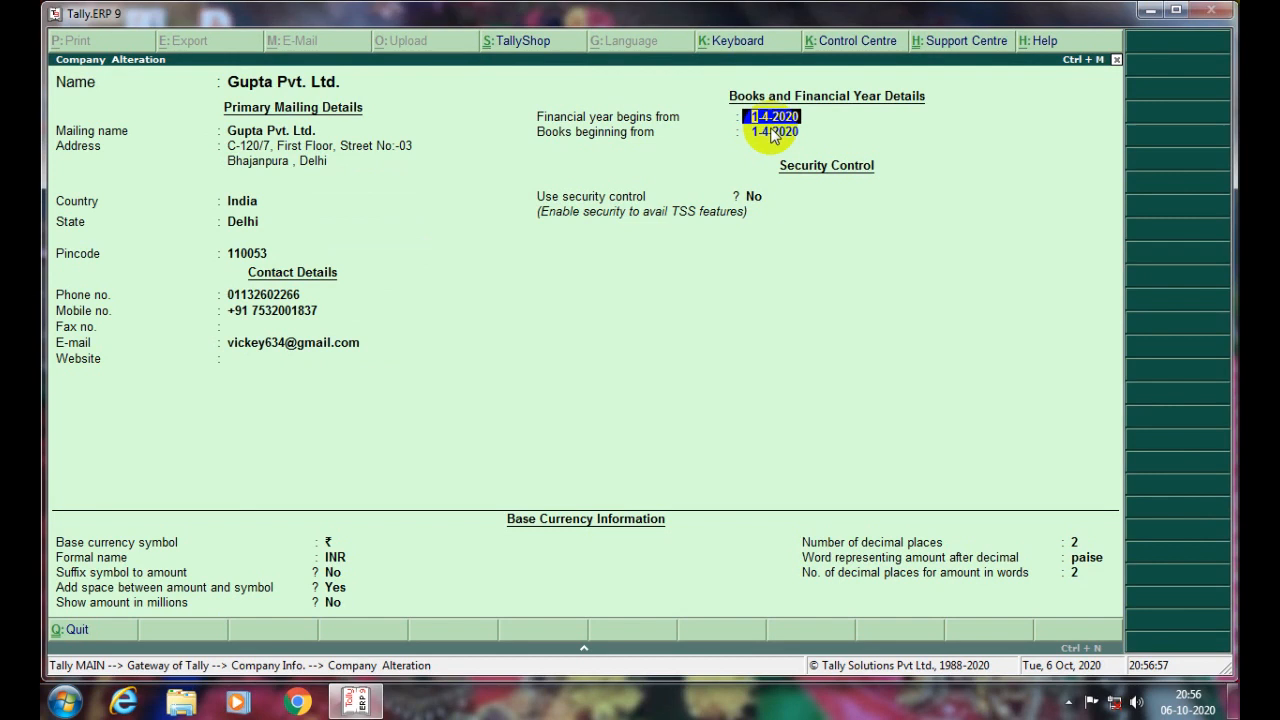
pyautogui.press('BackSpace')
pyautogui.press('BackSpace')
pyautogui.press('BackSpace')
pyautogui.press('BackSpace')
pyautogui.write('19')
pyautogui.press('Return')
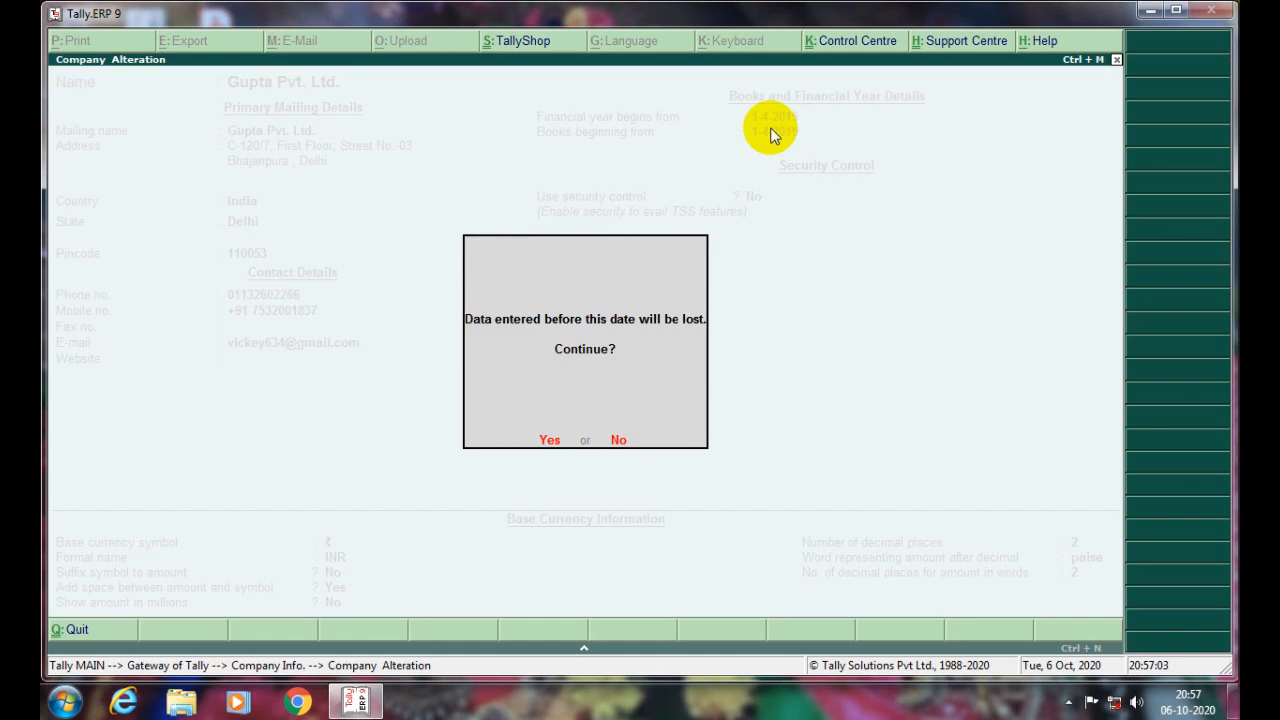
pyautogui.press('y')
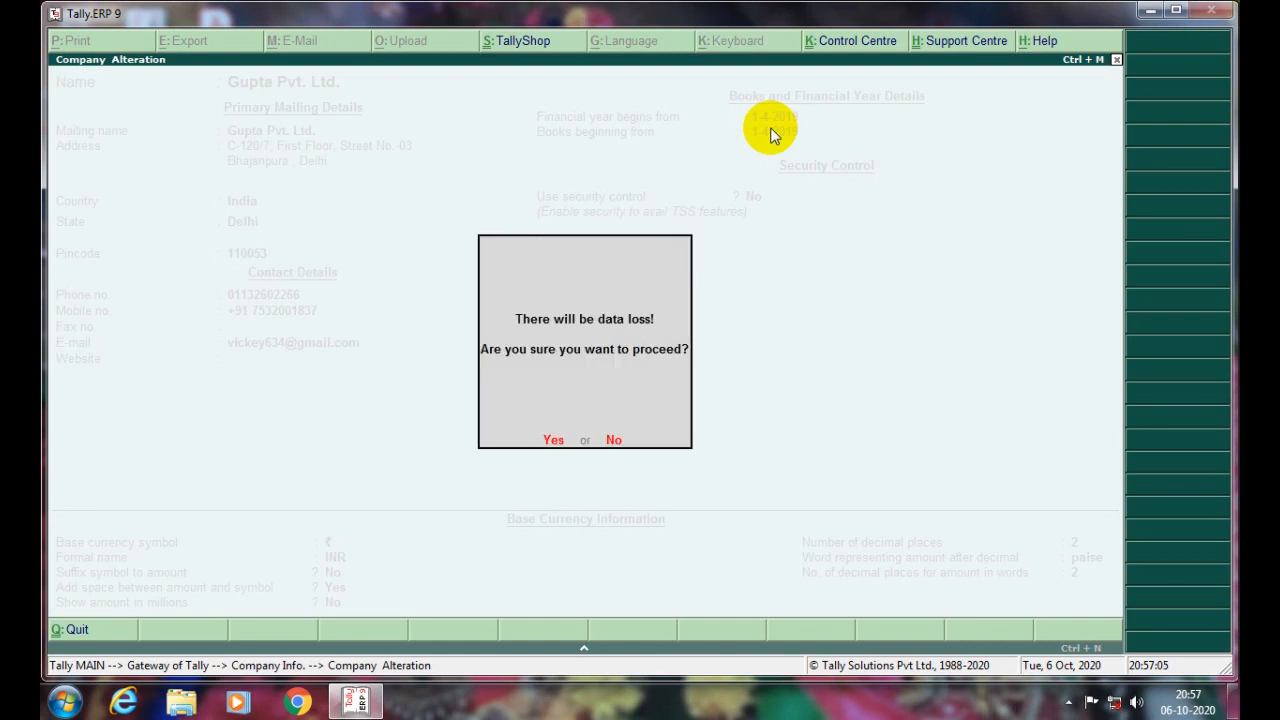
pyautogui.press('y')
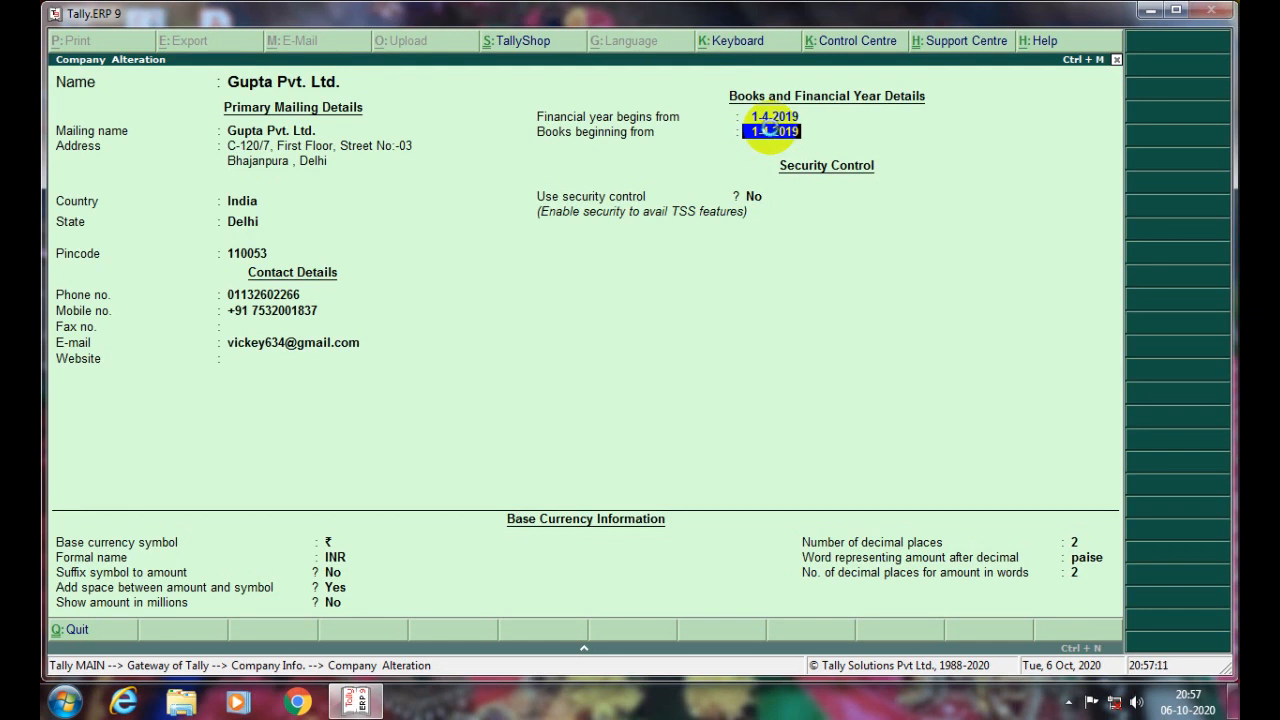
pyautogui.press('Escape')
pyautogui.press('Escape')
pyautogui.press('Escape')
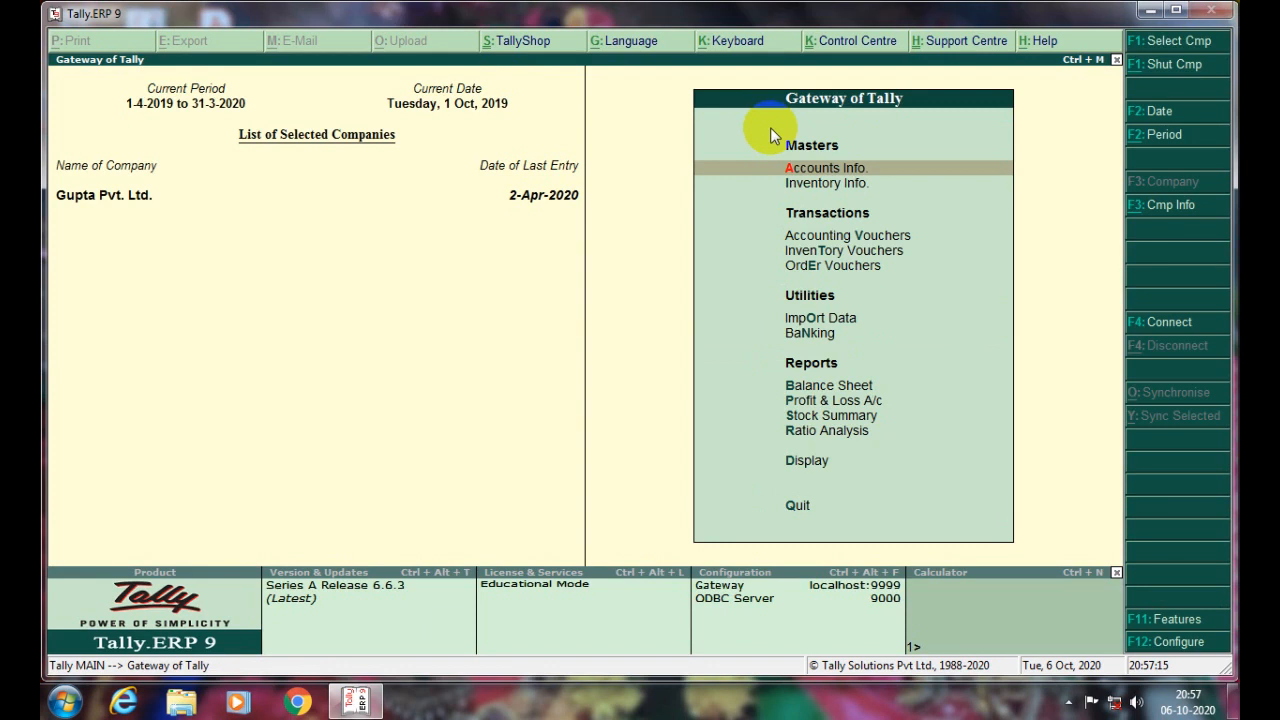
# - Start a Journal voucher and debit Electricity Expenses with 5,000
pyautogui.press('Down')
pyautogui.press('Down')
pyautogui.press('Up')
pyautogui.press('Return')
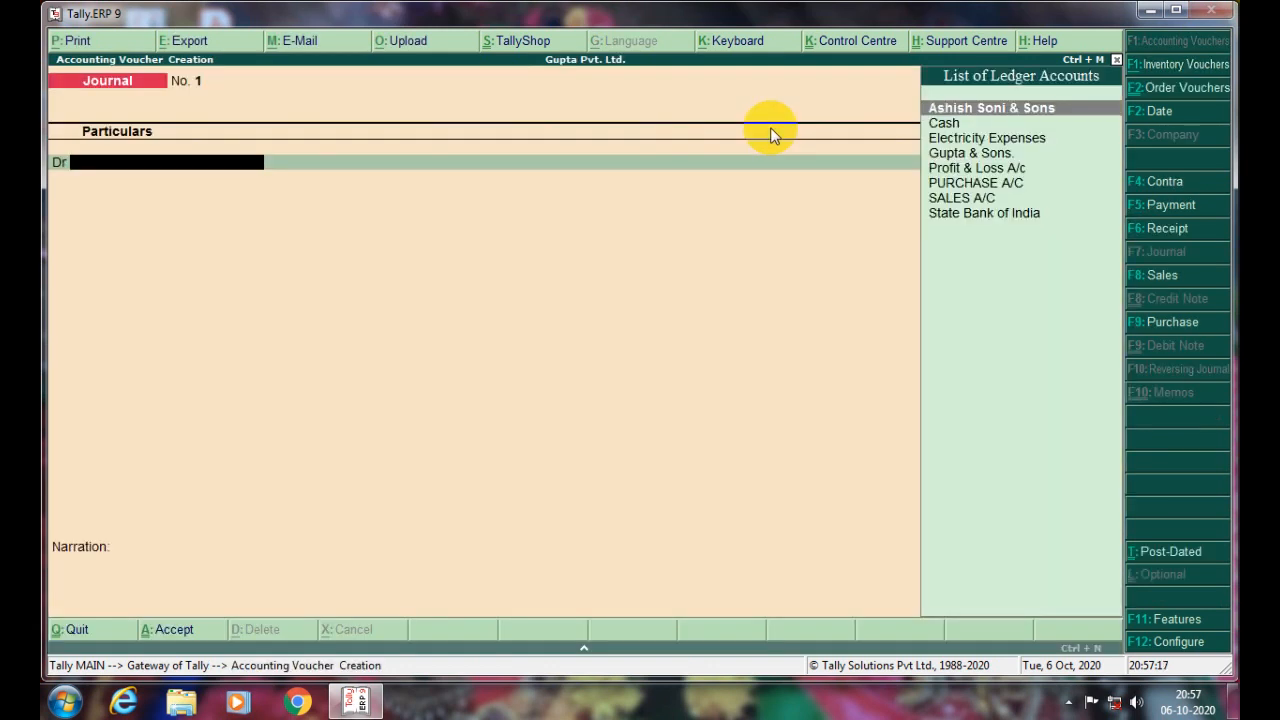
pyautogui.press('Down')
pyautogui.press('Down')
pyautogui.press('Down')
pyautogui.press('Down')
pyautogui.press('Up')
pyautogui.press('Up')
pyautogui.press('Up')
pyautogui.press('Up')
pyautogui.press('Down')
pyautogui.press('Down')
pyautogui.press('Return')
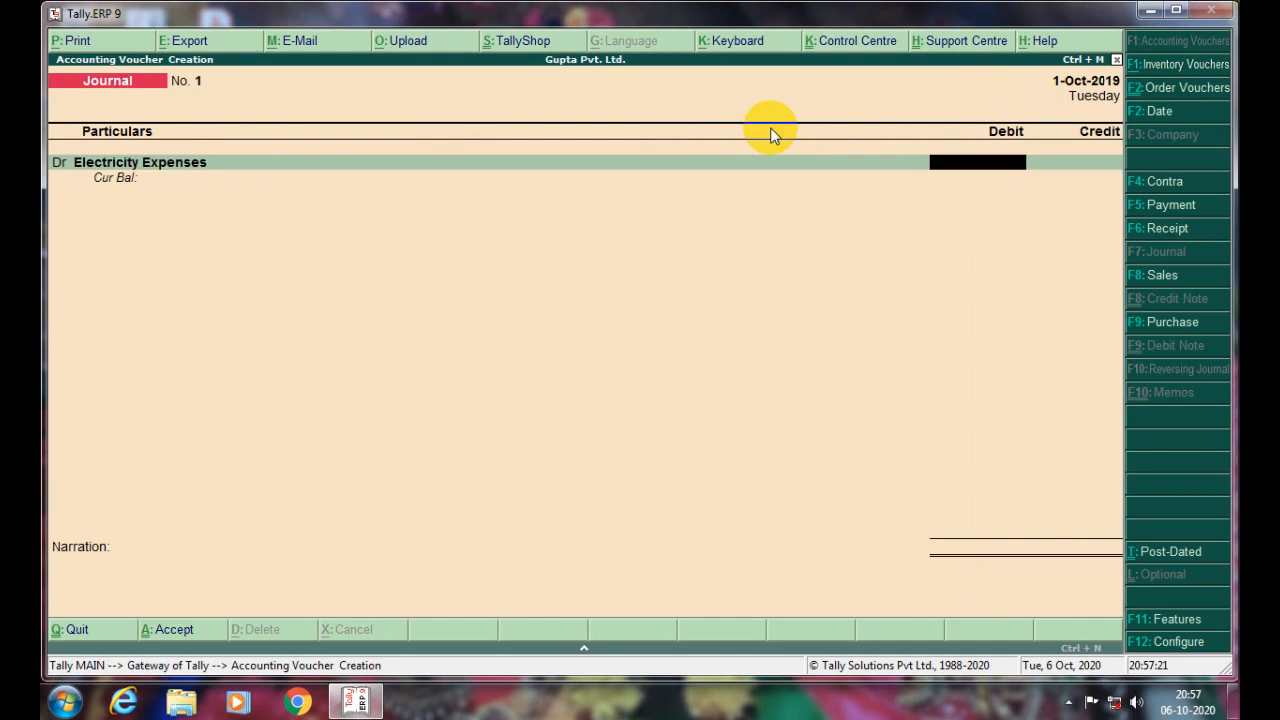
pyautogui.write('5000')
pyautogui.press('Return')
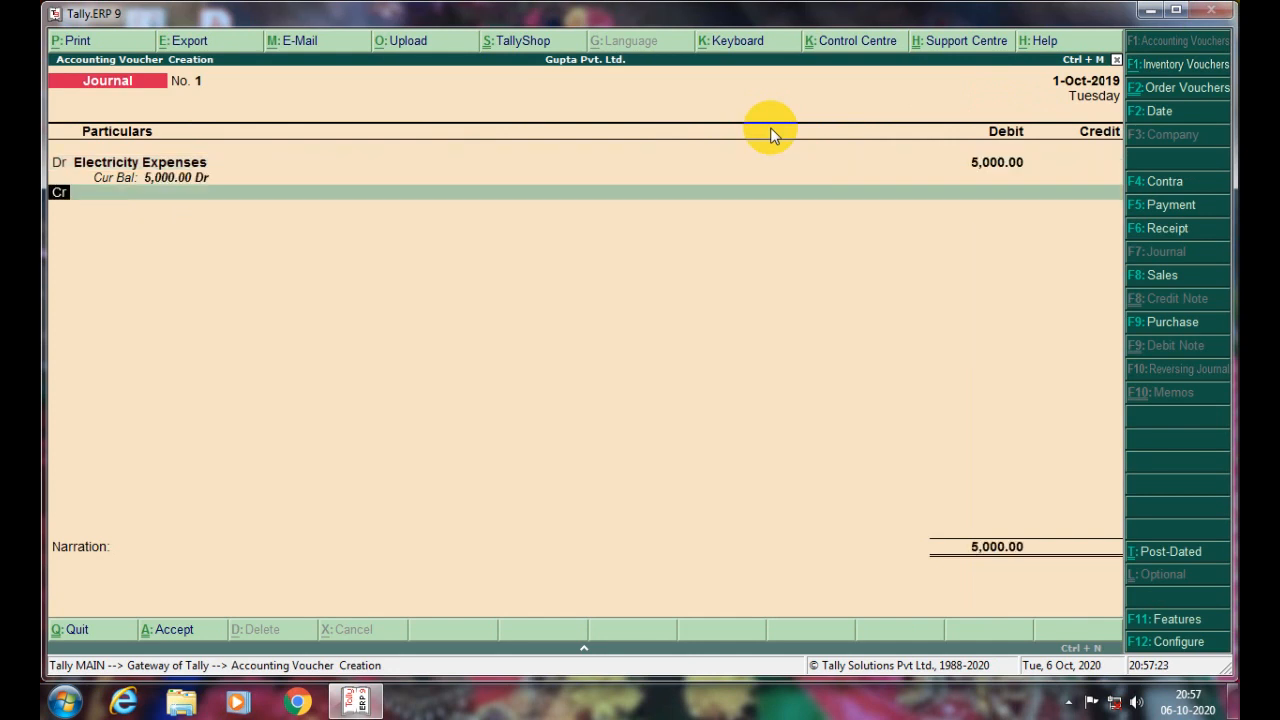
# - Credit Cash with 5,000.00, save Journal No. 1 and leave voucher entry
pyautogui.press('Down')
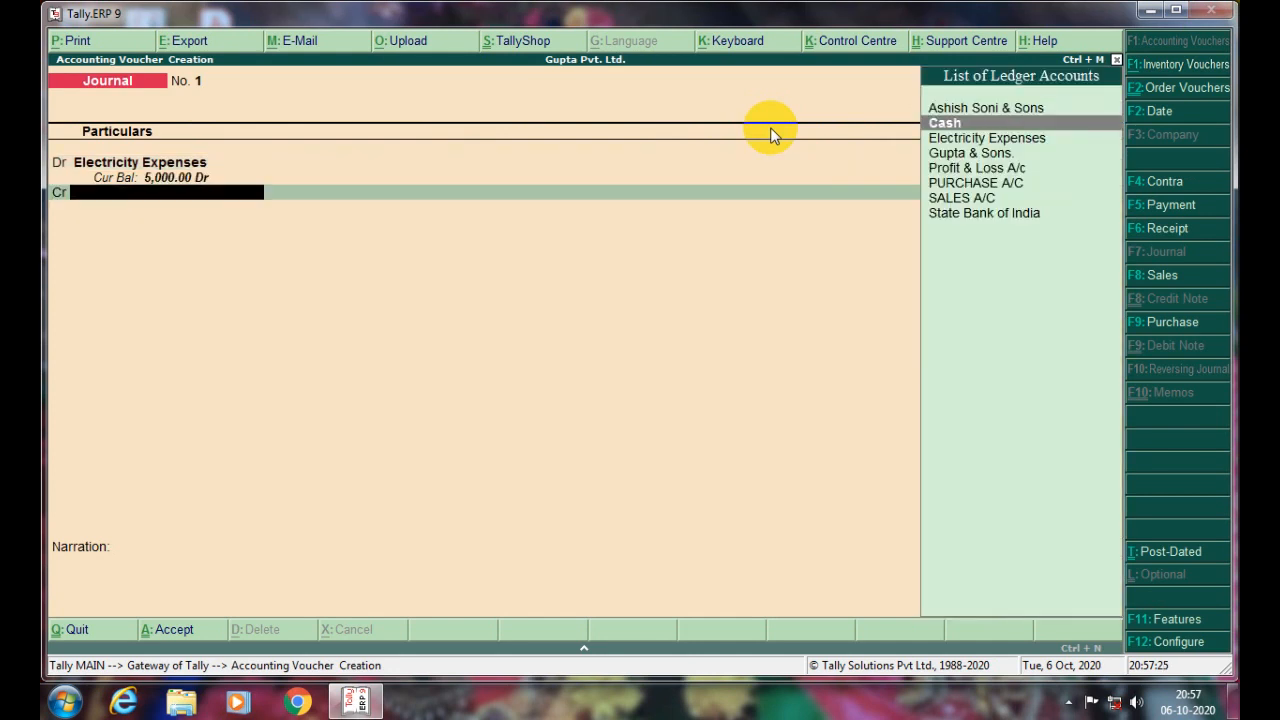
pyautogui.press('Return')
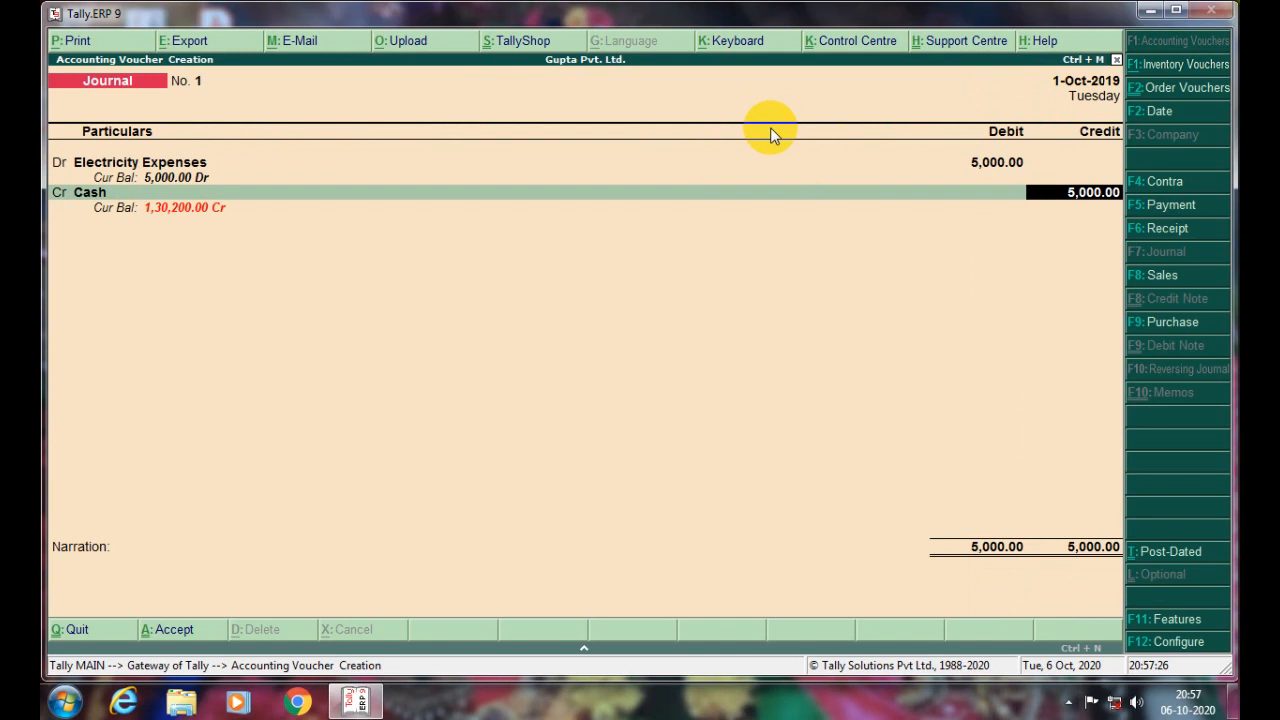
pyautogui.hotkey('ctrl', 'a')
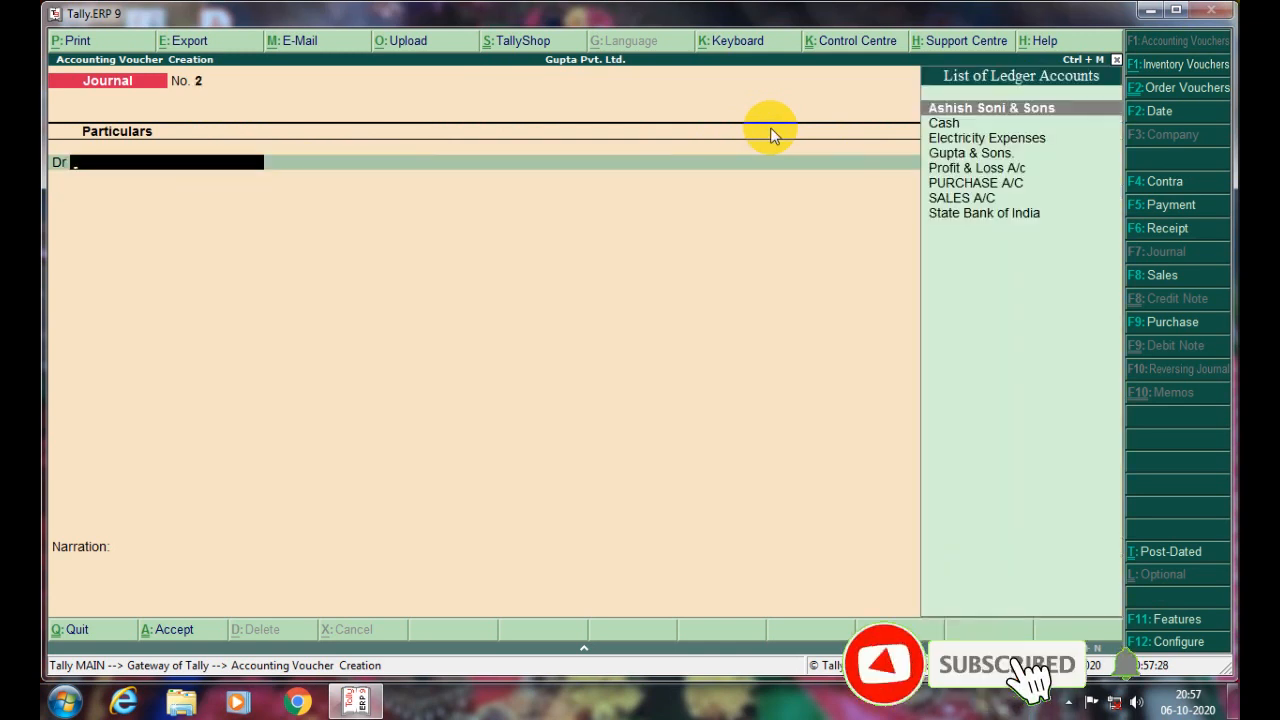
pyautogui.press('Escape')
pyautogui.press('y')
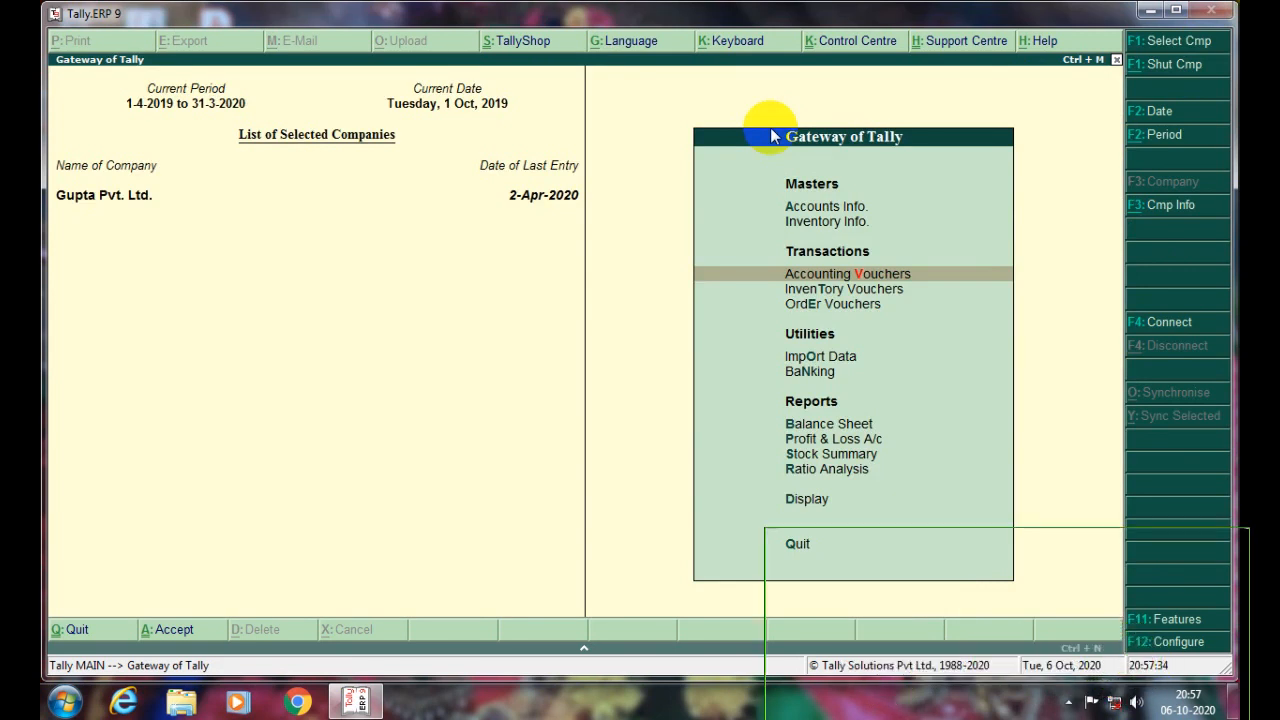
pyautogui.press('d')
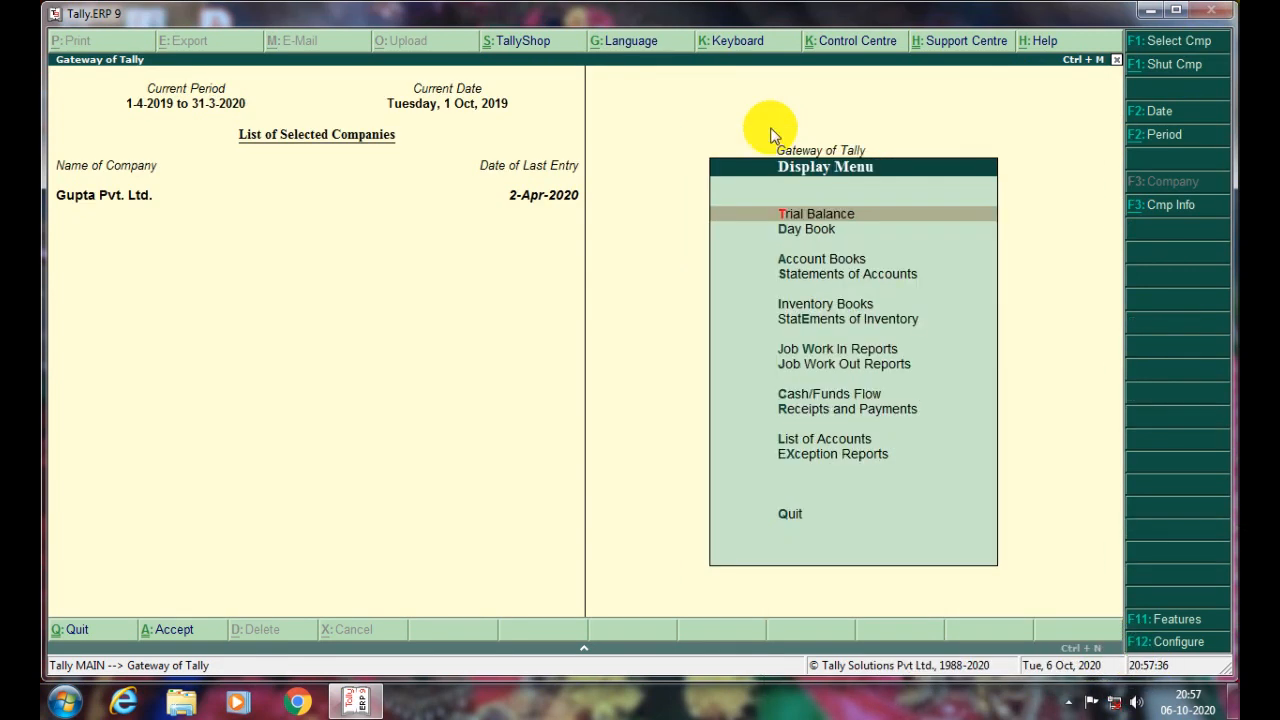
pyautogui.press('y')
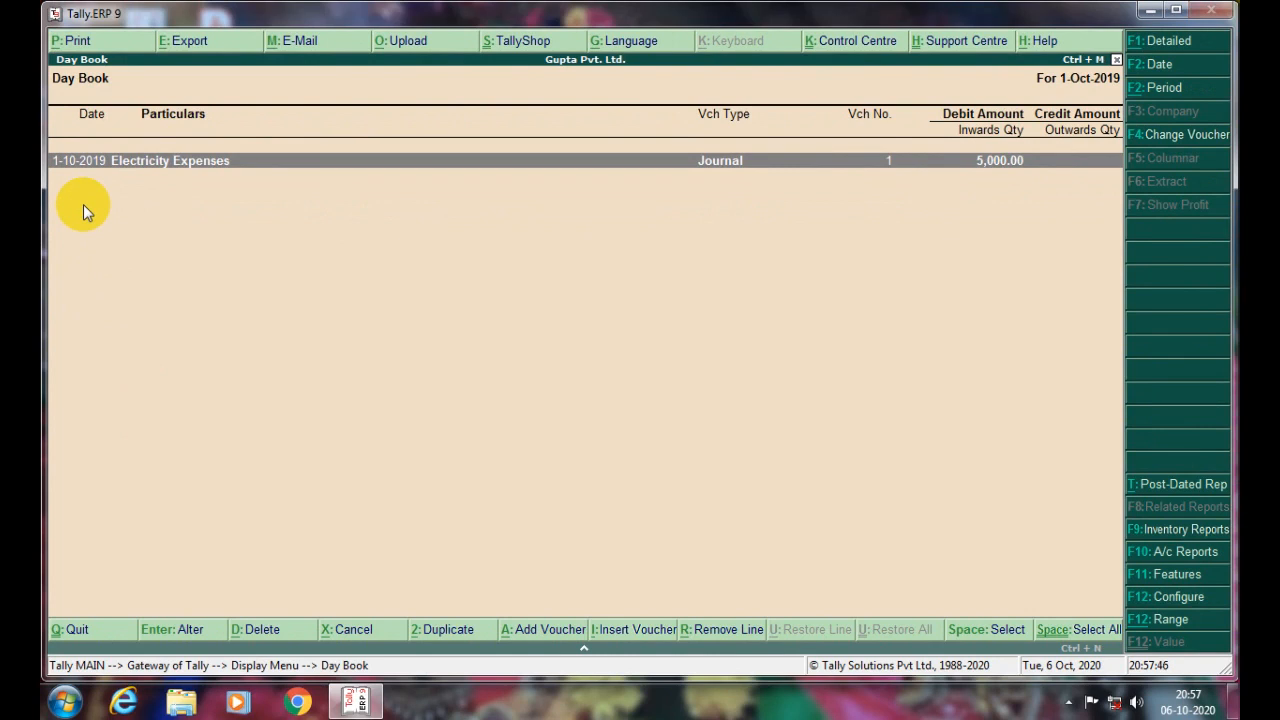
pyautogui.press('Escape')
pyautogui.press('Escape')
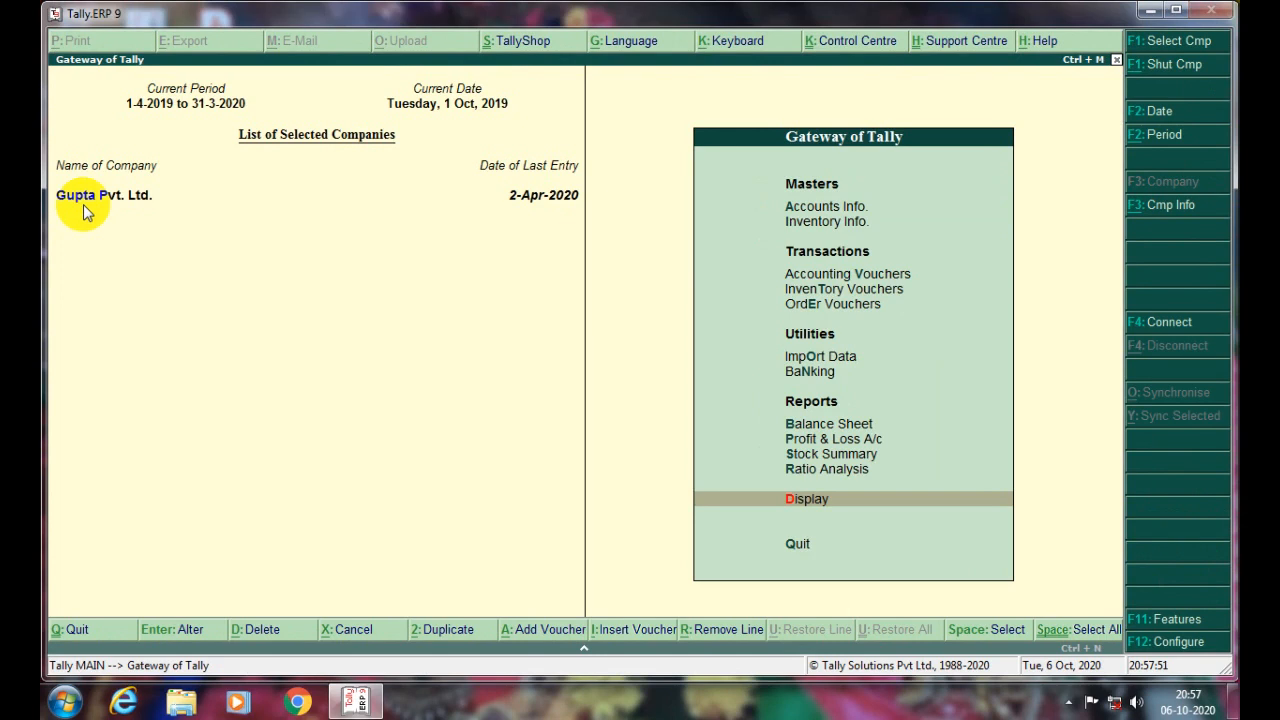
# - Change the company period to 1-4-2020 through 31-3-2021 and go to the Display reports
pyautogui.hotkey('alt', 'F2')
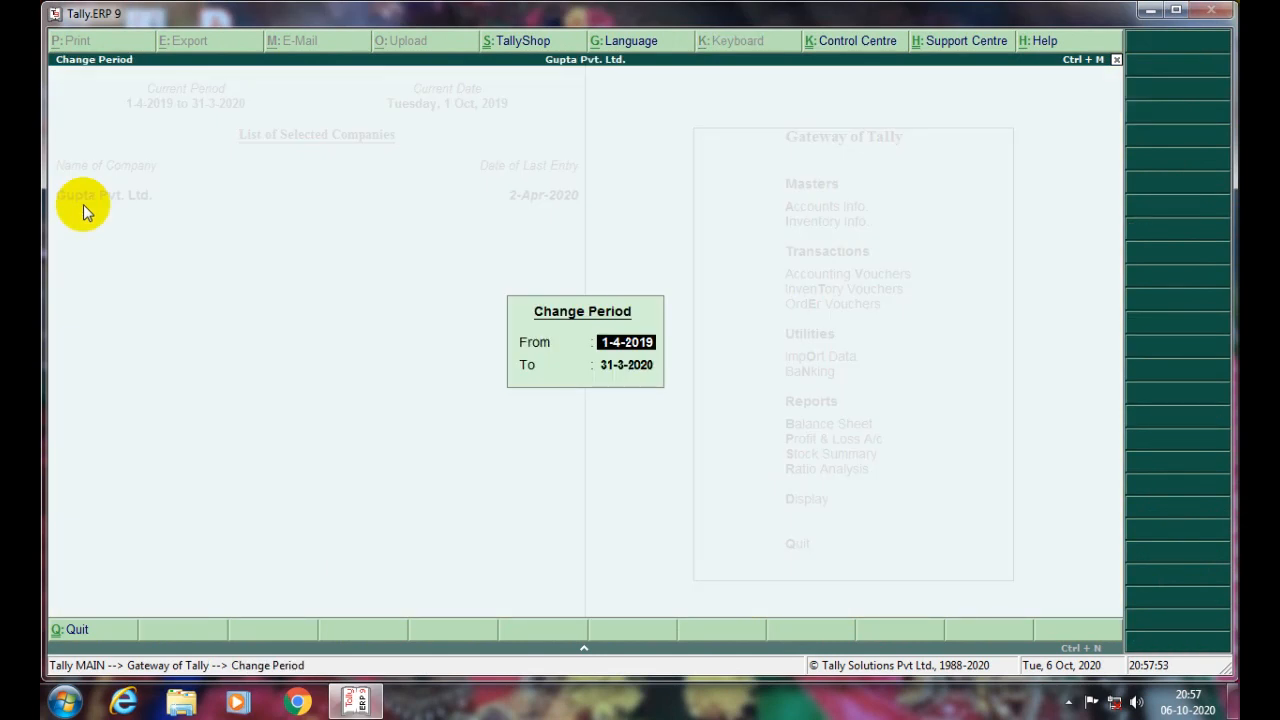
pyautogui.press('BackSpace')
pyautogui.press('BackSpace')
pyautogui.write('20')
pyautogui.press('Return')
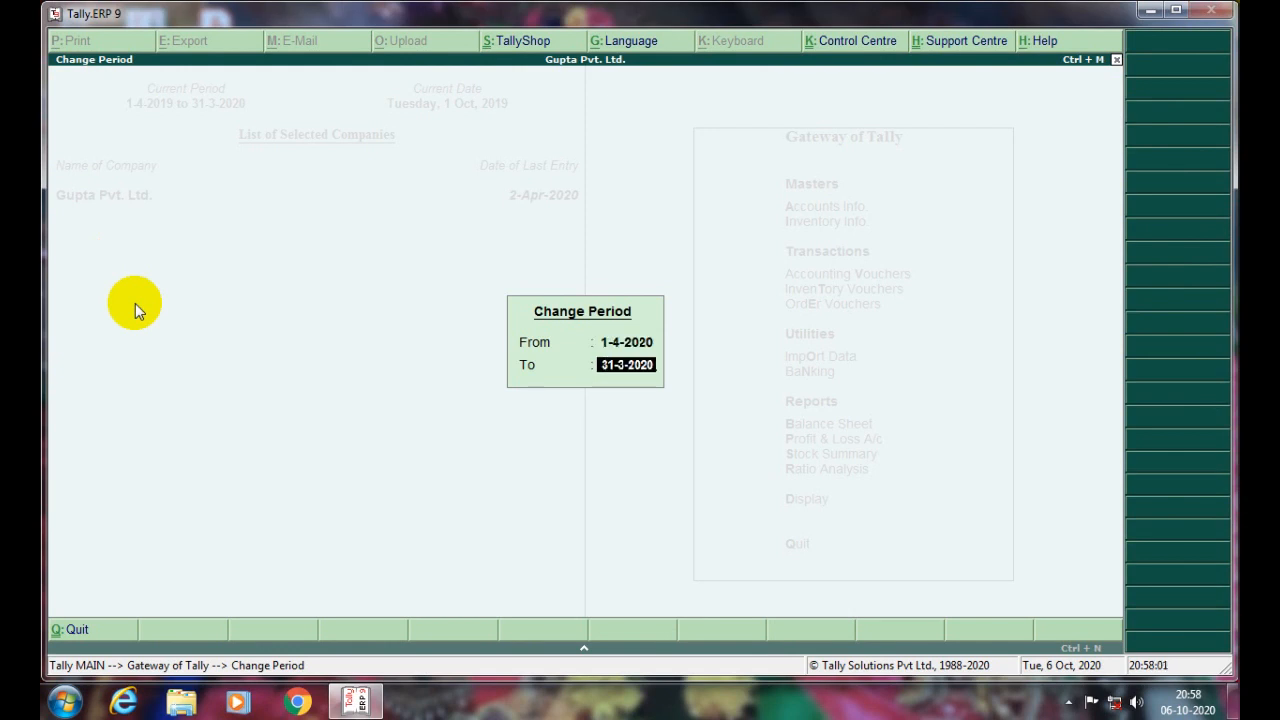
pyautogui.press('BackSpace')
pyautogui.press('BackSpace')
pyautogui.write('21')
pyautogui.press('Return')
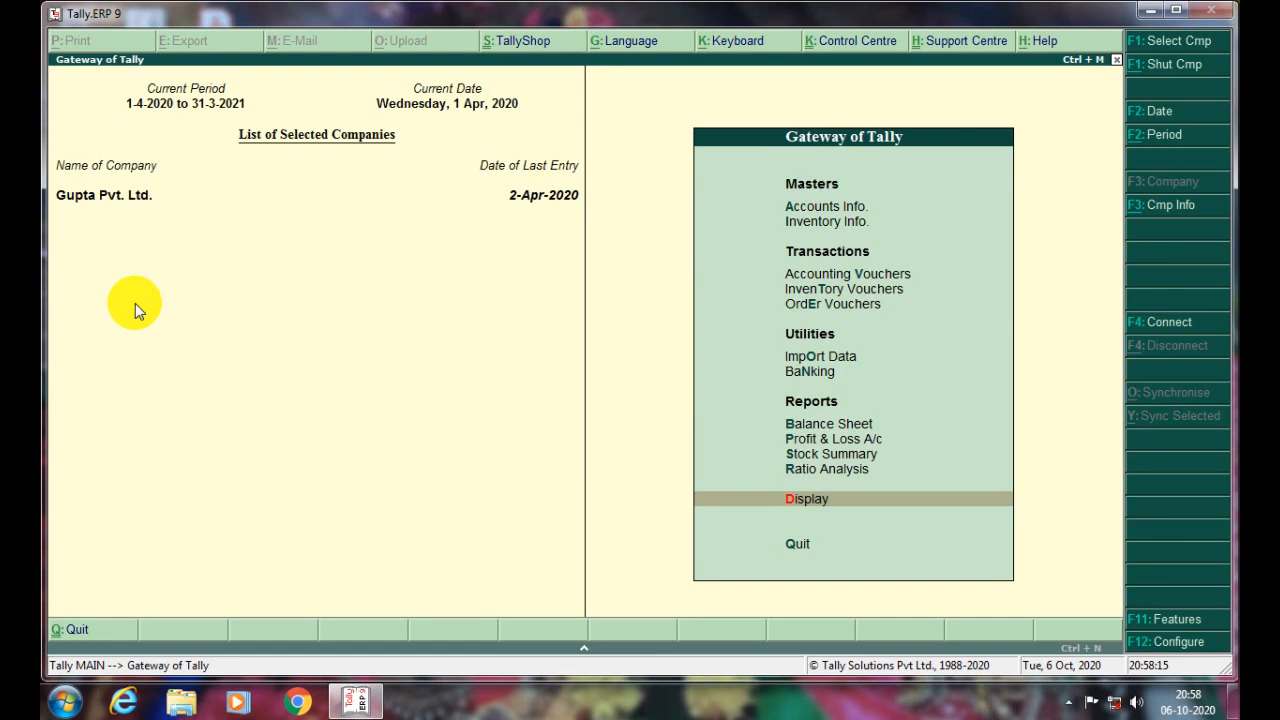
pyautogui.press('Return')
# - Open the Day Book for 1 April 2020, then change its date to 2-4-2020
pyautogui.press('y')
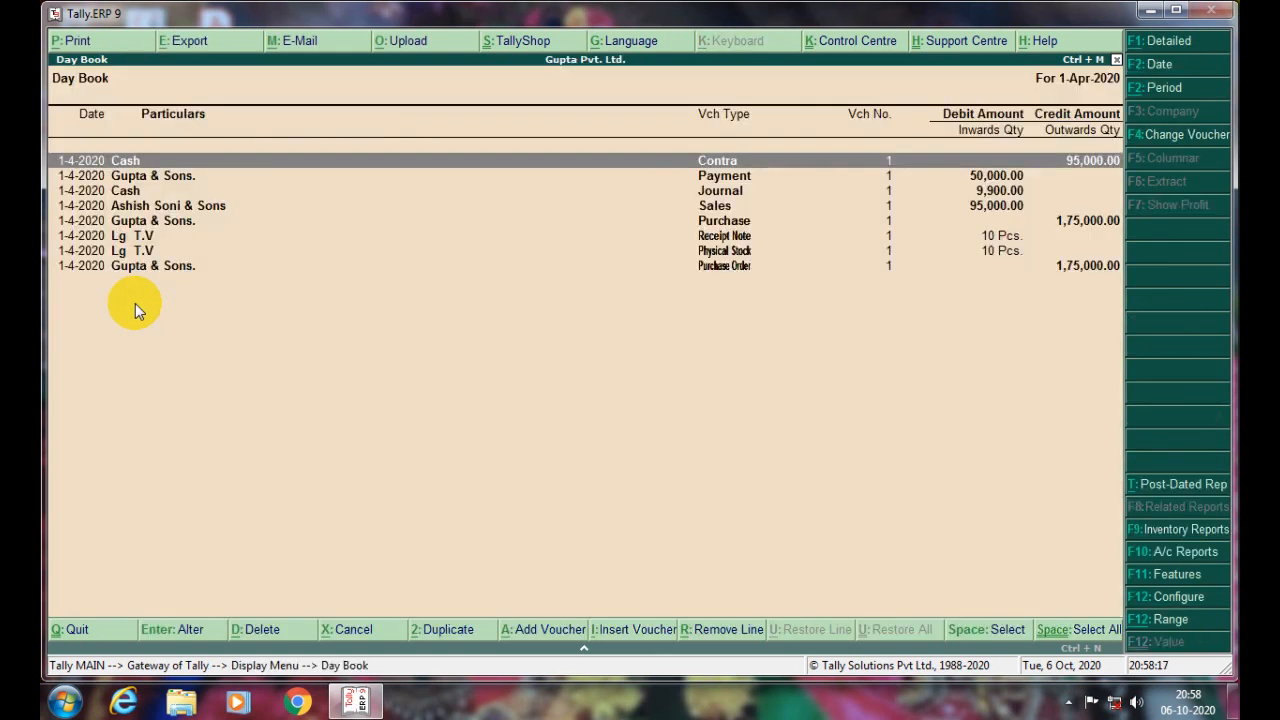
pyautogui.press('Down')
pyautogui.press('Down')
pyautogui.press('Down')
pyautogui.press('Down')
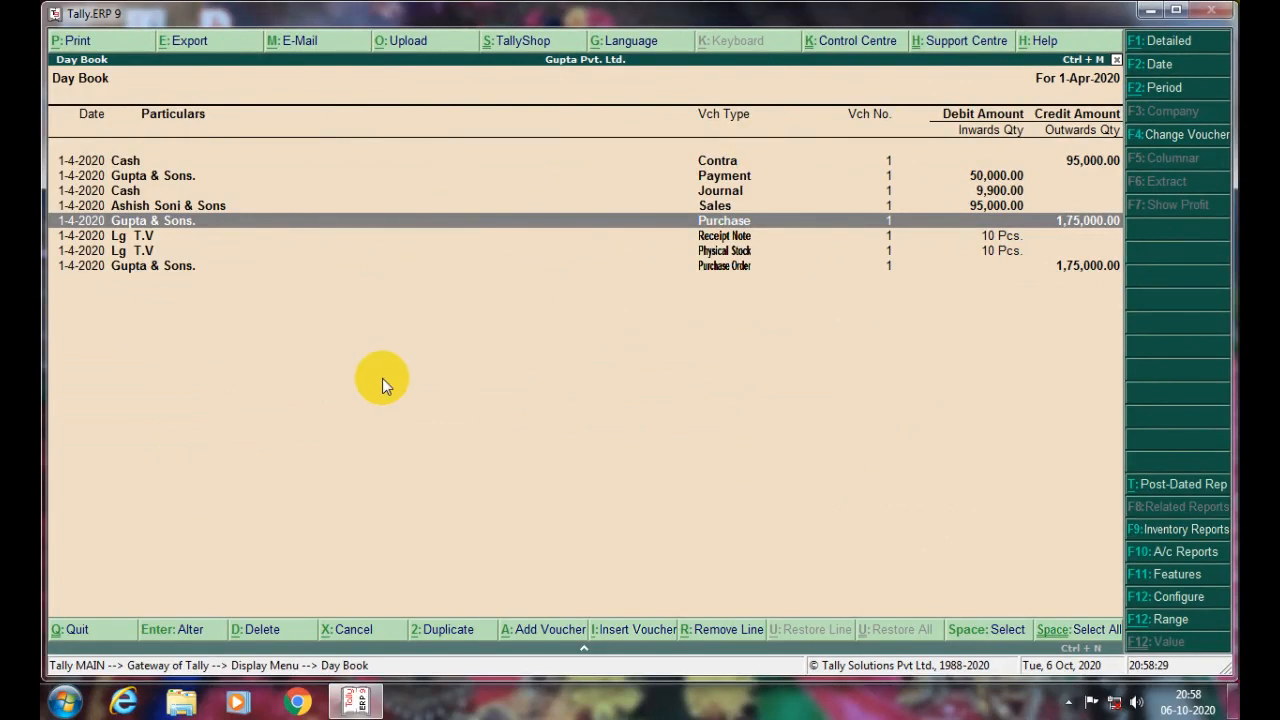
pyautogui.press('F2')
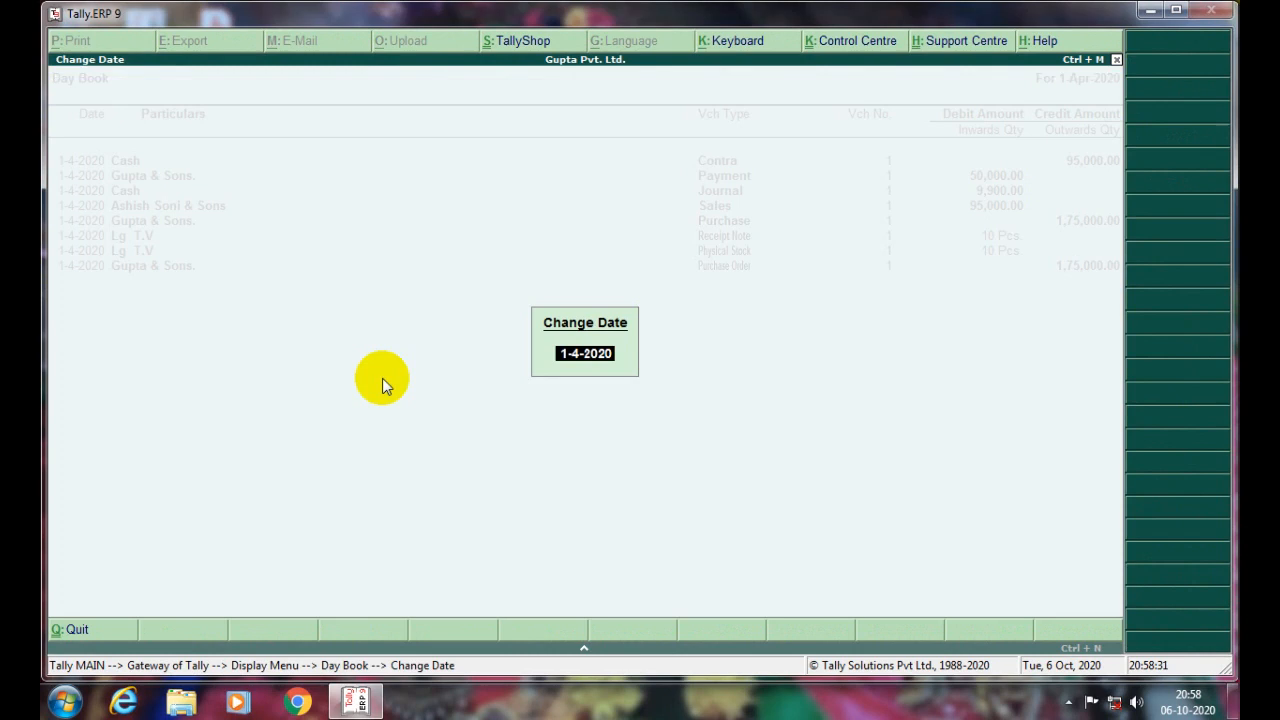
pyautogui.write('2-4-2020')
pyautogui.press('Return')
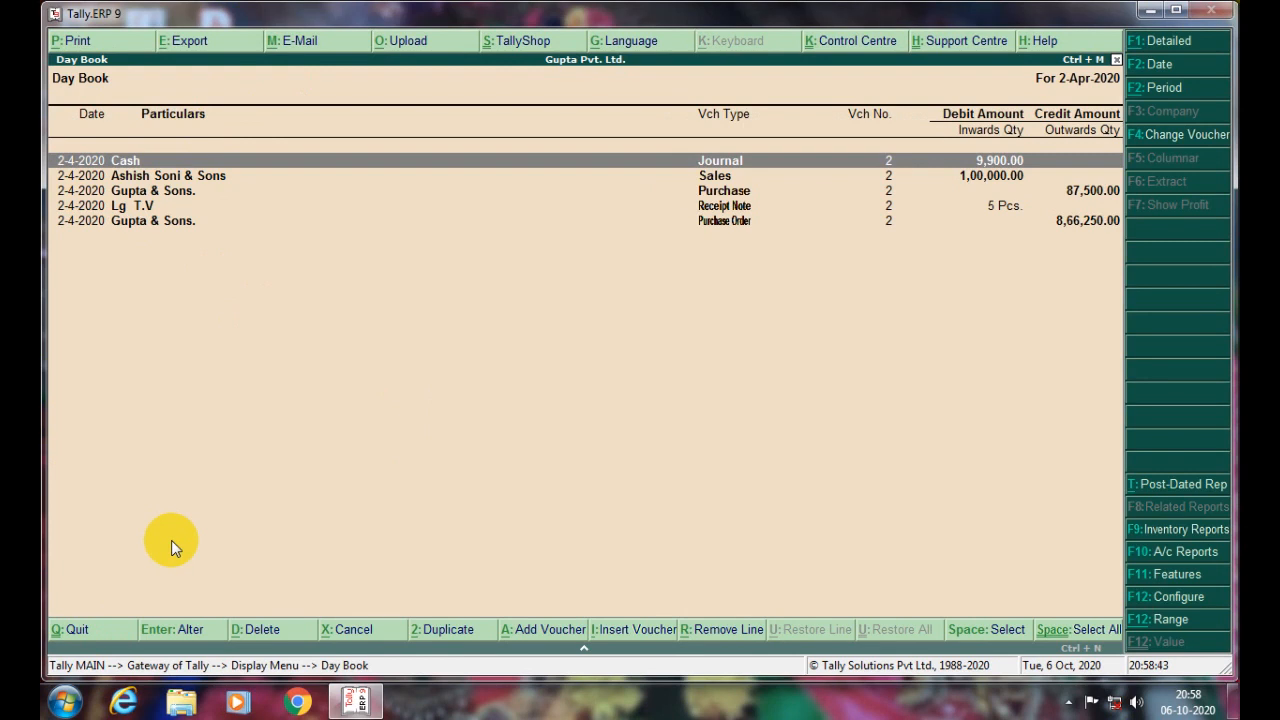
# - Close the Day Book and go back to the Display reports menu
pyautogui.press('Escape')
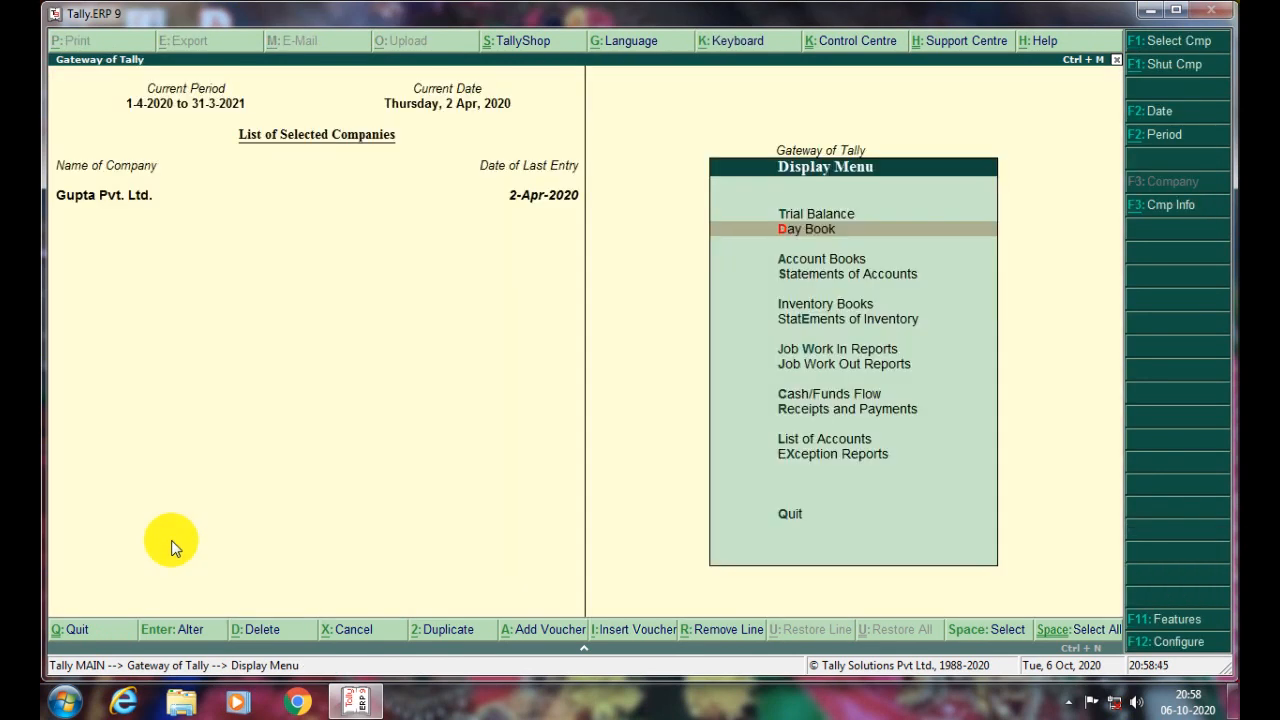
pyautogui.press('Escape')
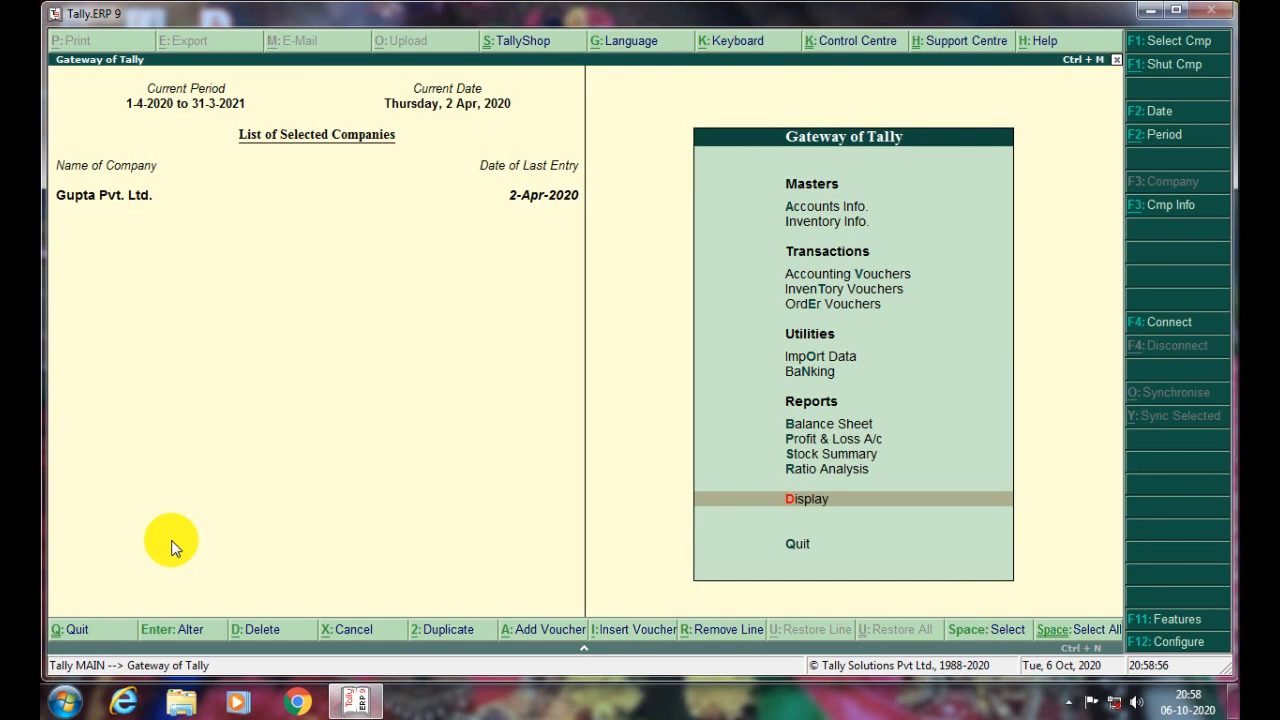
pyautogui.press('Return')
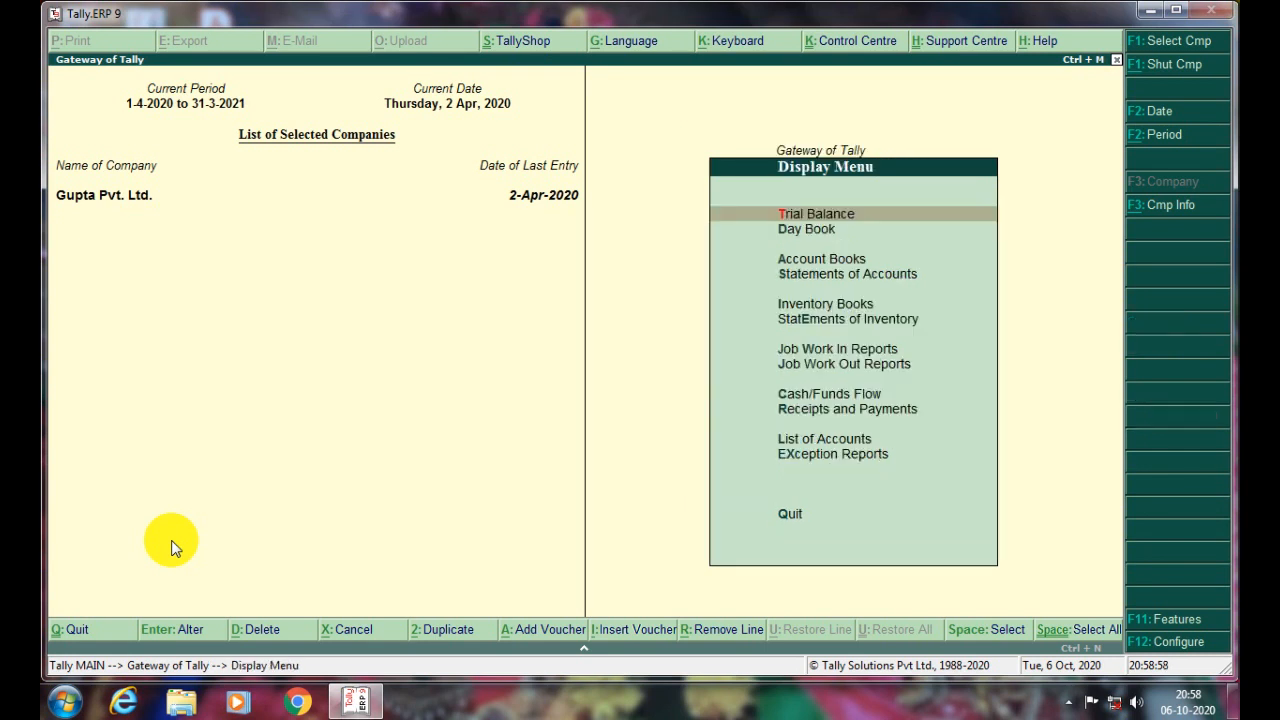
pyautogui.press('Down')
pyautogui.press('Down')
pyautogui.press('Down')
pyautogui.press('Up')
pyautogui.press('Return')
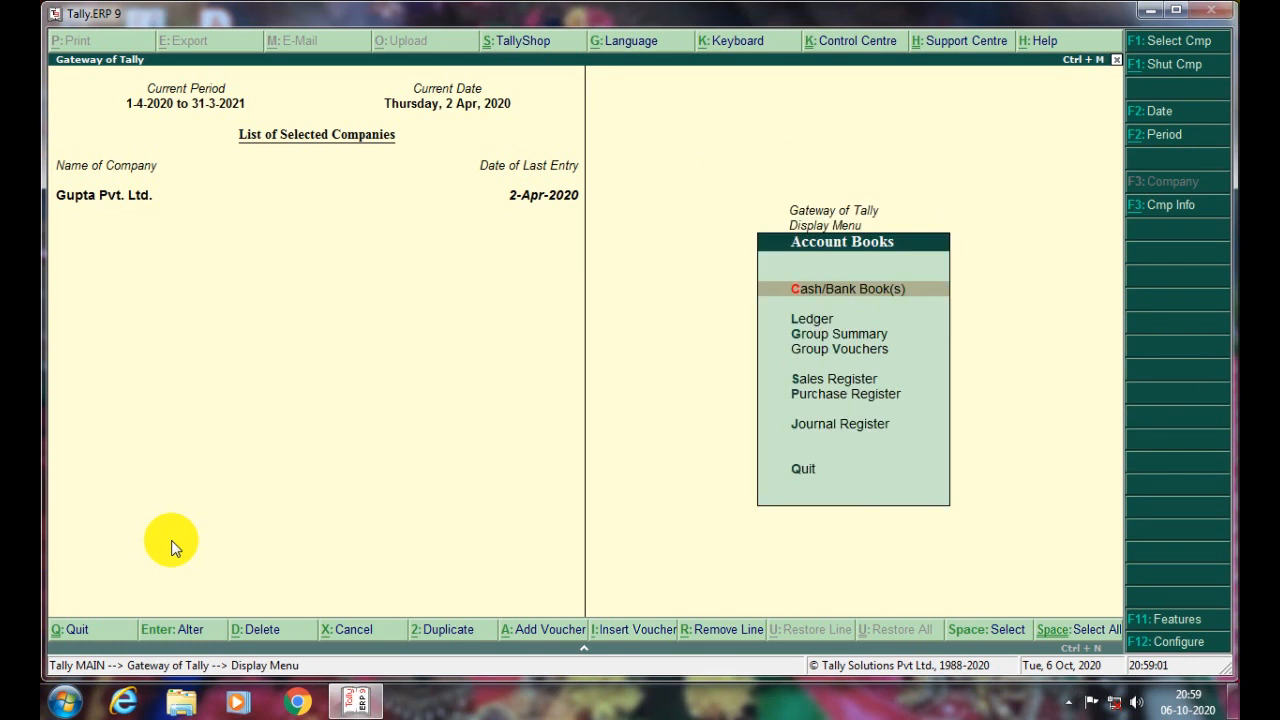
pyautogui.press('Down')
pyautogui.press('Down')
pyautogui.press('Up')
pyautogui.press('Return')
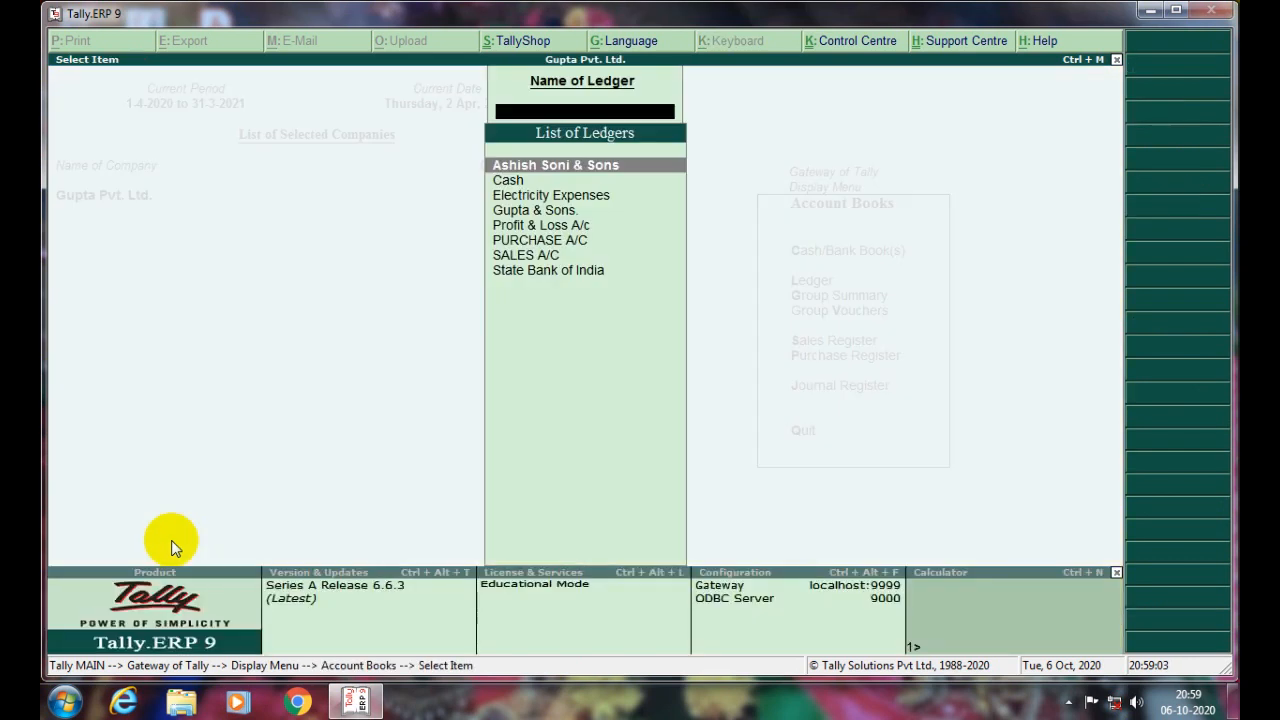
pyautogui.press('Down')
pyautogui.press('Down')
pyautogui.press('Down')
pyautogui.press('Down')
pyautogui.press('Down')
pyautogui.press('Down')
pyautogui.press('Up')
pyautogui.press('Up')
pyautogui.press('Up')
pyautogui.press('Up')
pyautogui.press('Up')
pyautogui.press('Up')
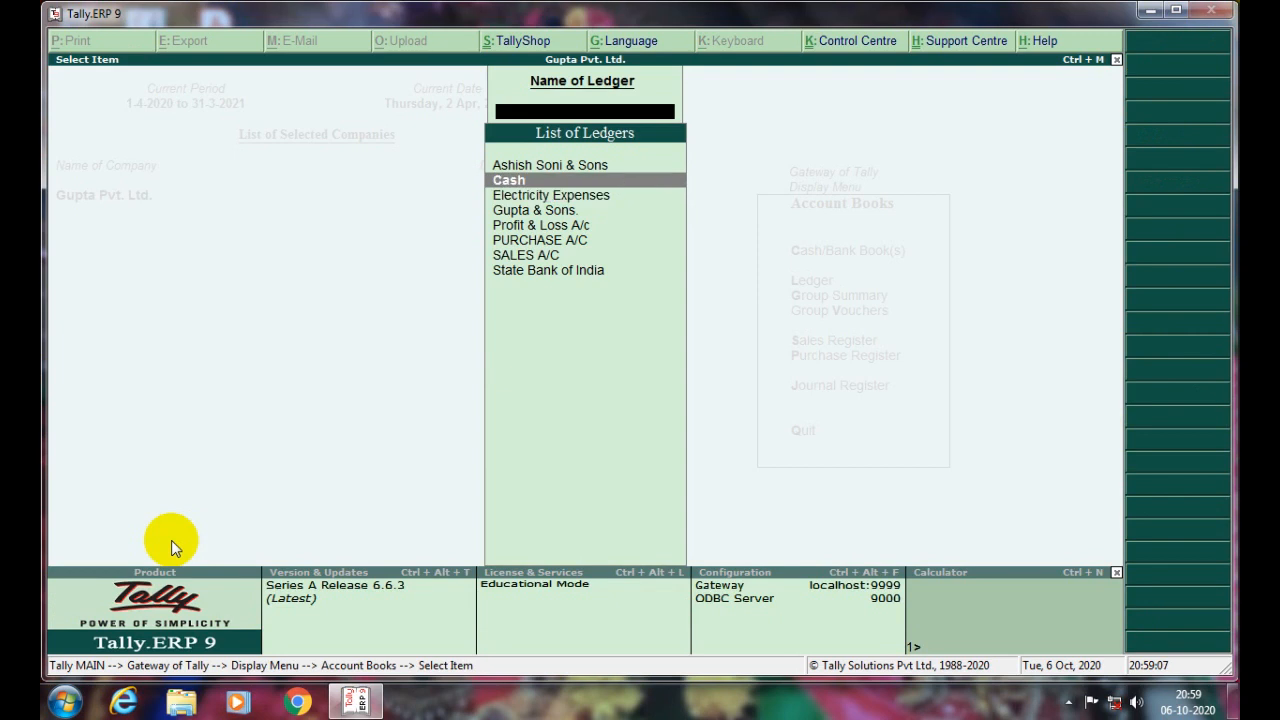
pyautogui.write('As')
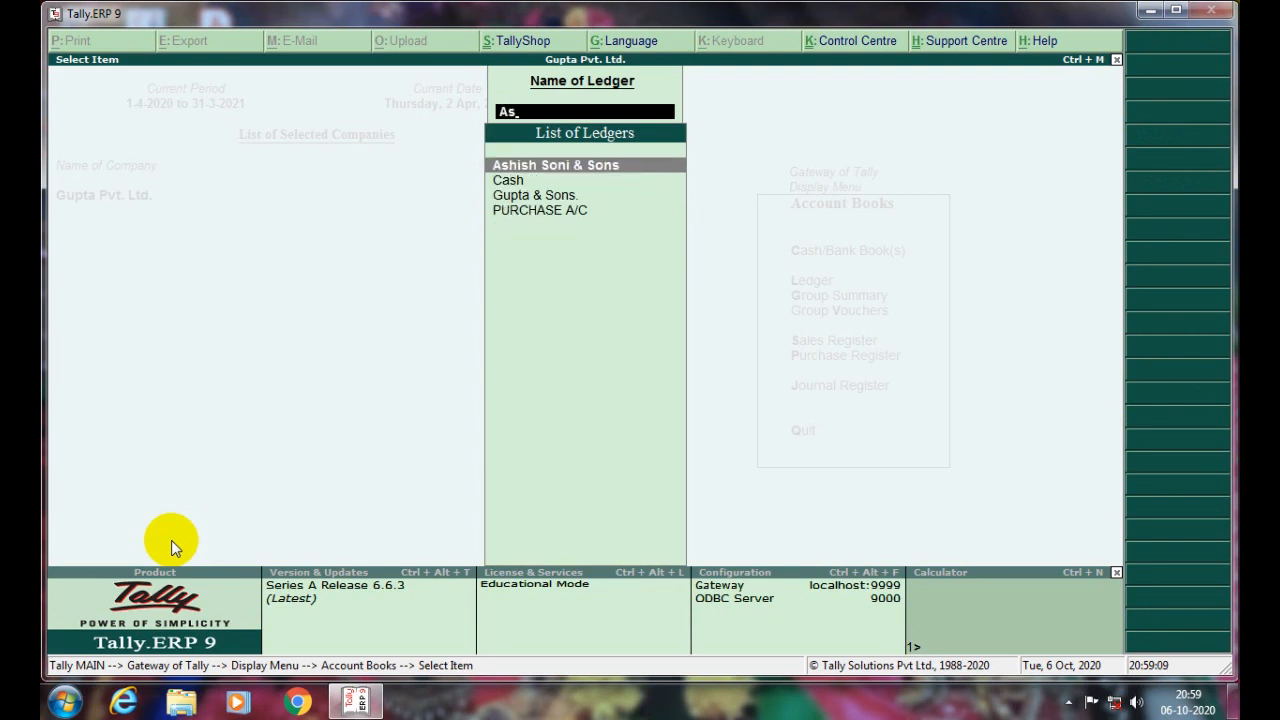
pyautogui.press('Return')
pyautogui.press('Down')
pyautogui.press('Down')
pyautogui.press('Down')
pyautogui.press('Up')
pyautogui.press('Up')
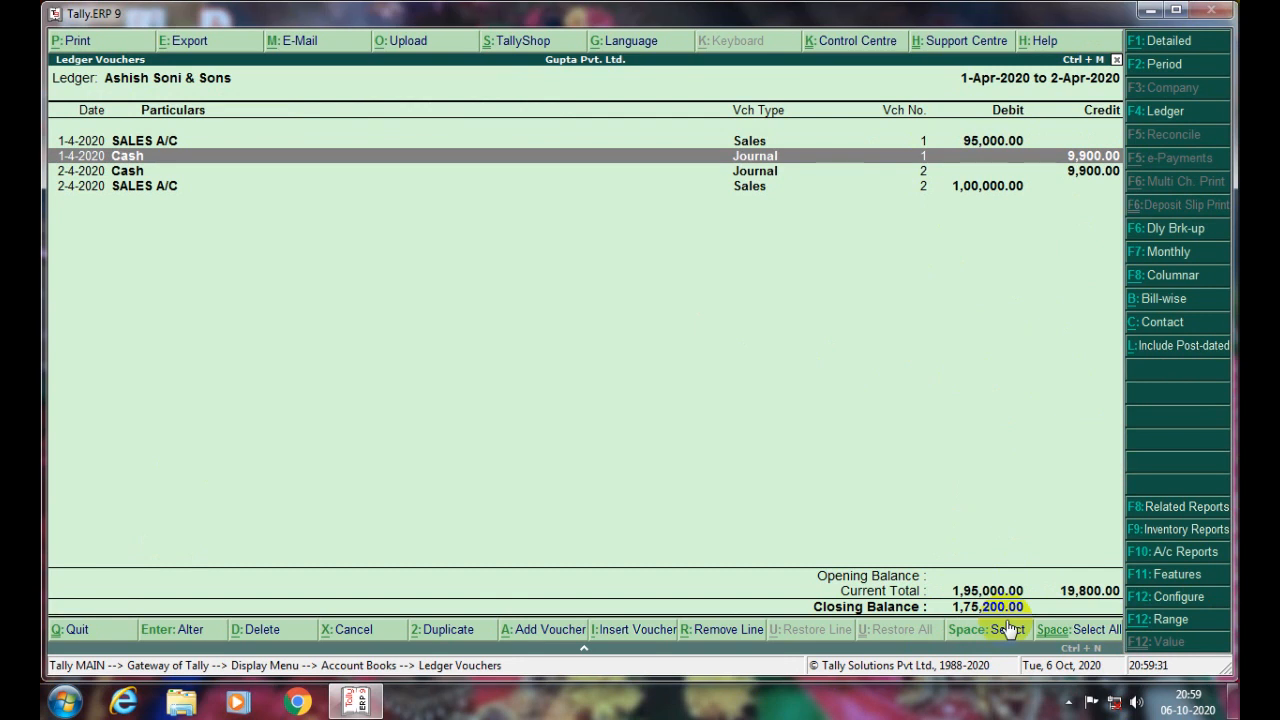
pyautogui.hotkey('alt', 'F1')
pyautogui.hotkey('alt', 'F1')
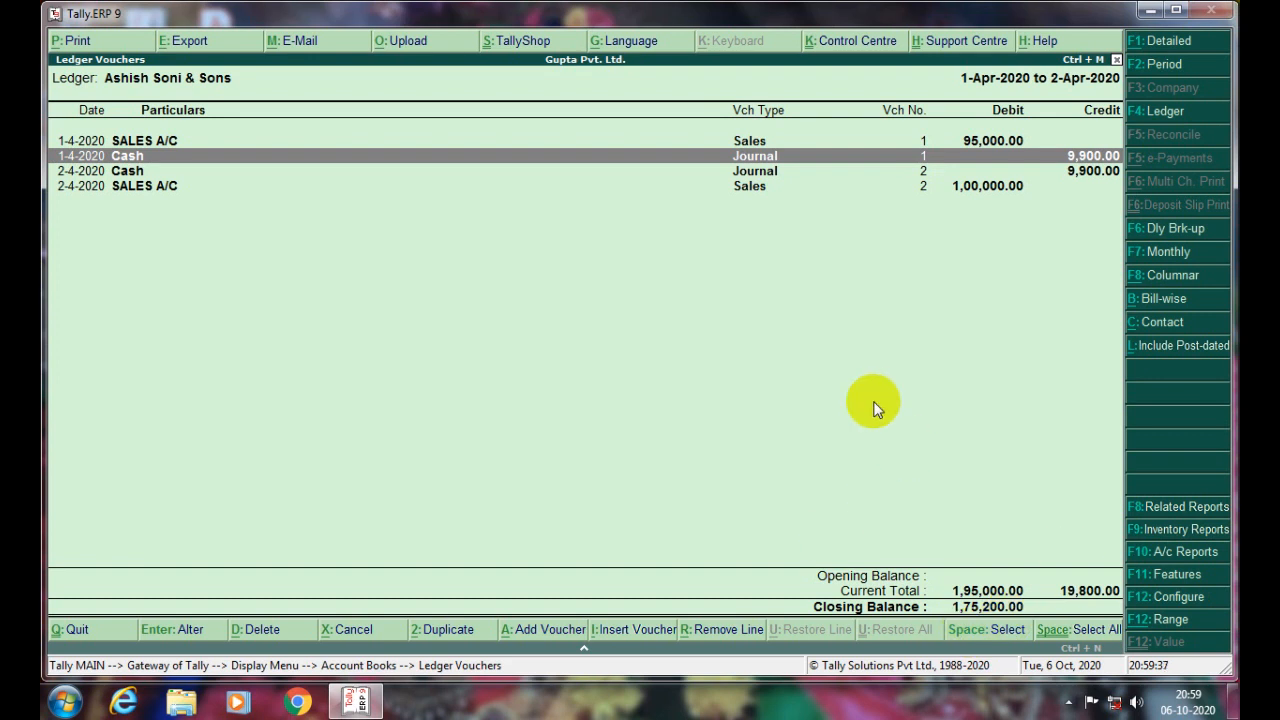
pyautogui.hotkey('alt', 'F1')
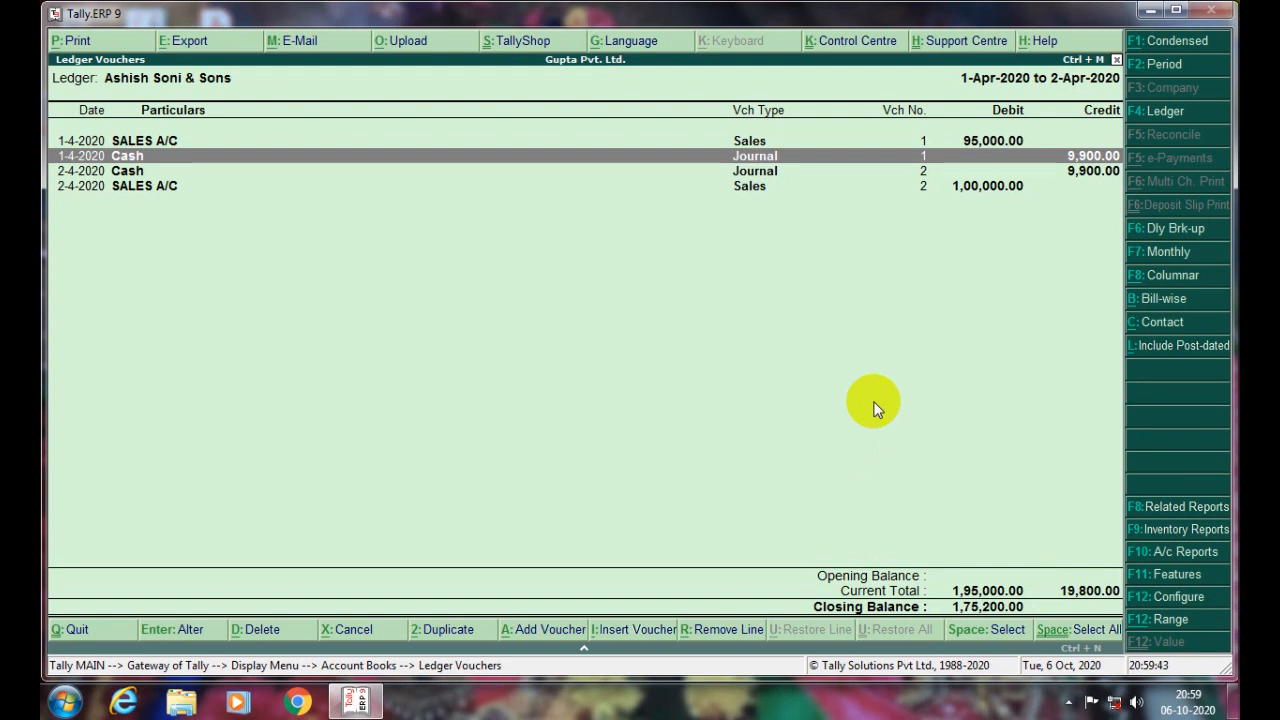
pyautogui.hotkey('alt', 'p')
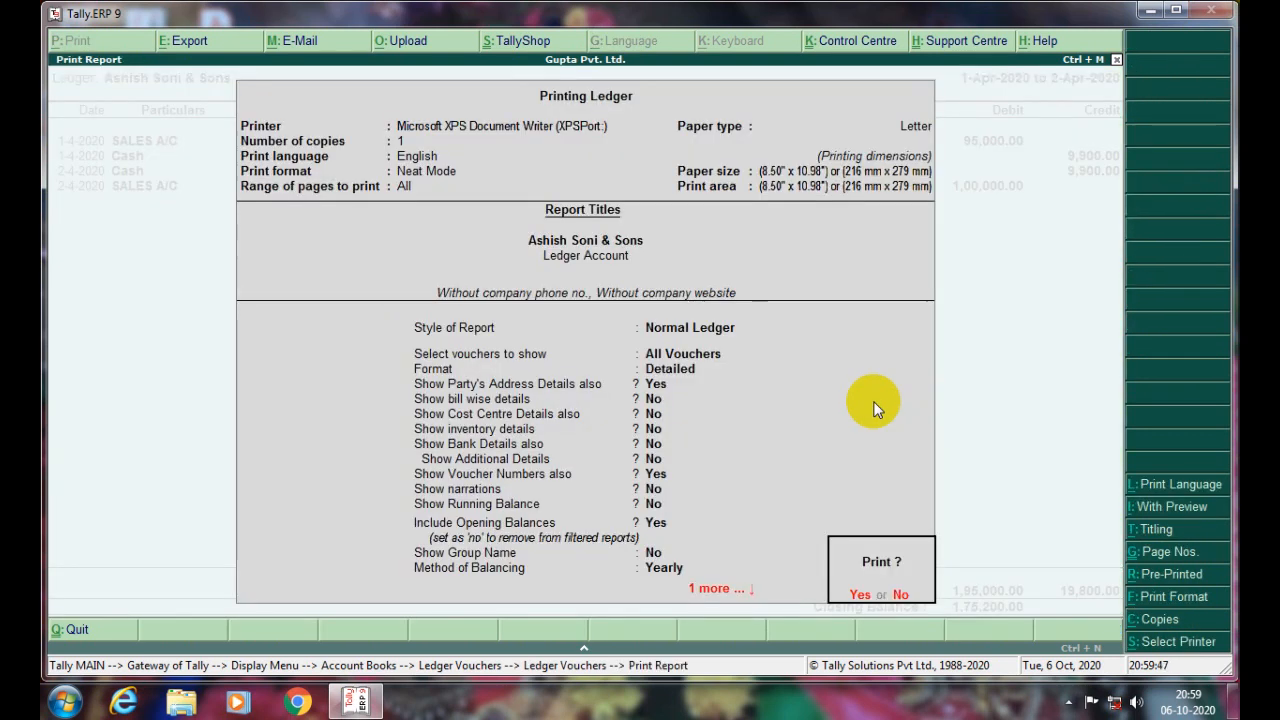
# - Set the printout to Normal Ledger style, all vouchers, in Neat Mode
pyautogui.press('n')
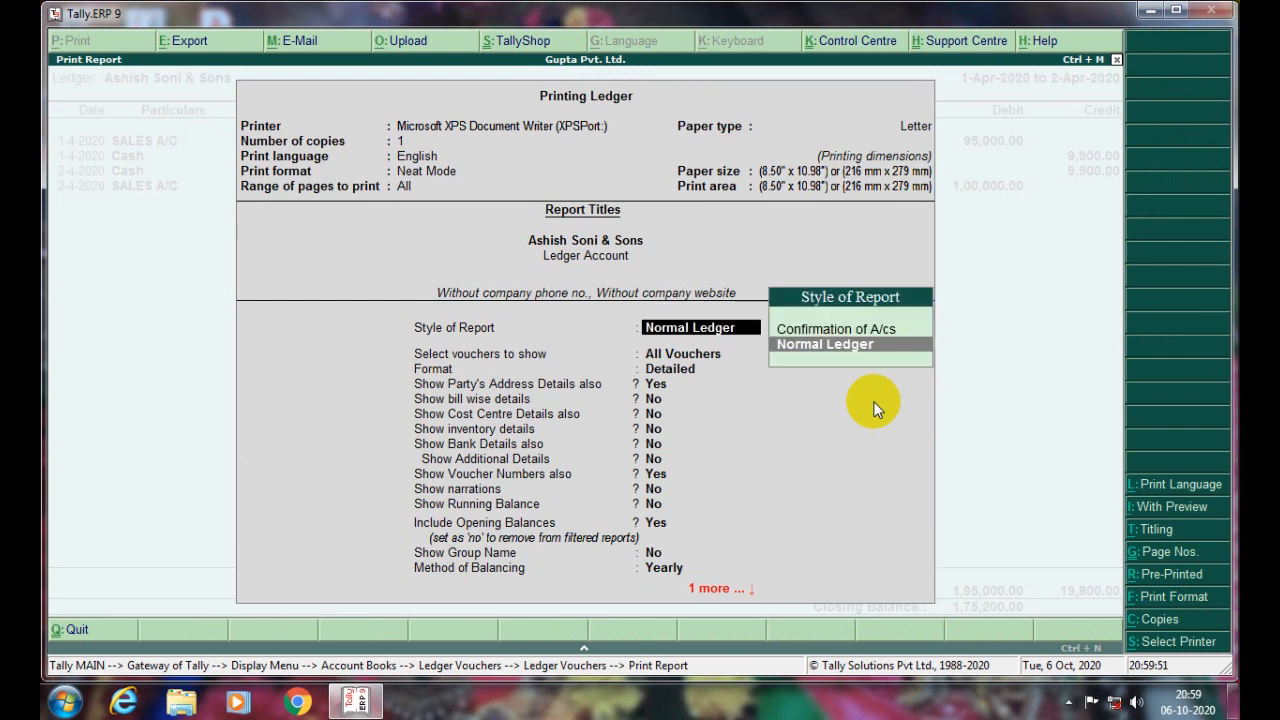
pyautogui.press('Up')
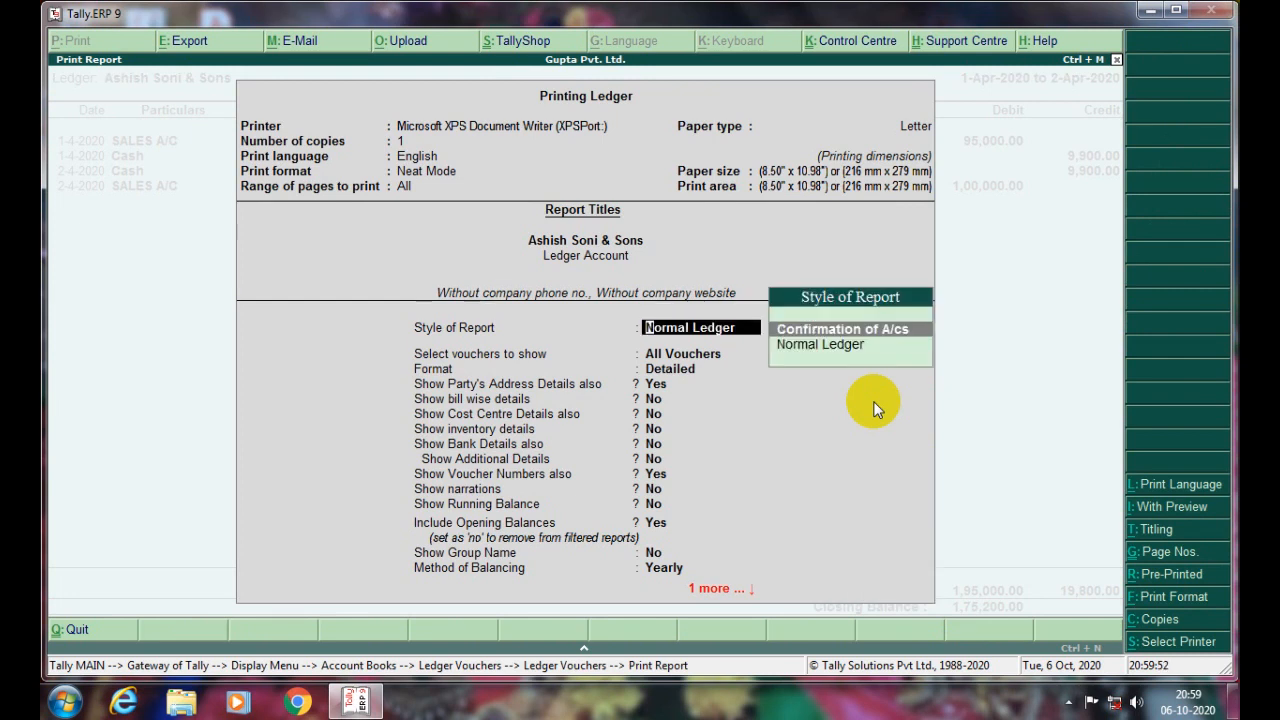
pyautogui.press('Down')
pyautogui.press('Return')
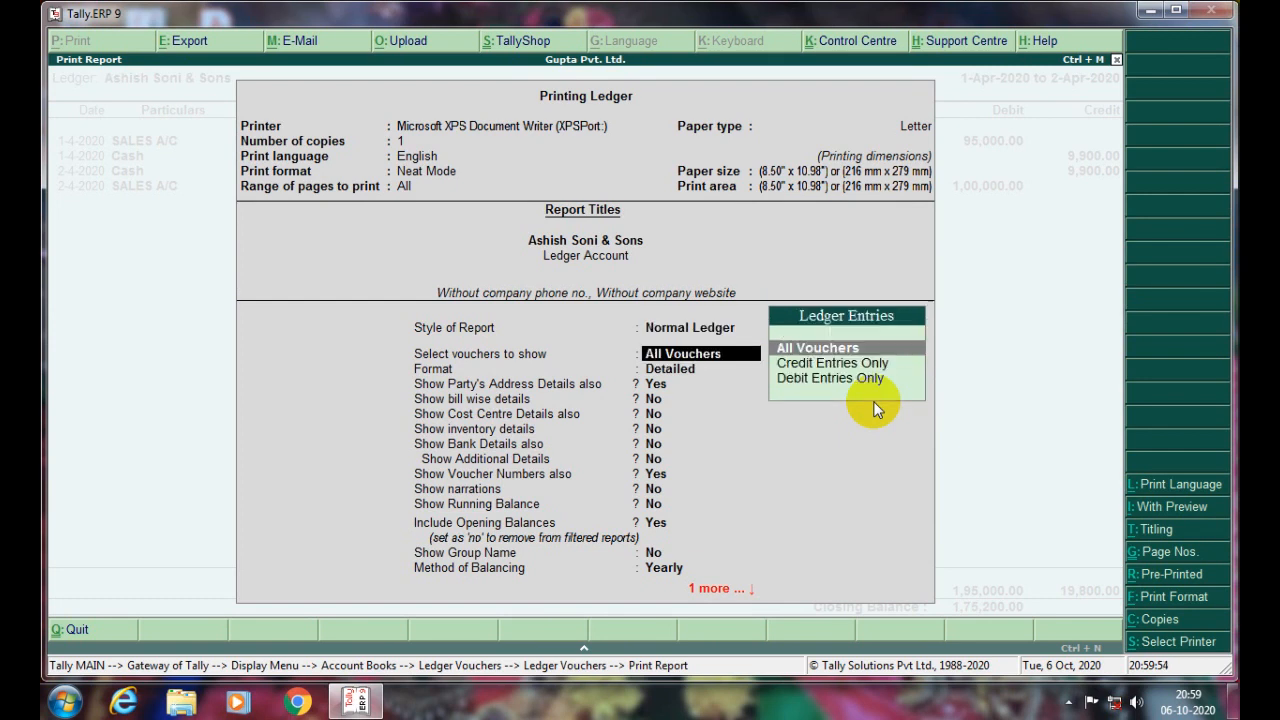
pyautogui.press('Return')
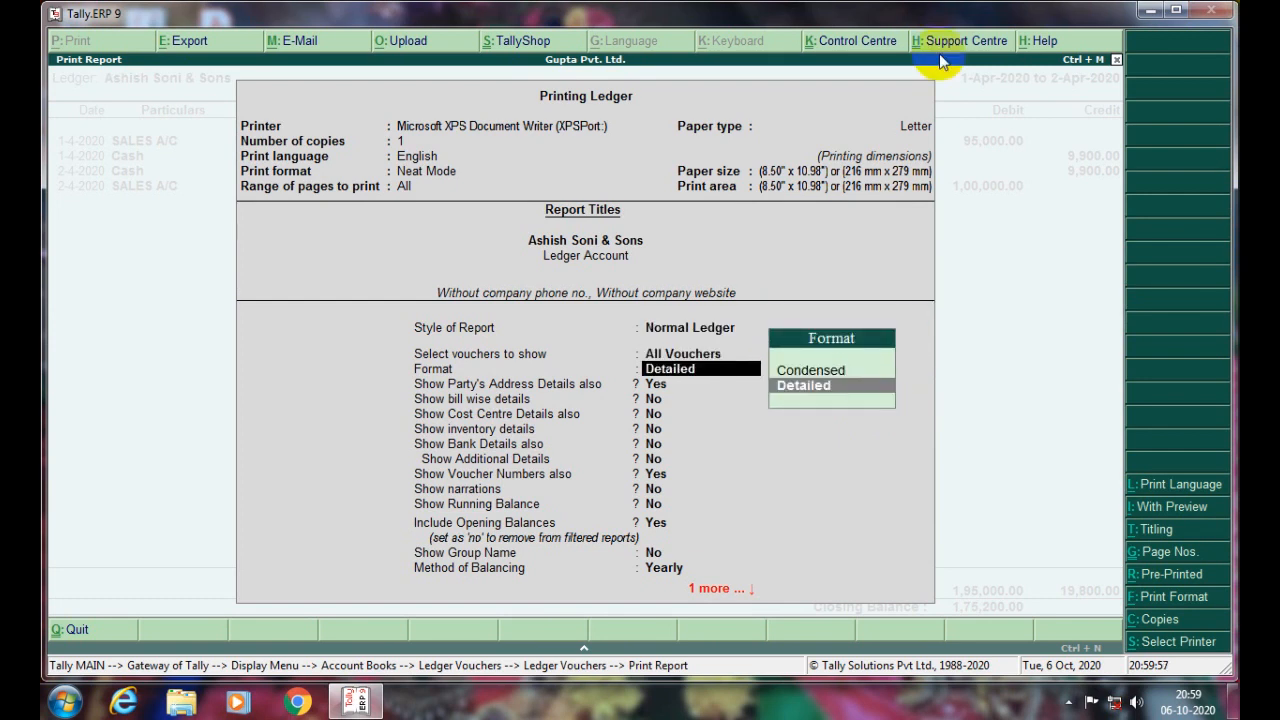
pyautogui.click(912, 128)
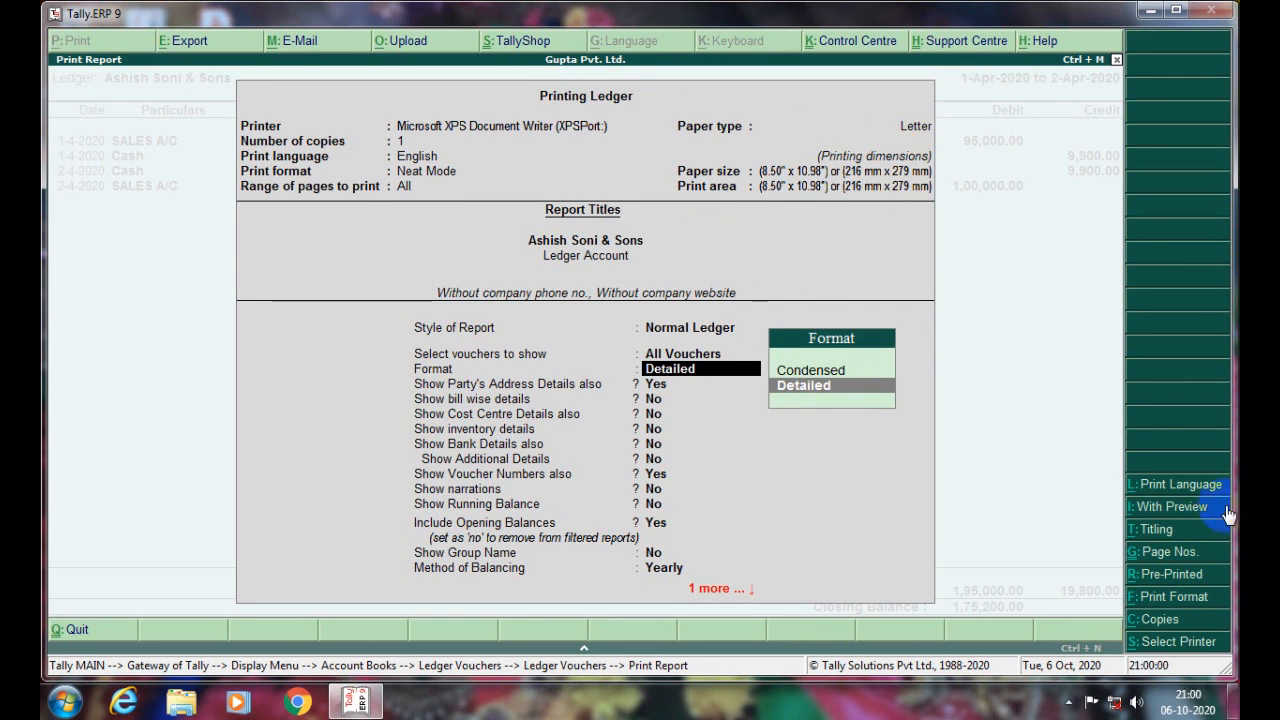
pyautogui.click(1190, 600)
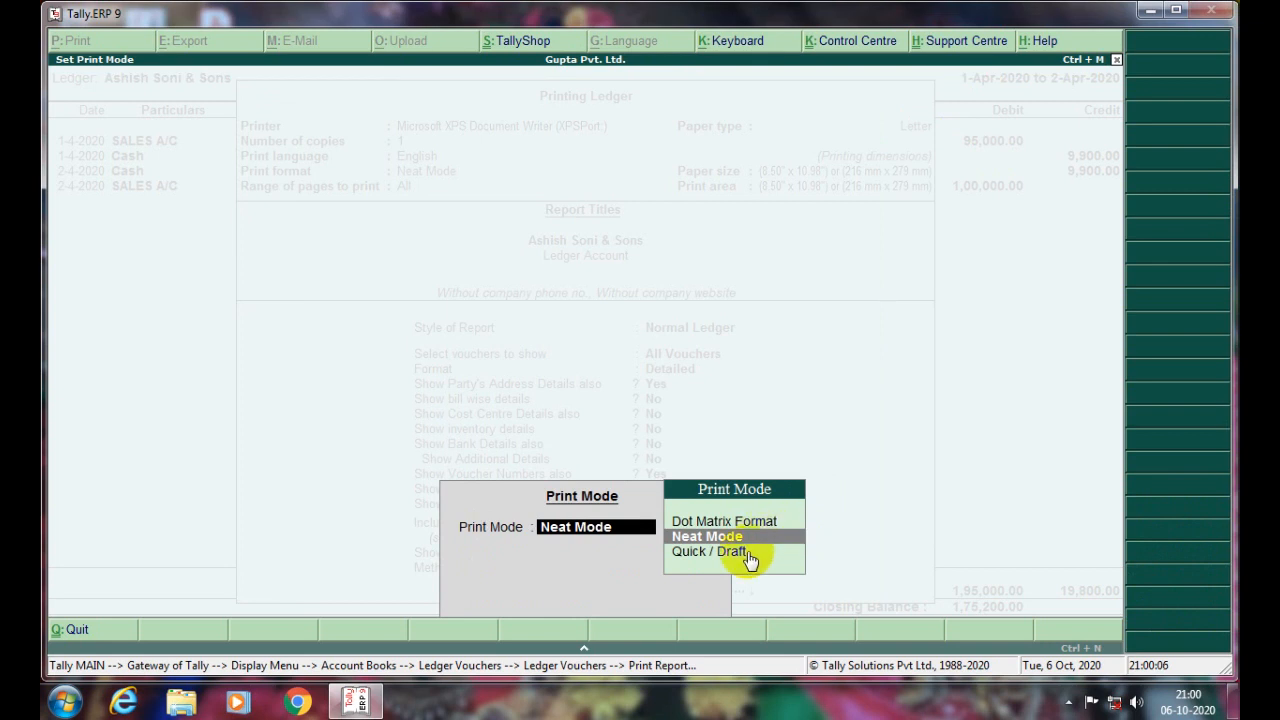
pyautogui.press('Return')
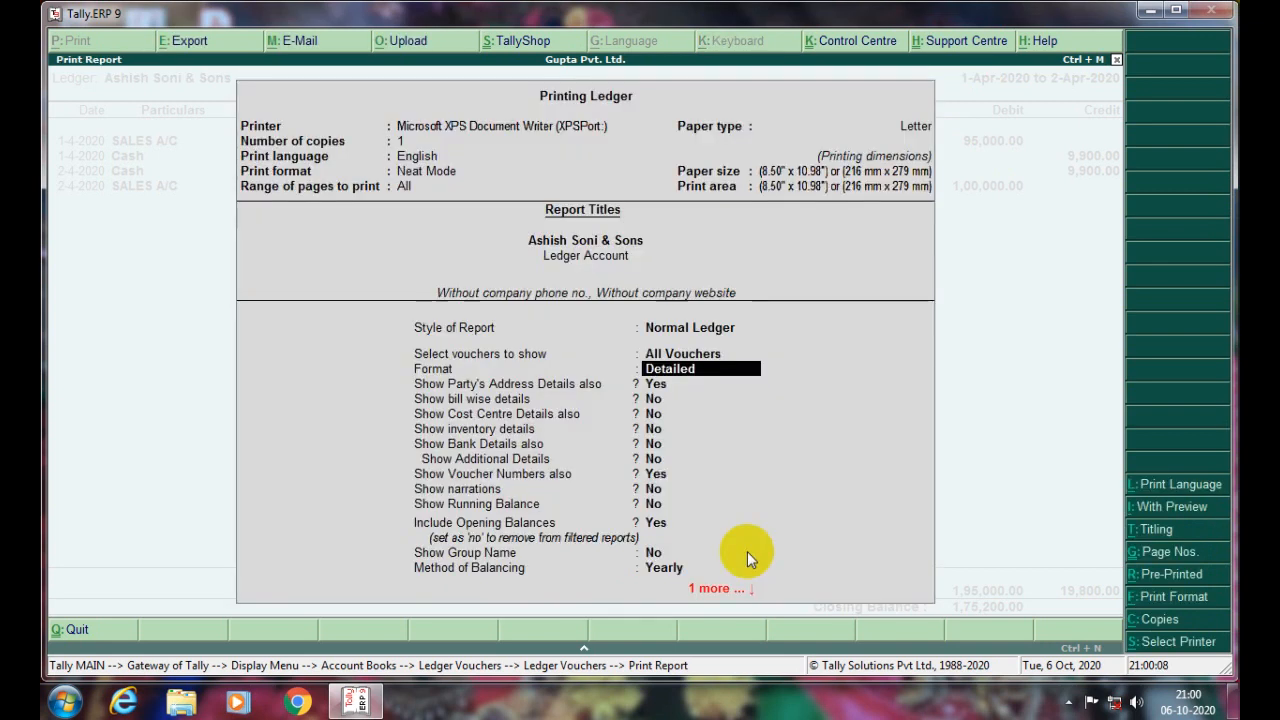
pyautogui.press('Down')
pyautogui.press('Down')
pyautogui.press('Down')
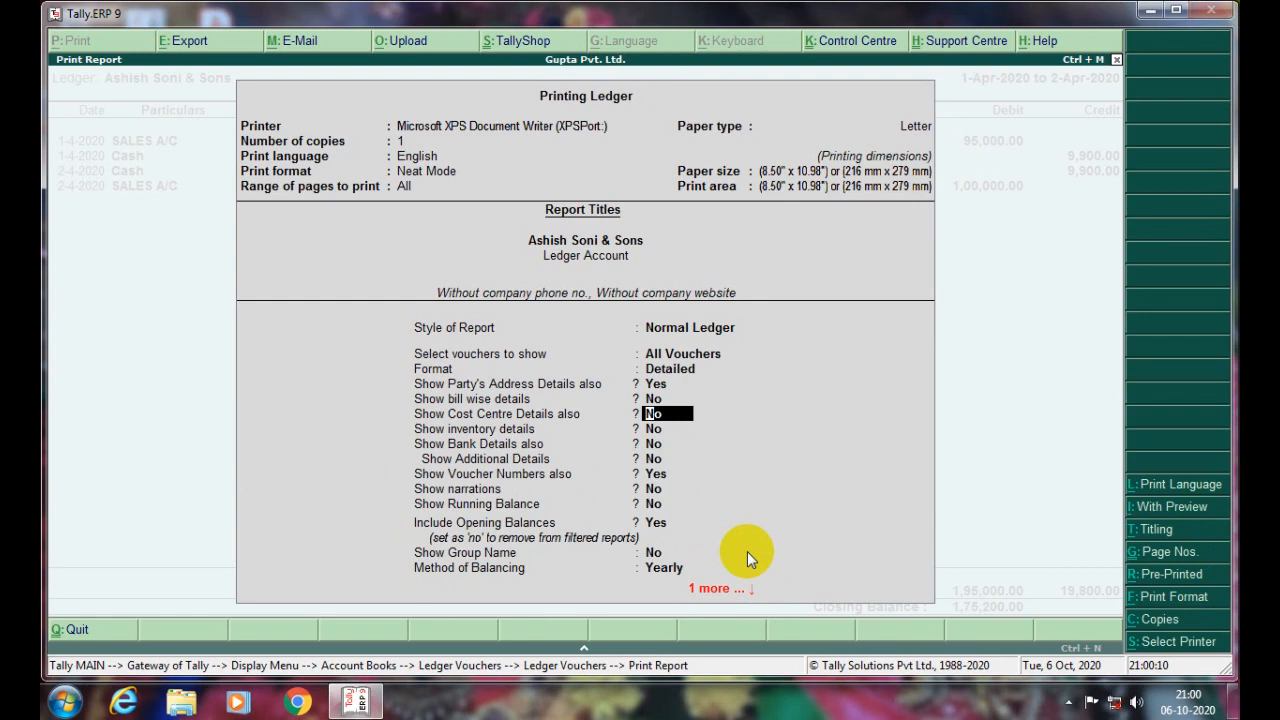
pyautogui.press('Up')
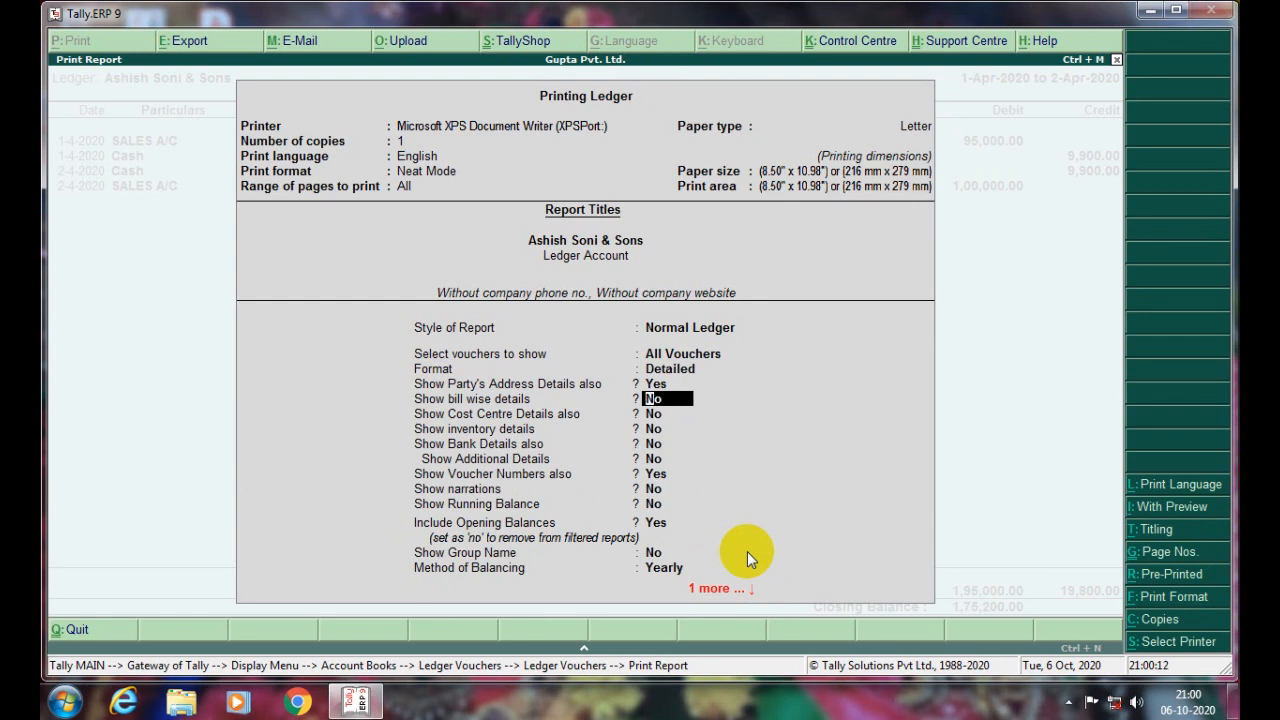
pyautogui.hotkey('ctrl', 'a')
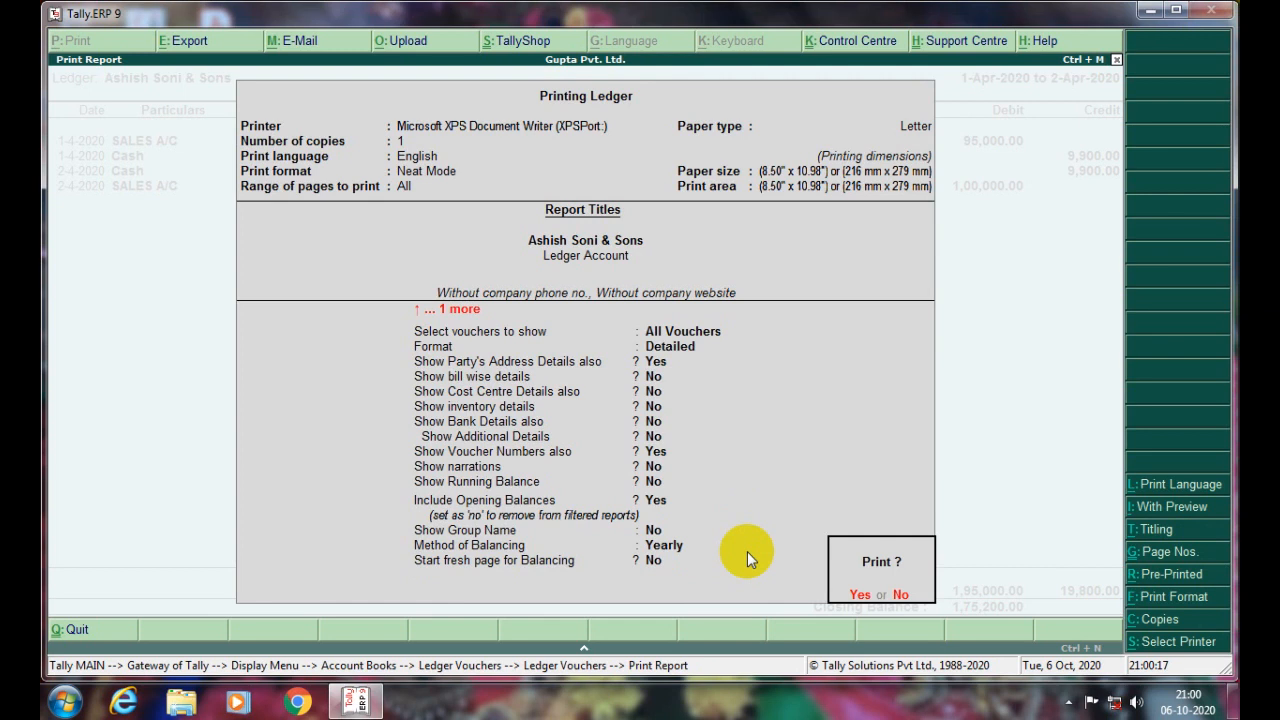
# - Turn on With Preview and confirm printing to generate the ledger preview
pyautogui.hotkey('alt', 'i')
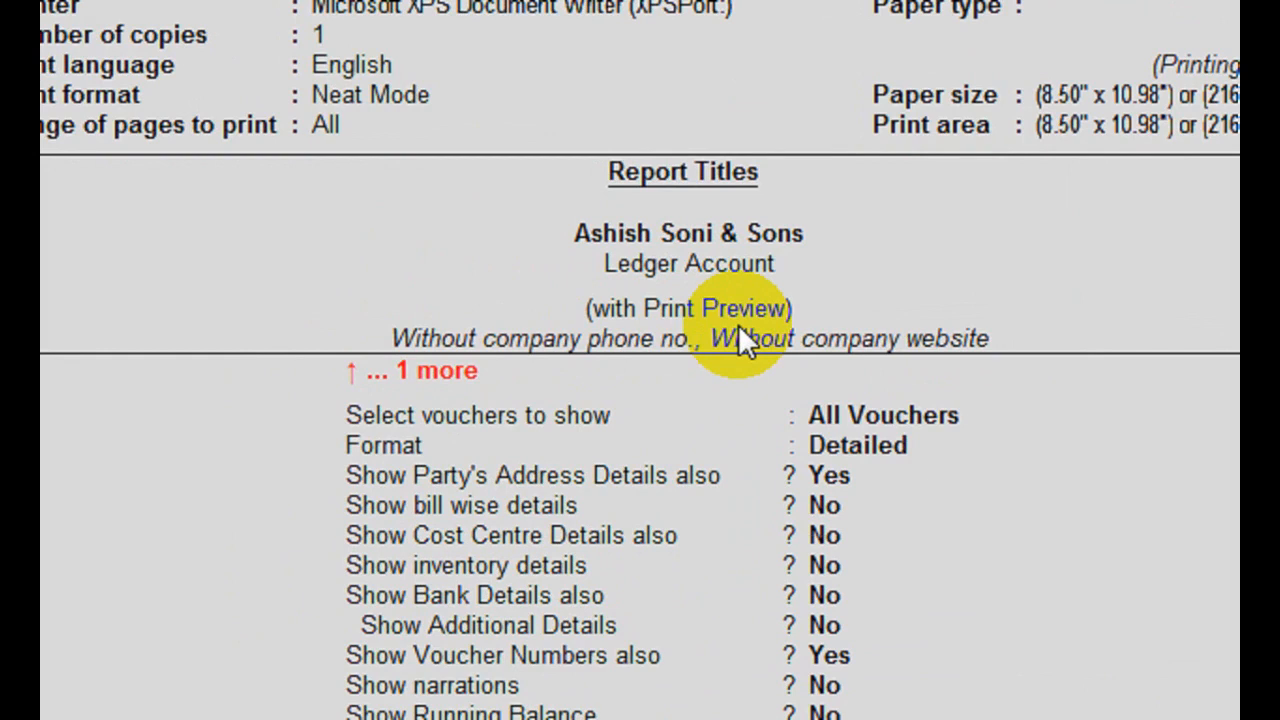
pyautogui.hotkey('alt', 'i')
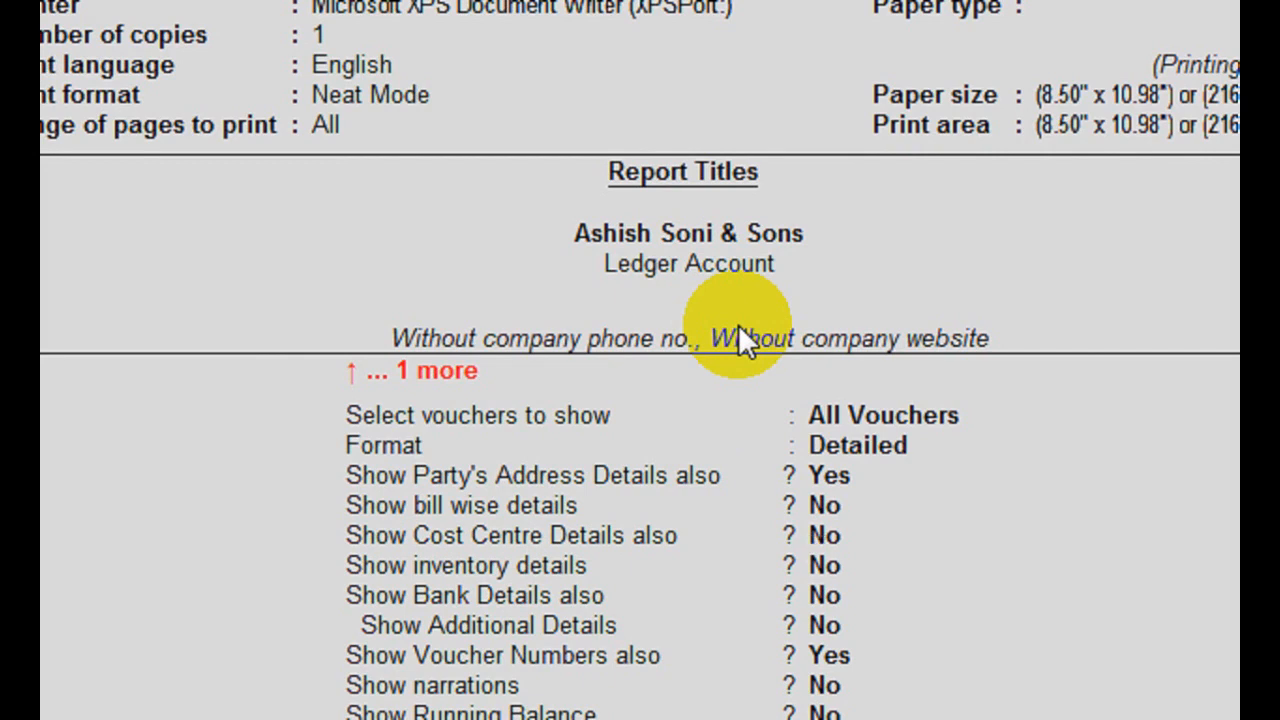
pyautogui.hotkey('alt', 'i')
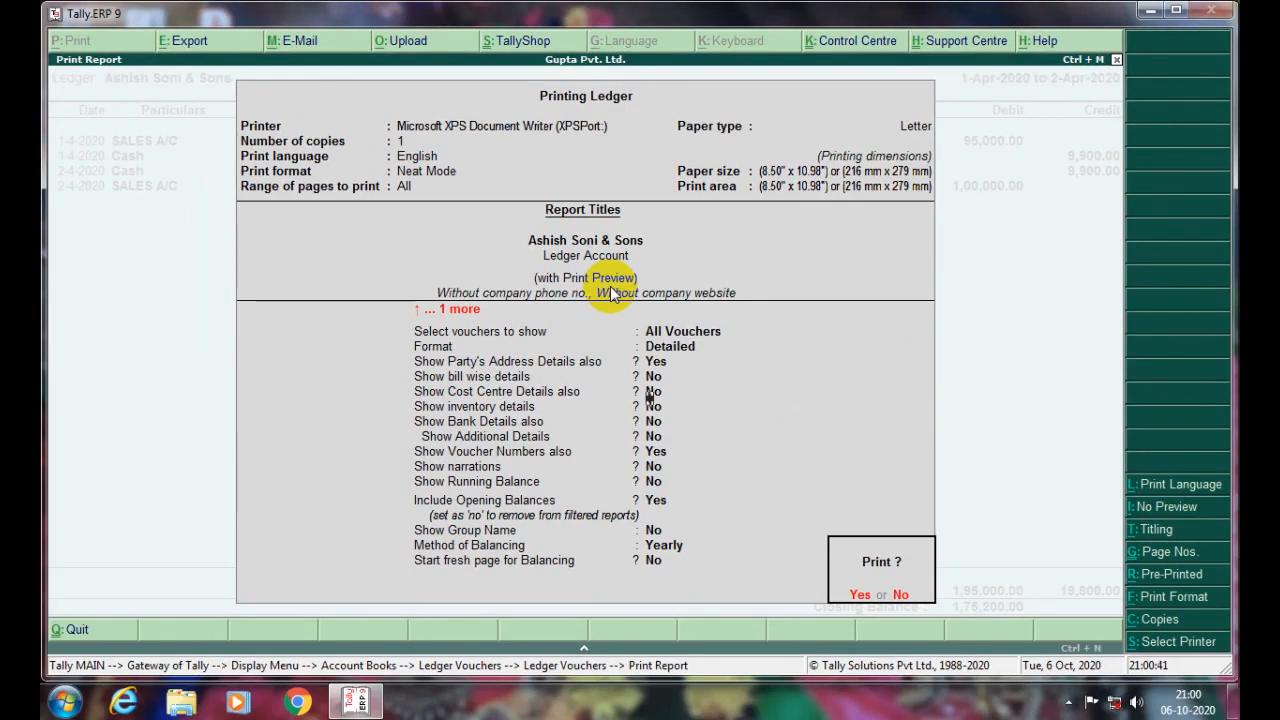
pyautogui.press('Return')
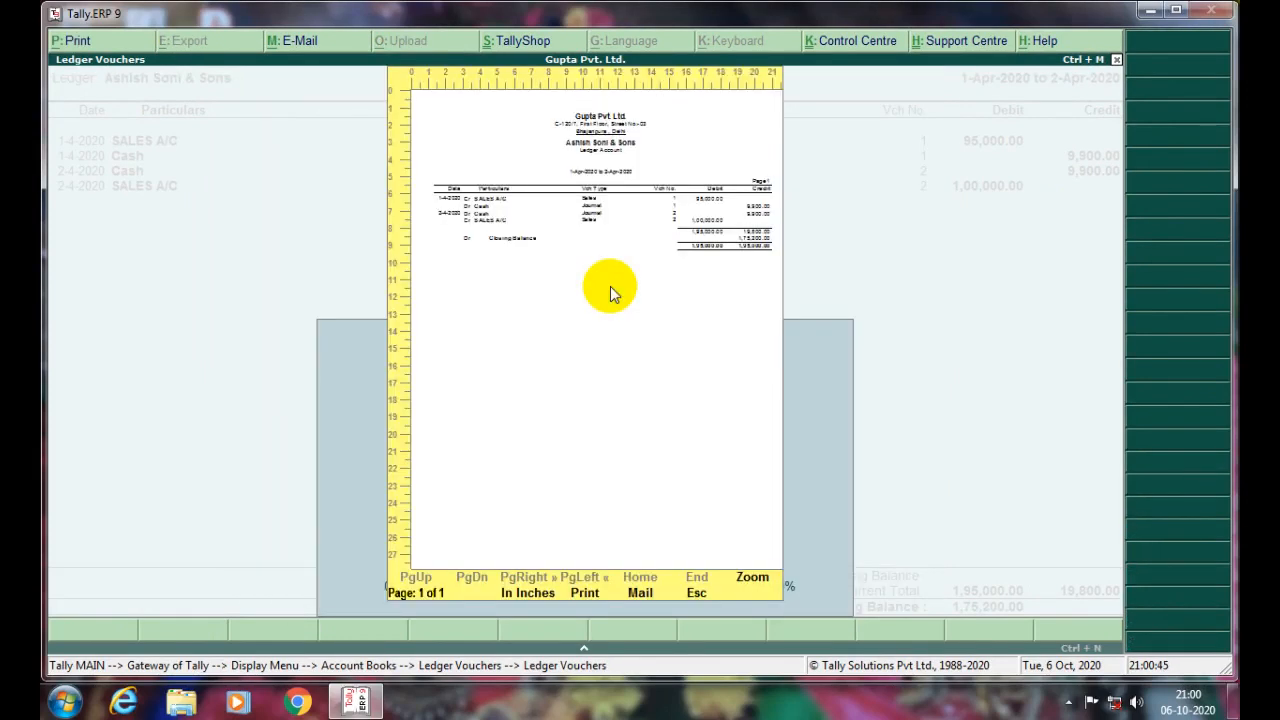
# - Zoom the ledger preview to full width, then close the preview back to Ledger Vouchers
pyautogui.hotkey('alt', 'z')
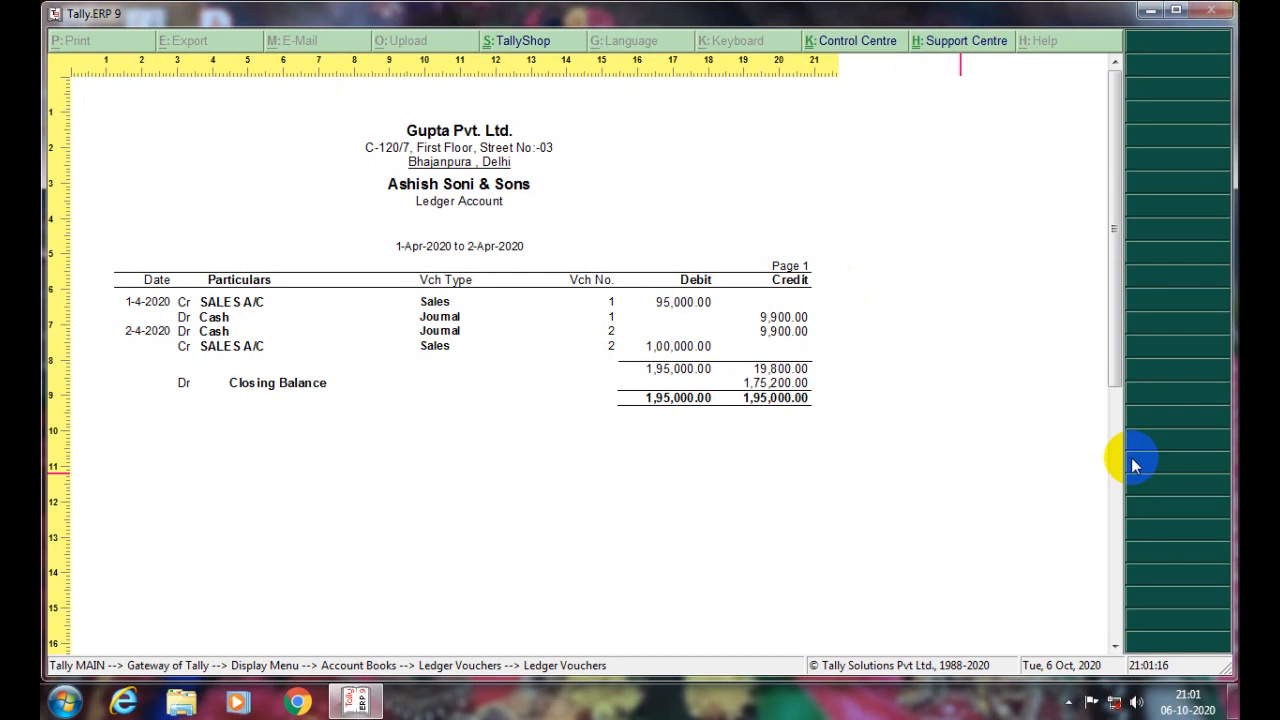
pyautogui.press('Escape')
pyautogui.press('Escape')
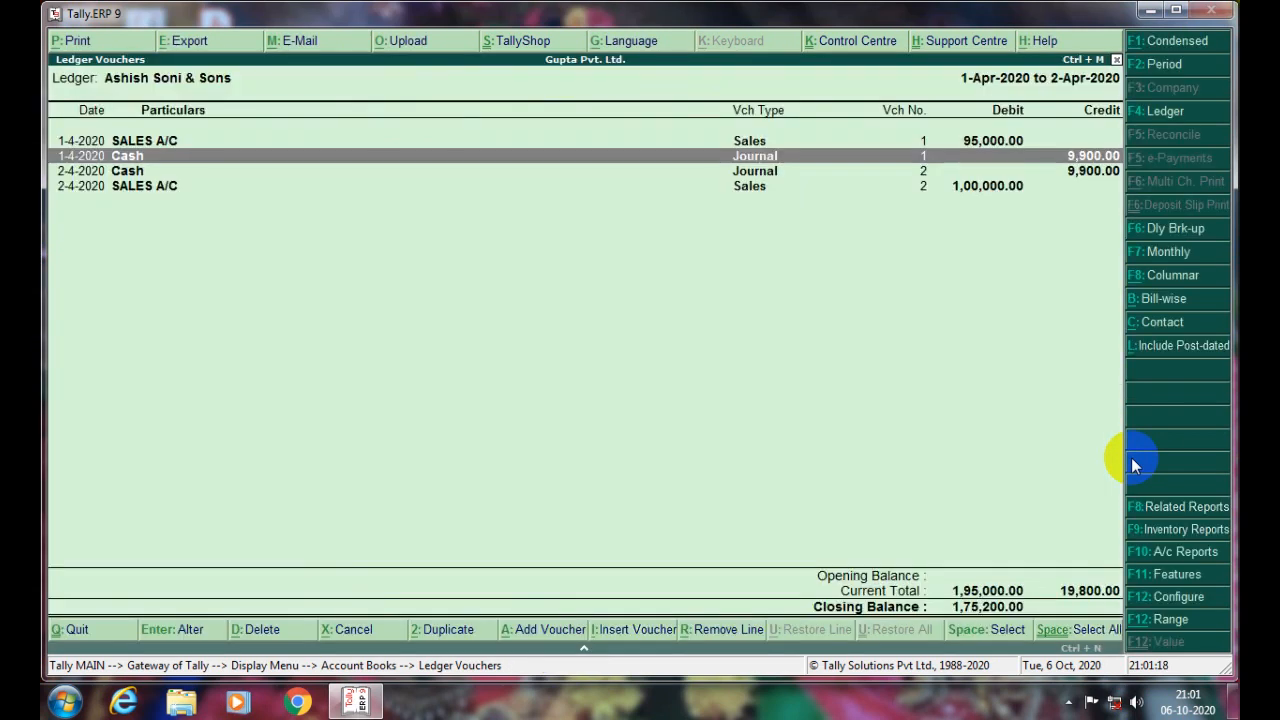
# - Leave the ledger report for the Gateway of Tally and open Accounting Vouchers
pyautogui.press('Escape')
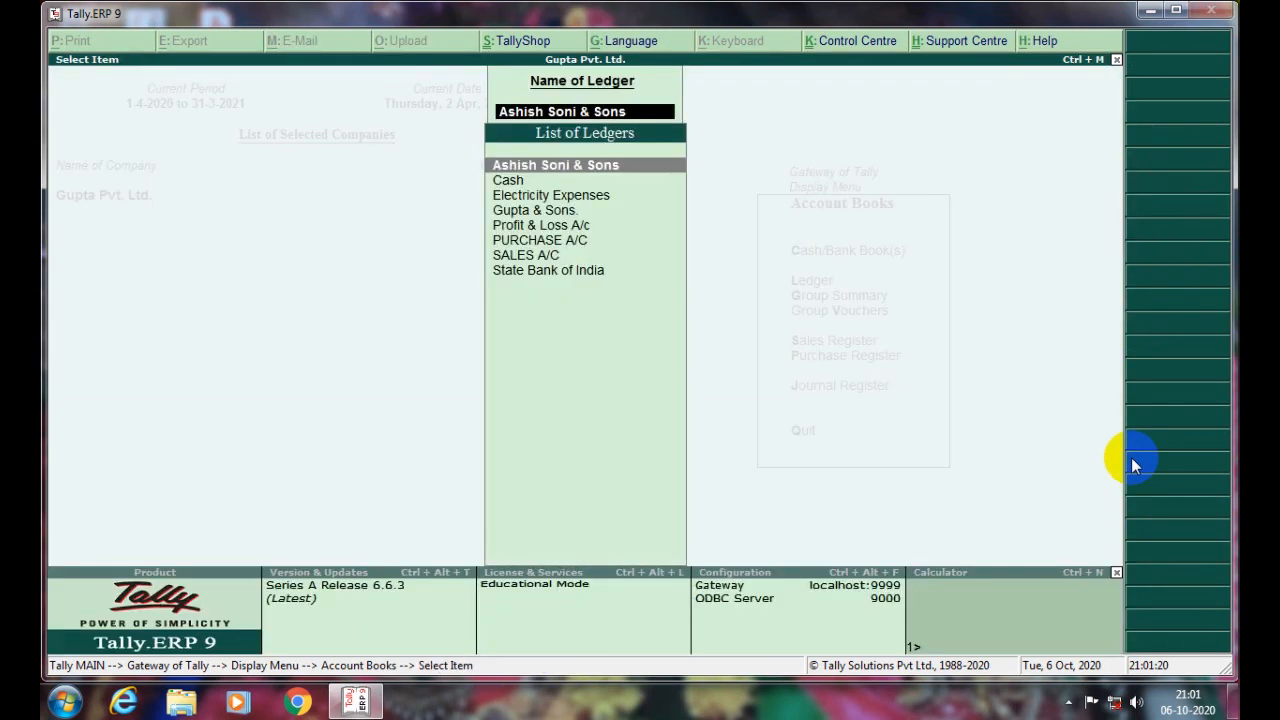
pyautogui.press('Escape')
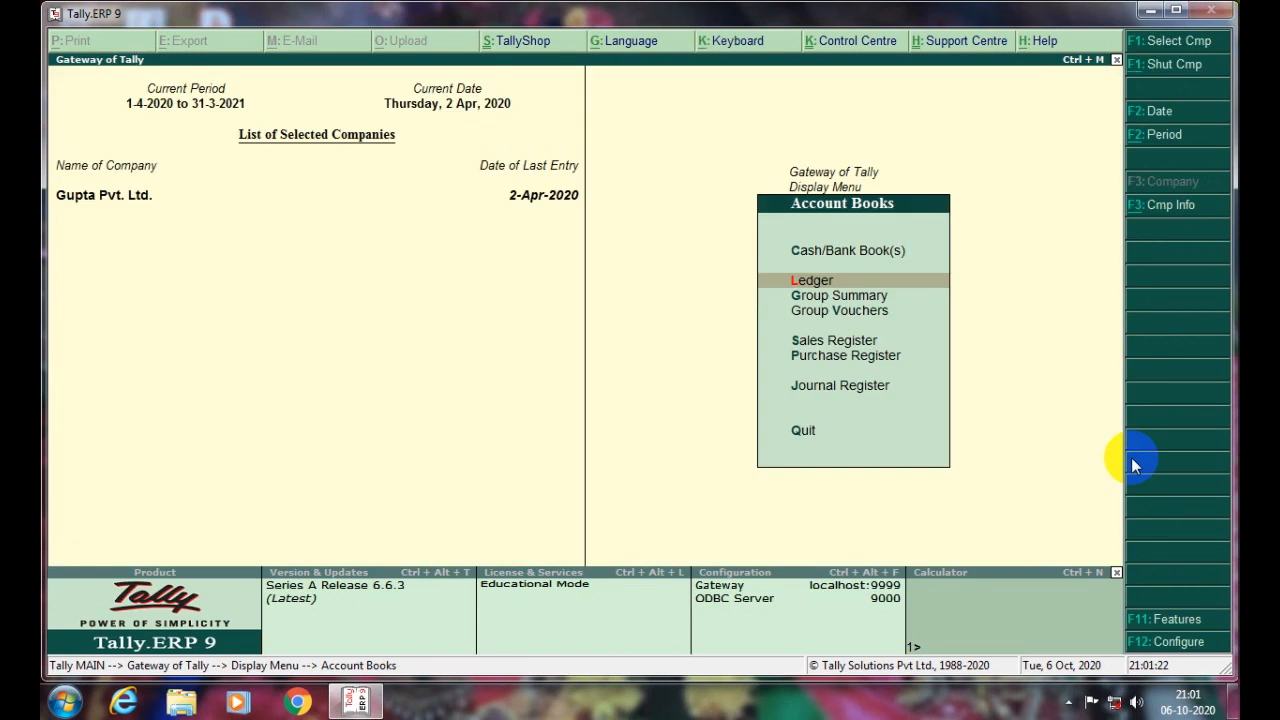
pyautogui.press('Escape')
pyautogui.press('Escape')
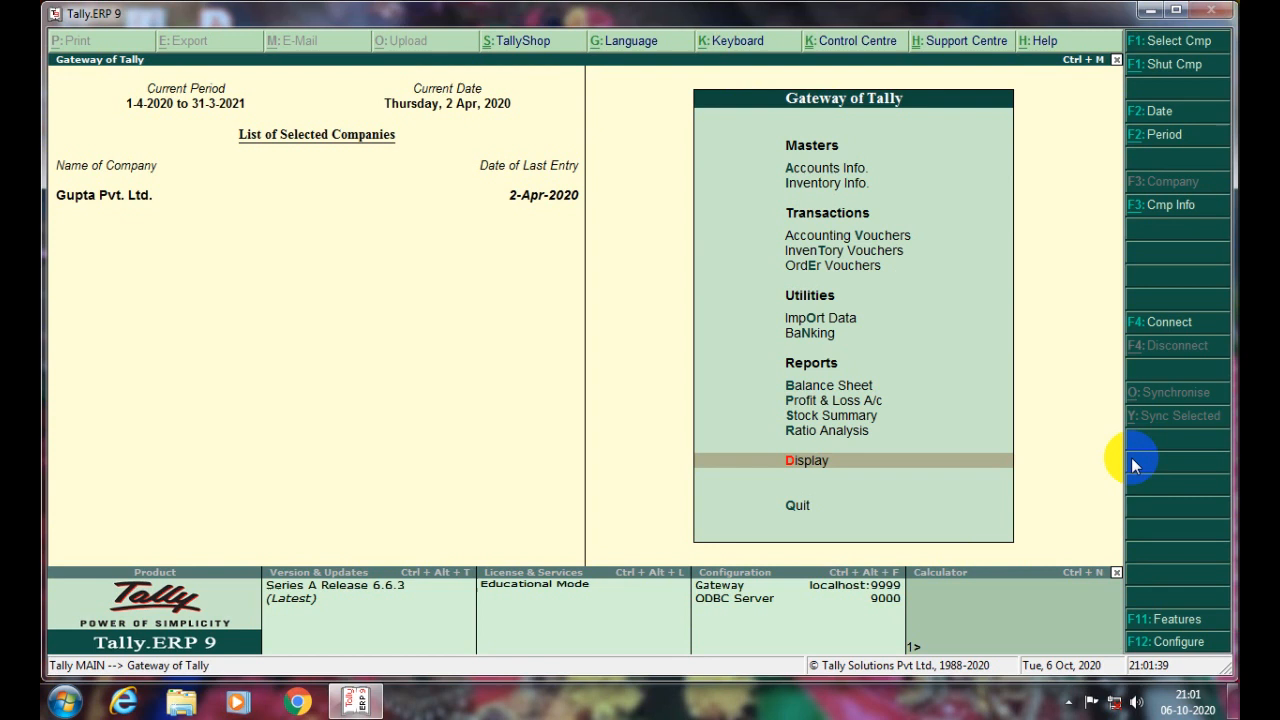
pyautogui.press('Up')
pyautogui.press('Up')
pyautogui.press('Up')
pyautogui.press('Up')
pyautogui.press('Up')
pyautogui.press('Up')
pyautogui.press('Up')
pyautogui.press('Up')
pyautogui.press('Up')
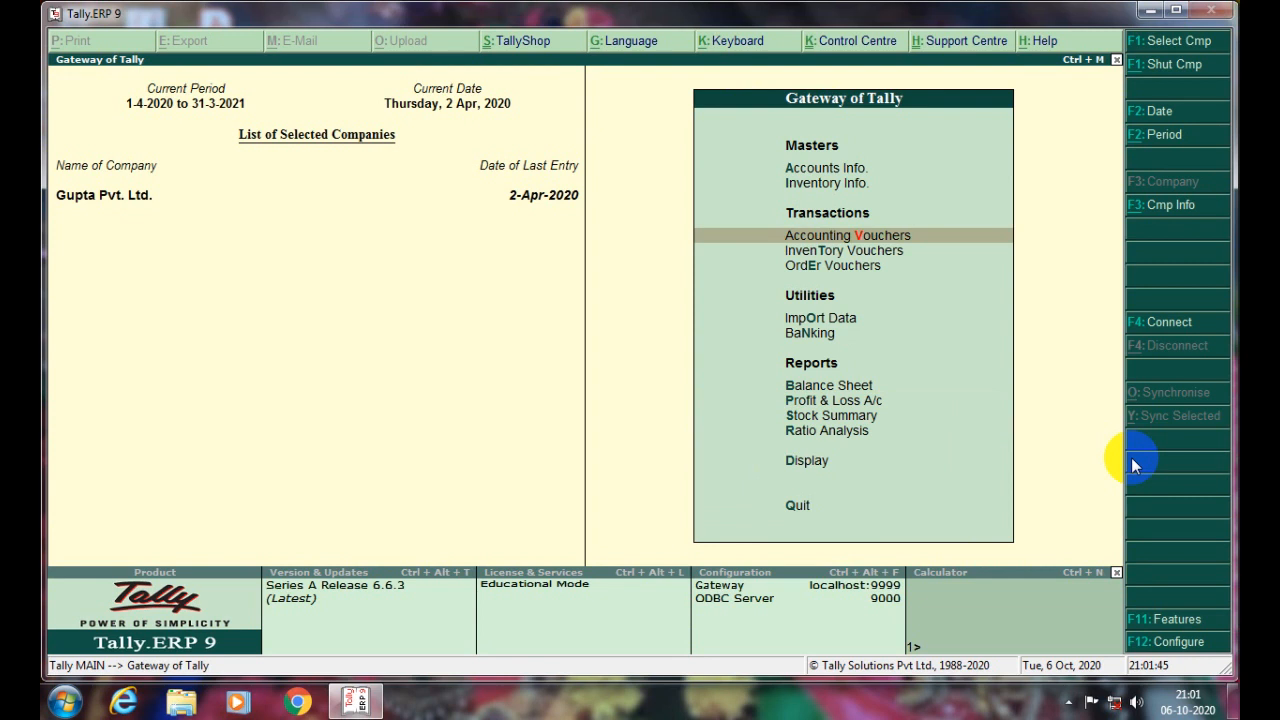
pyautogui.press('Return')
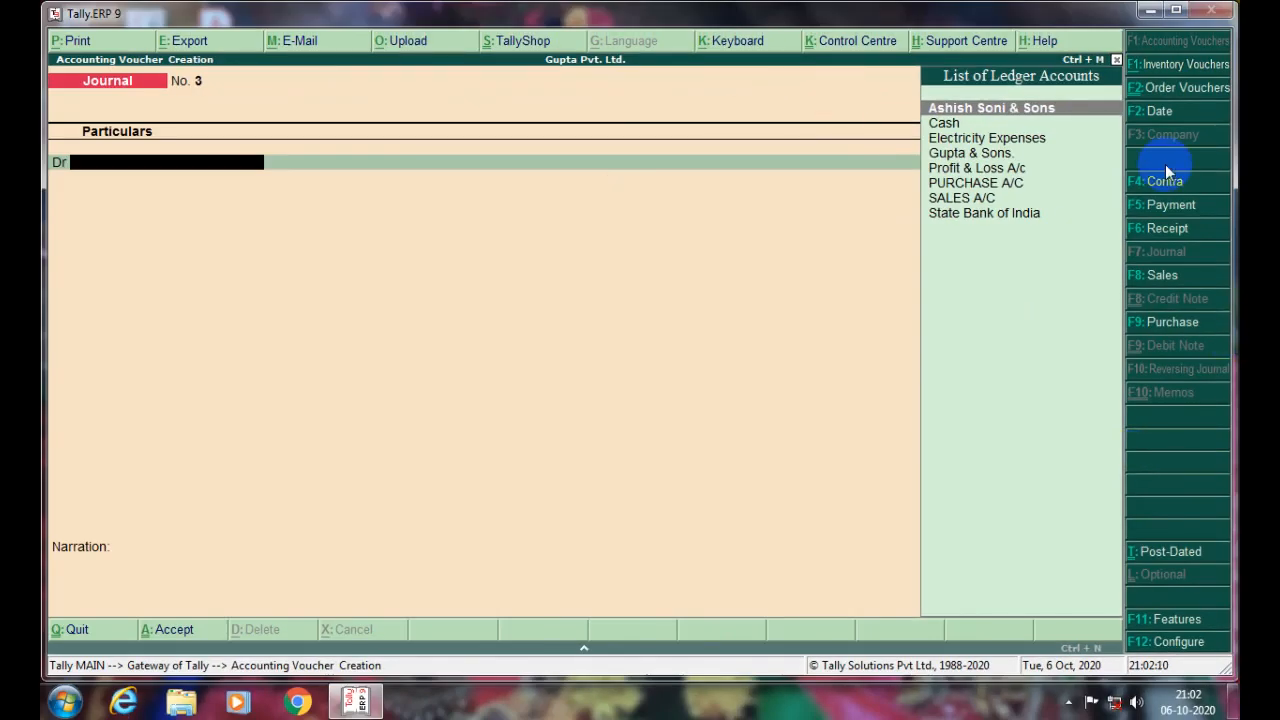
# - Switch the voucher type via Payment to Receipt, giving Receipt No. 1 dated 2-Apr-2020
pyautogui.click(1167, 205)
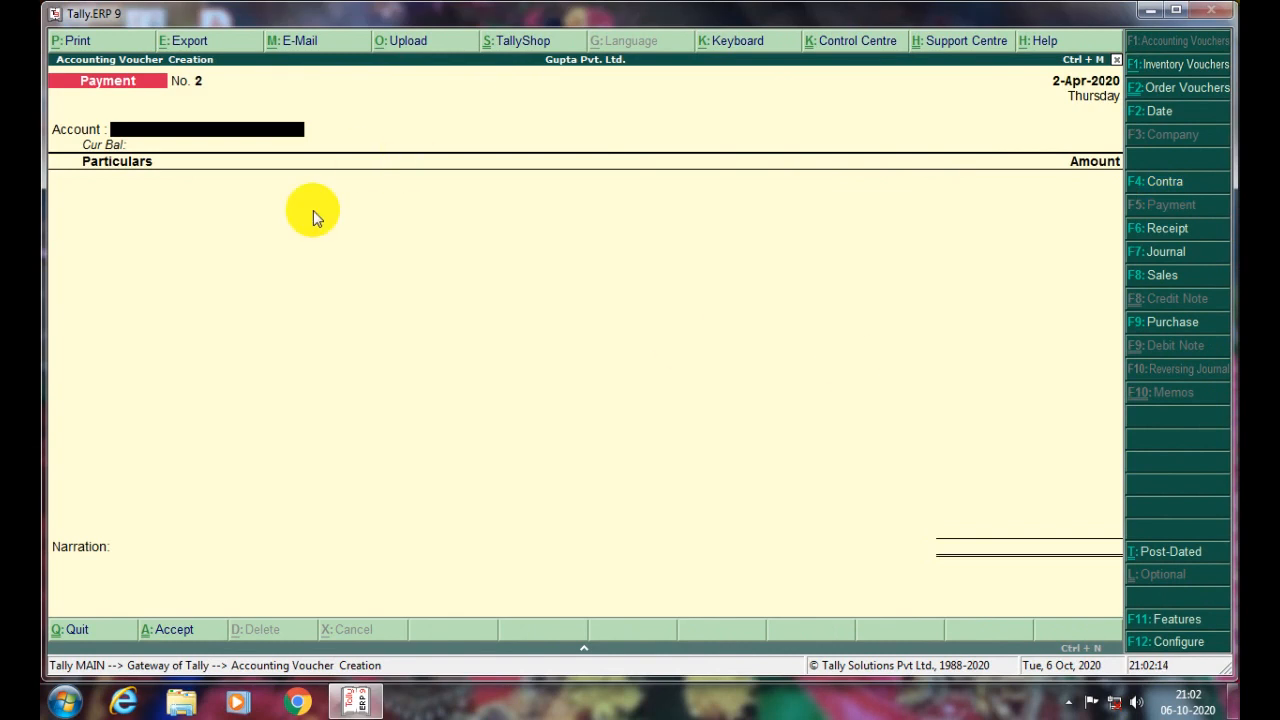
pyautogui.click(1160, 228)
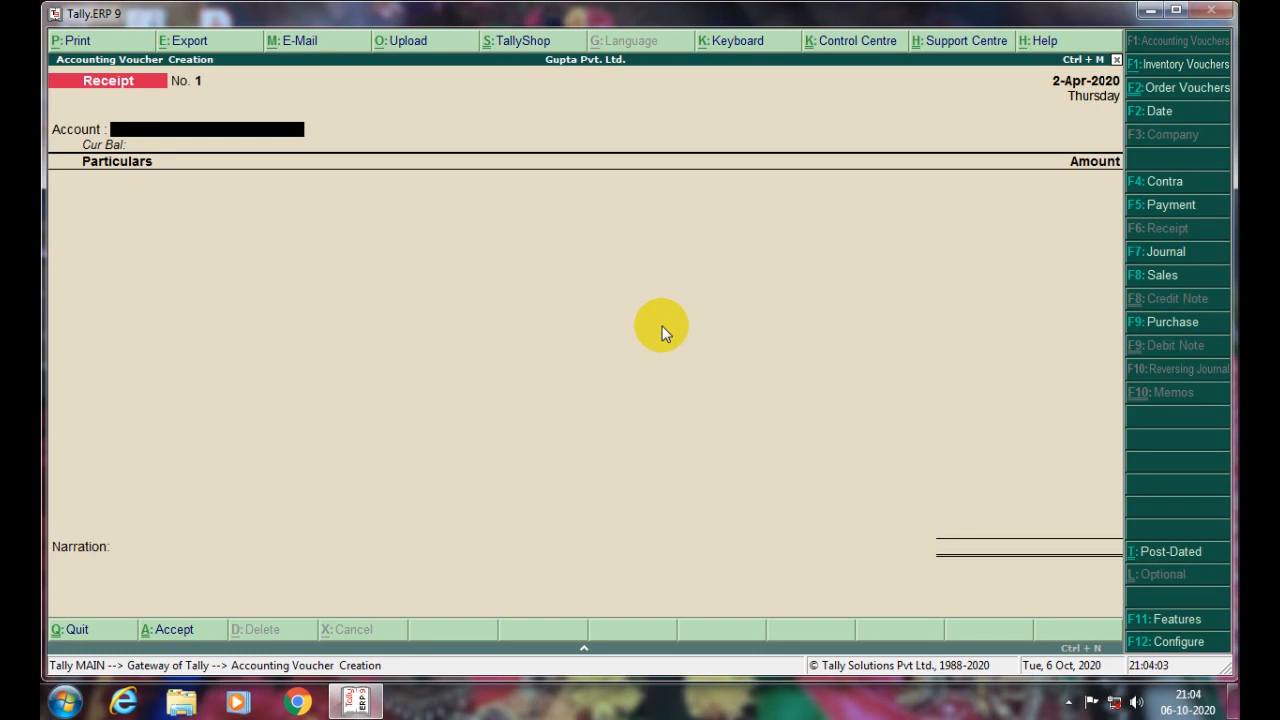
# - Receive 1,75,200 in Cash from Ashish Soni & Sons against bills 1 and 2, and save
pyautogui.write('ca')
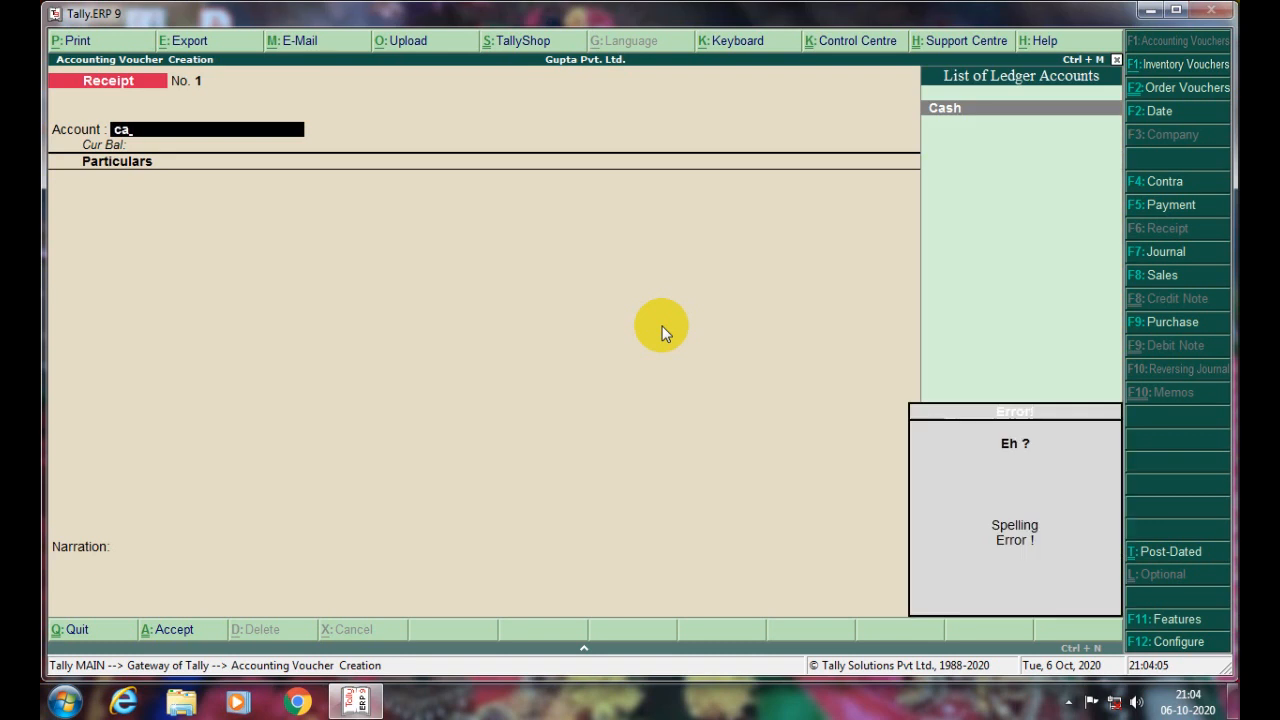
pyautogui.press('Return')
pyautogui.write('A')
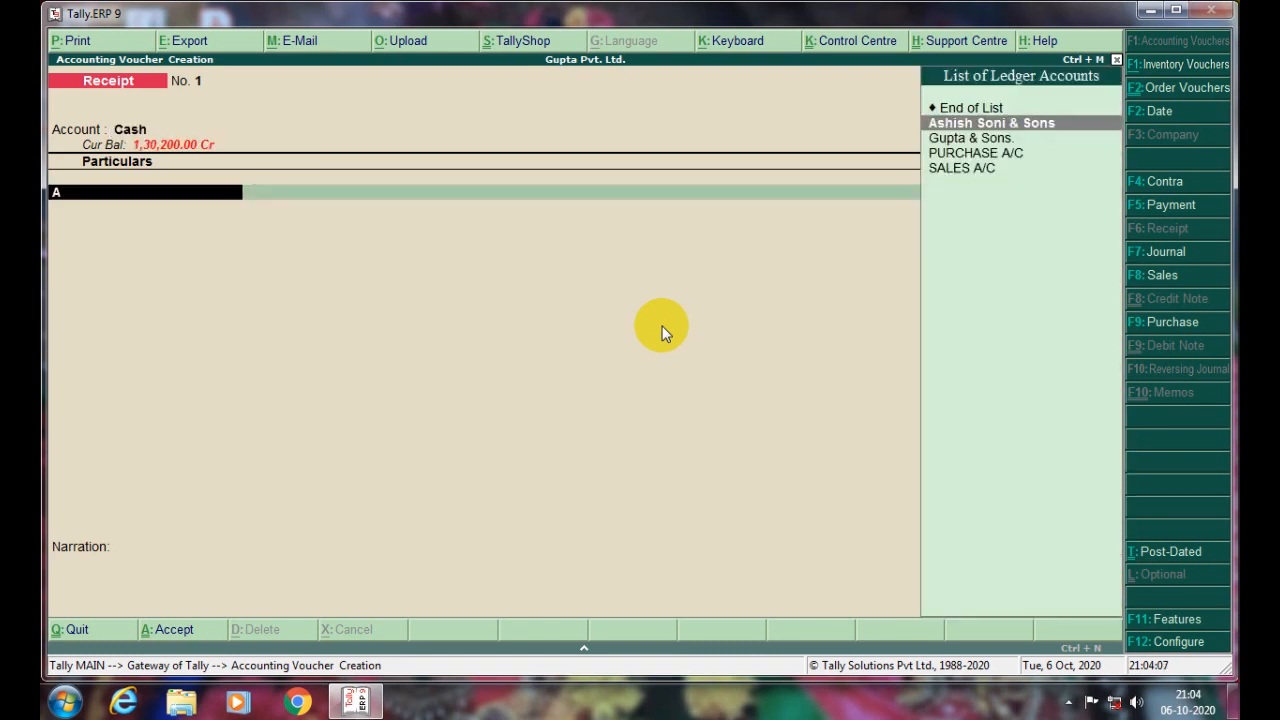
pyautogui.press('Return')
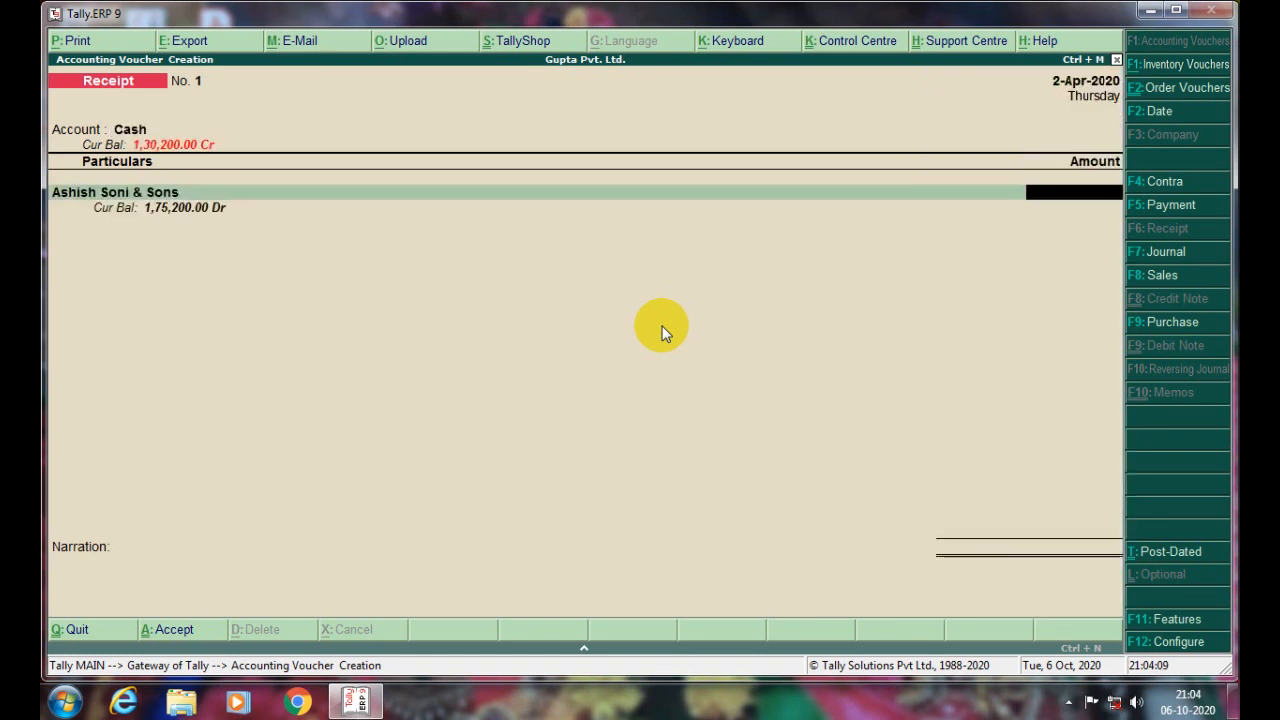
pyautogui.write('175200')
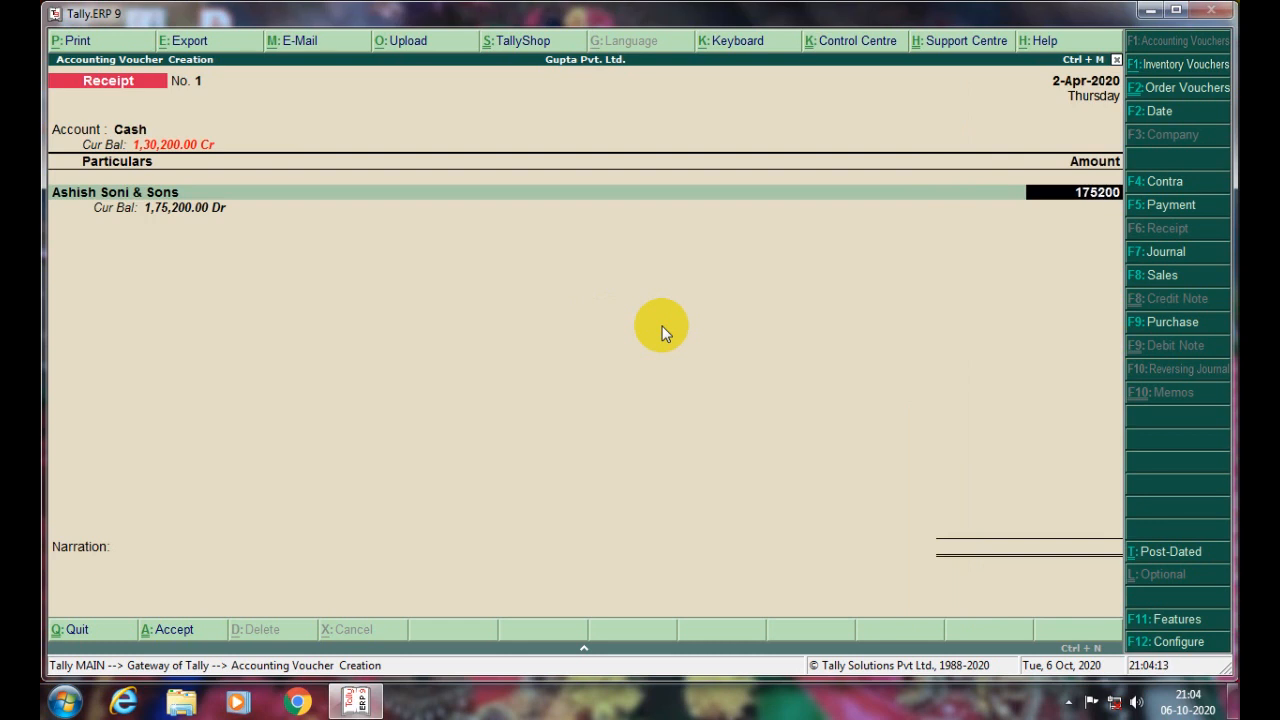
pyautogui.press('Return')
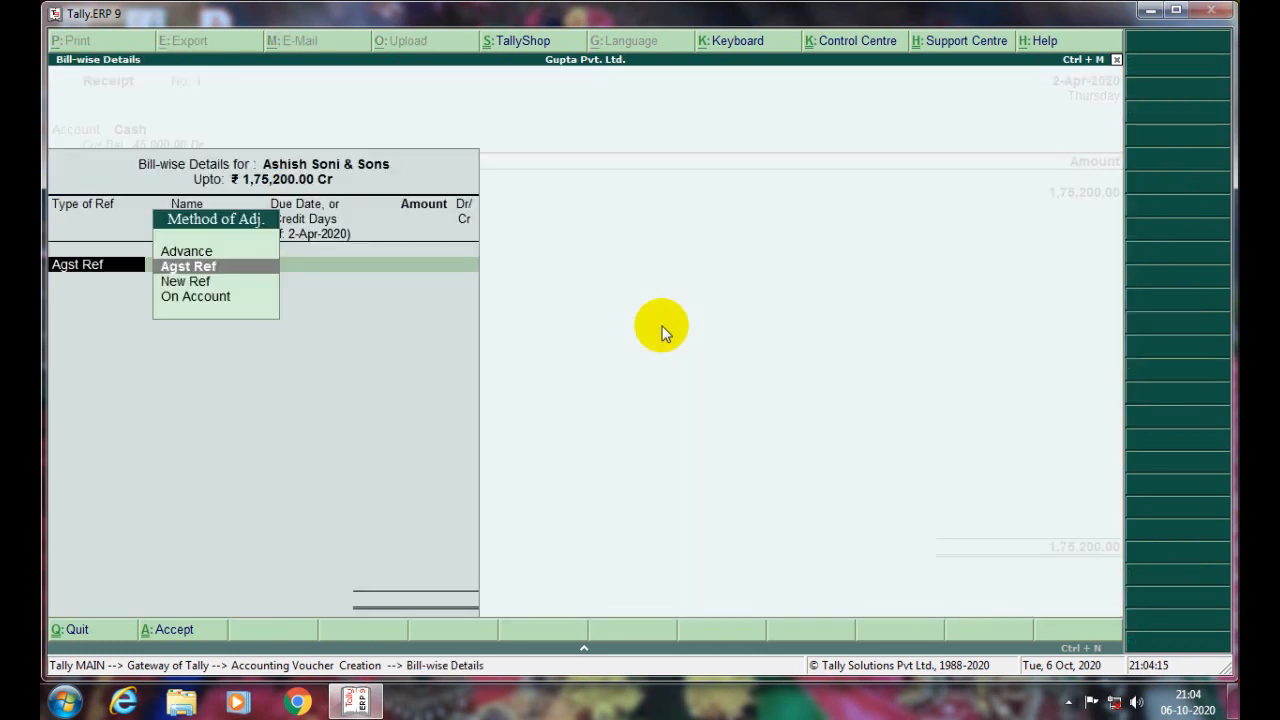
pyautogui.press('Return')
pyautogui.press('Return')
pyautogui.press('Return')
pyautogui.press('Return')
pyautogui.press('Return')
pyautogui.press('Return')
pyautogui.press('Return')
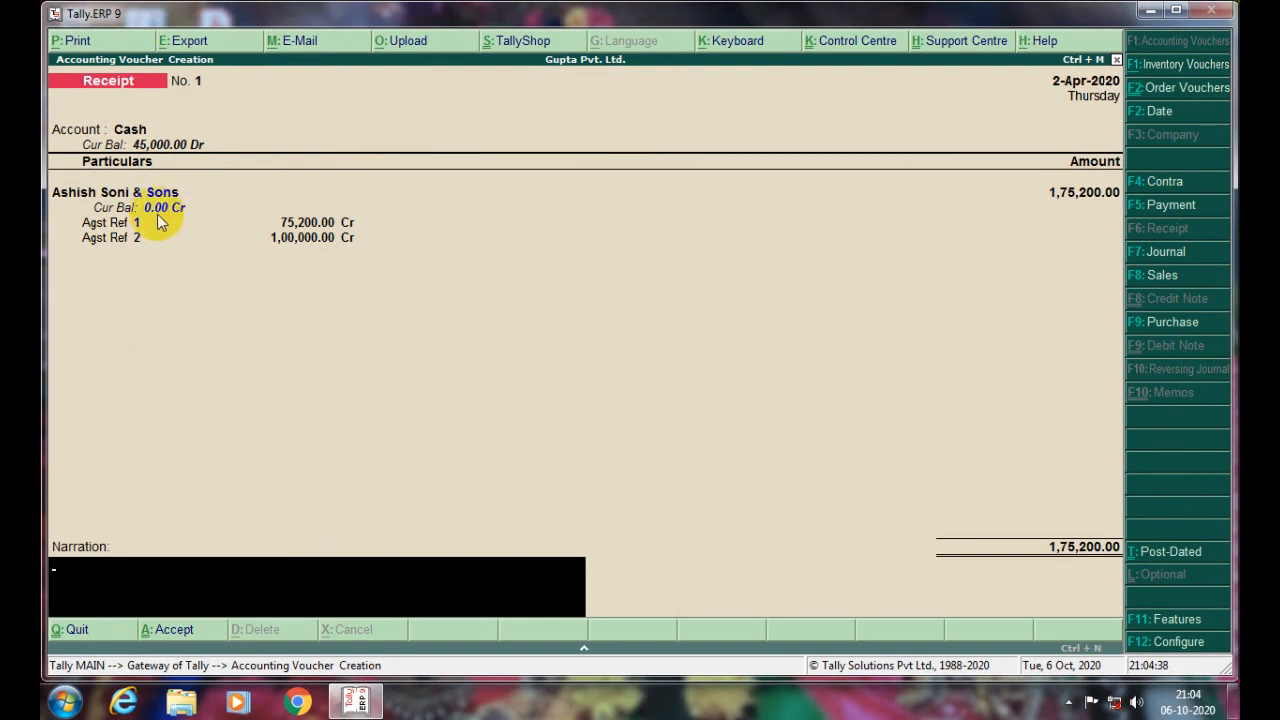
pyautogui.hotkey('ctrl', 'a')
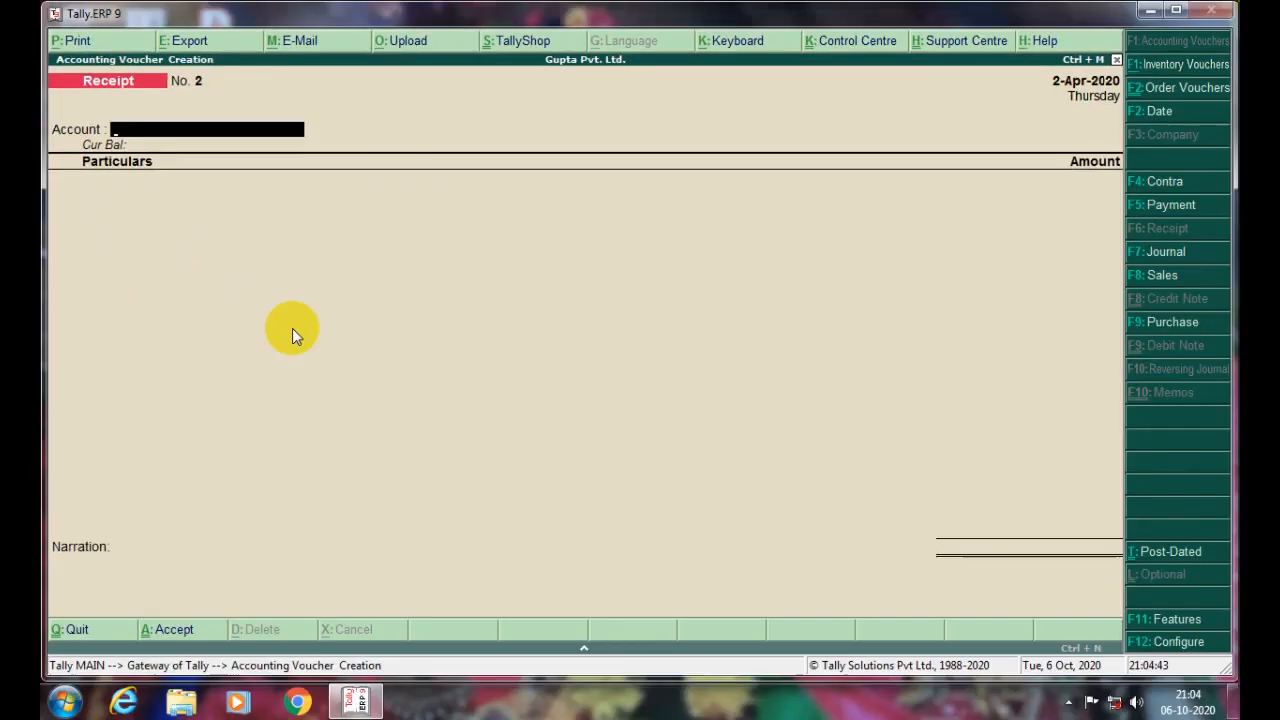
# - Switch to a Payment voucher paying out of the Cash account
pyautogui.click(1163, 205)
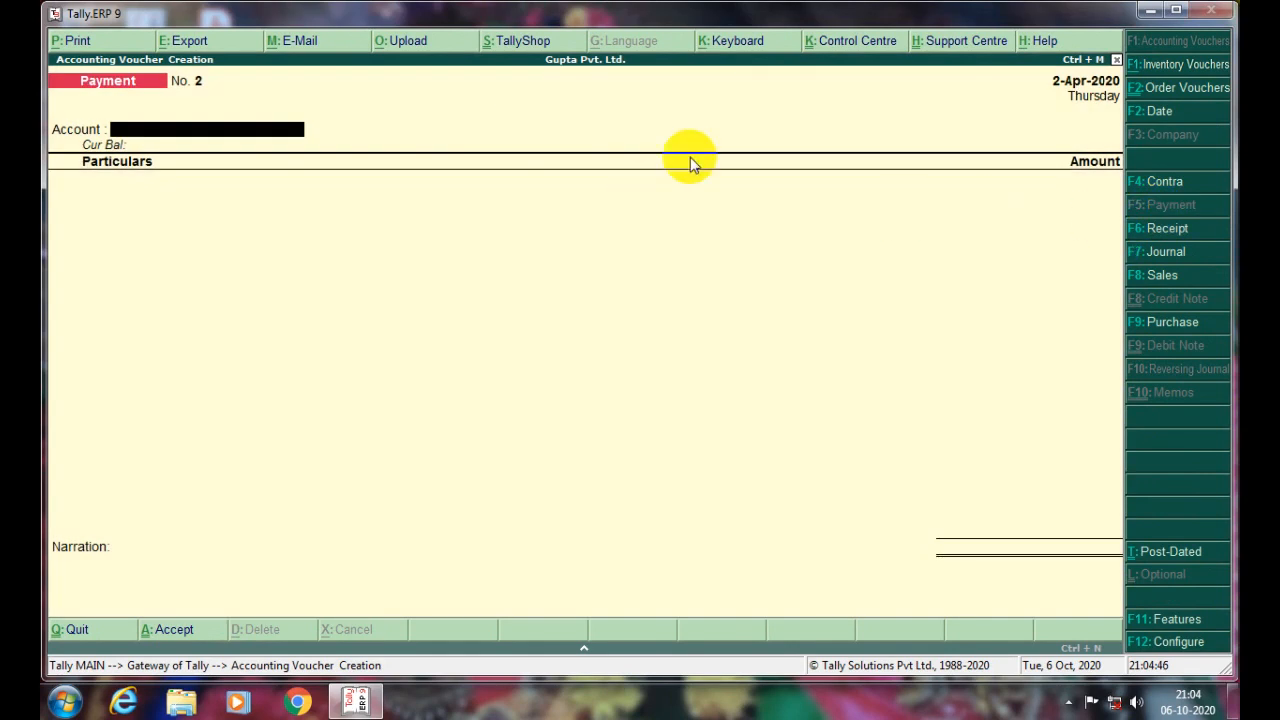
pyautogui.write('Cash')
pyautogui.press('Return')
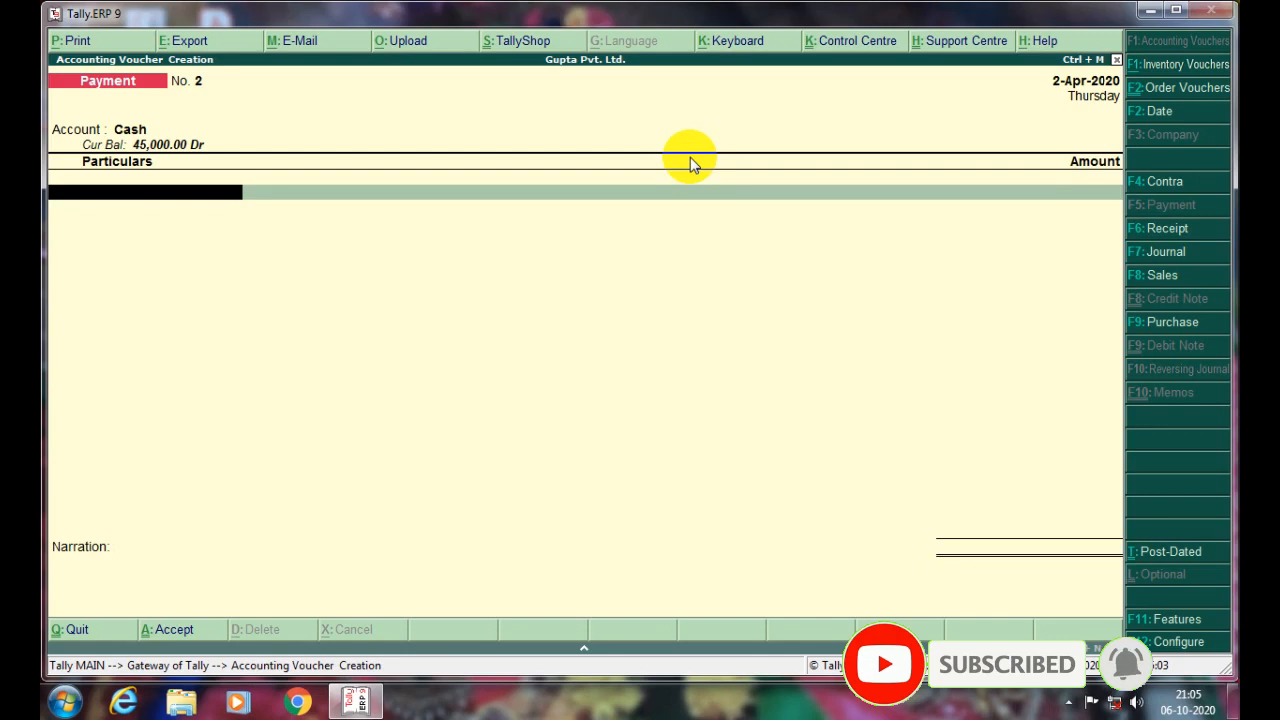
# - Select Gupta & Sons. as the payee, leaving its ledger alteration screen unchanged
pyautogui.write('A')
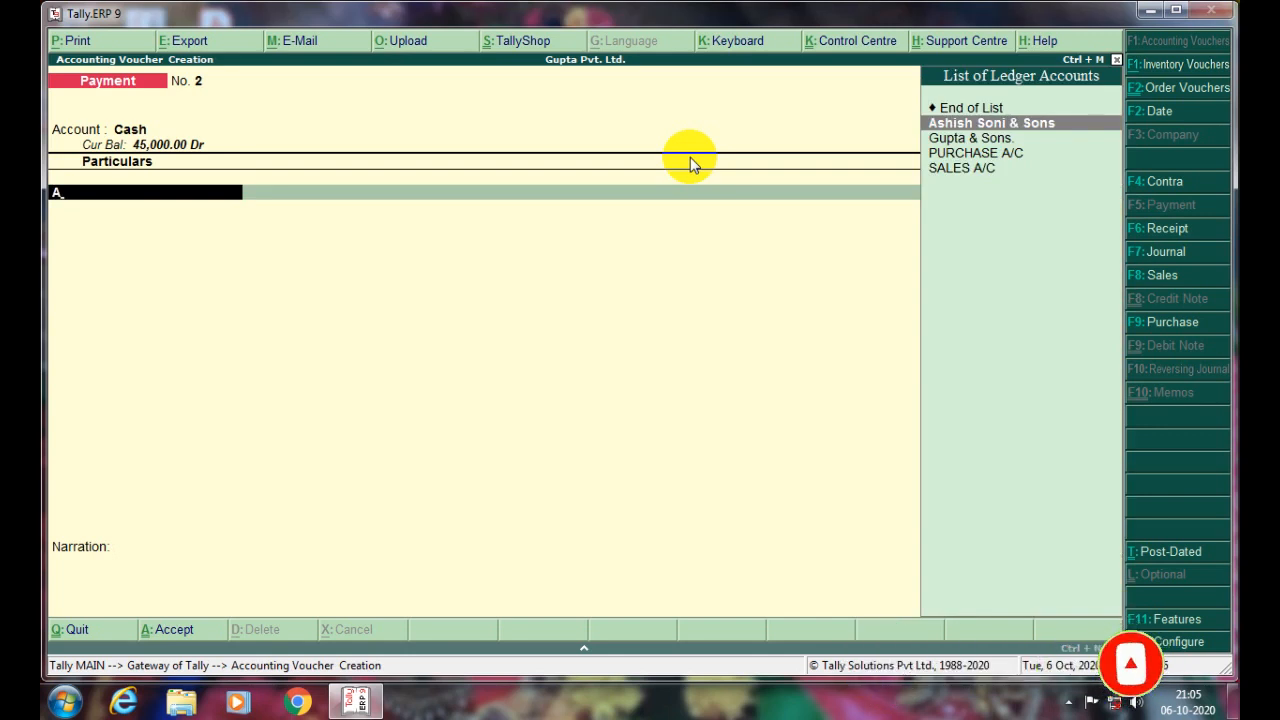
pyautogui.press('Down')
pyautogui.press('Return')
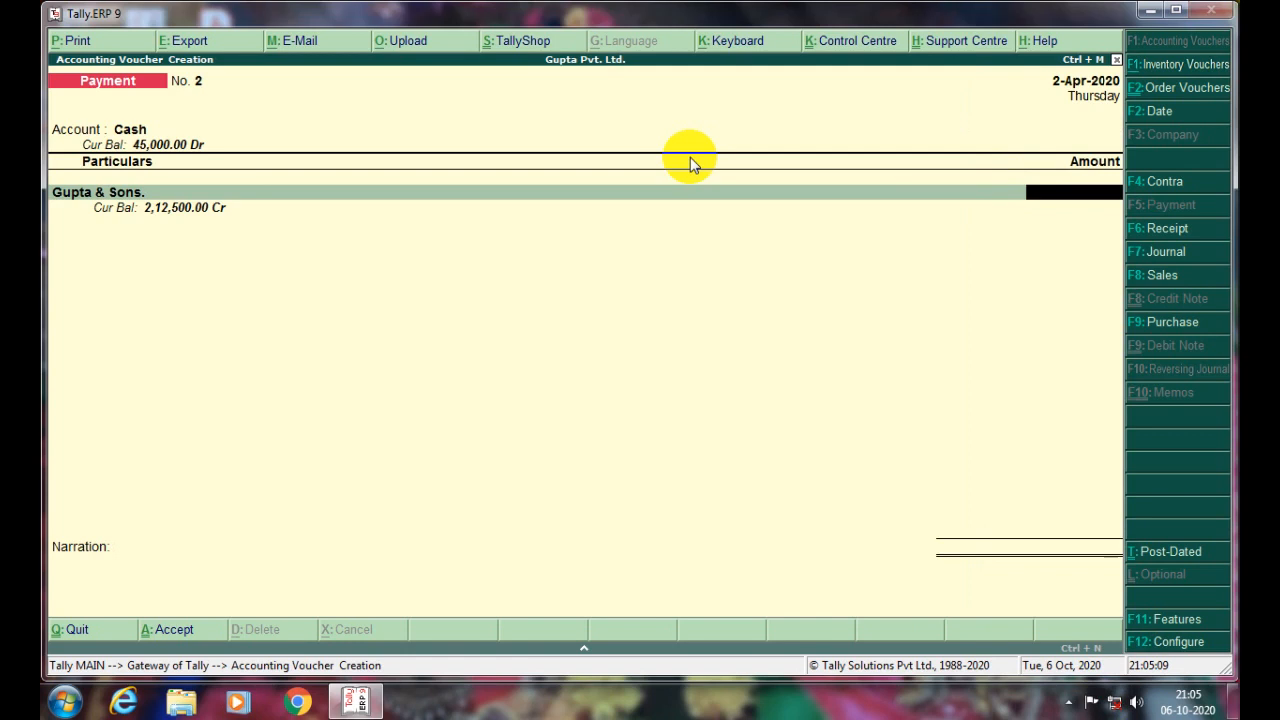
pyautogui.press('BackSpace')
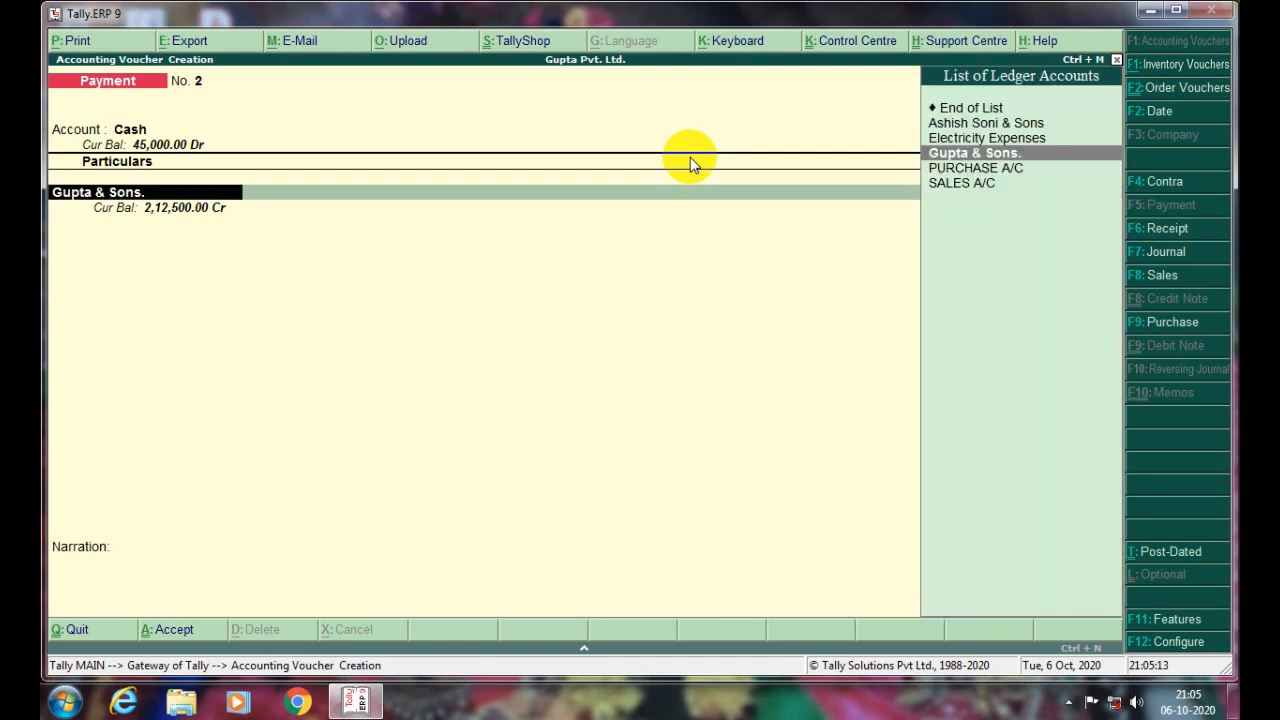
pyautogui.hotkey('ctrl', 'Return')
pyautogui.press('Escape')
pyautogui.press('Return')
pyautogui.press('Return')
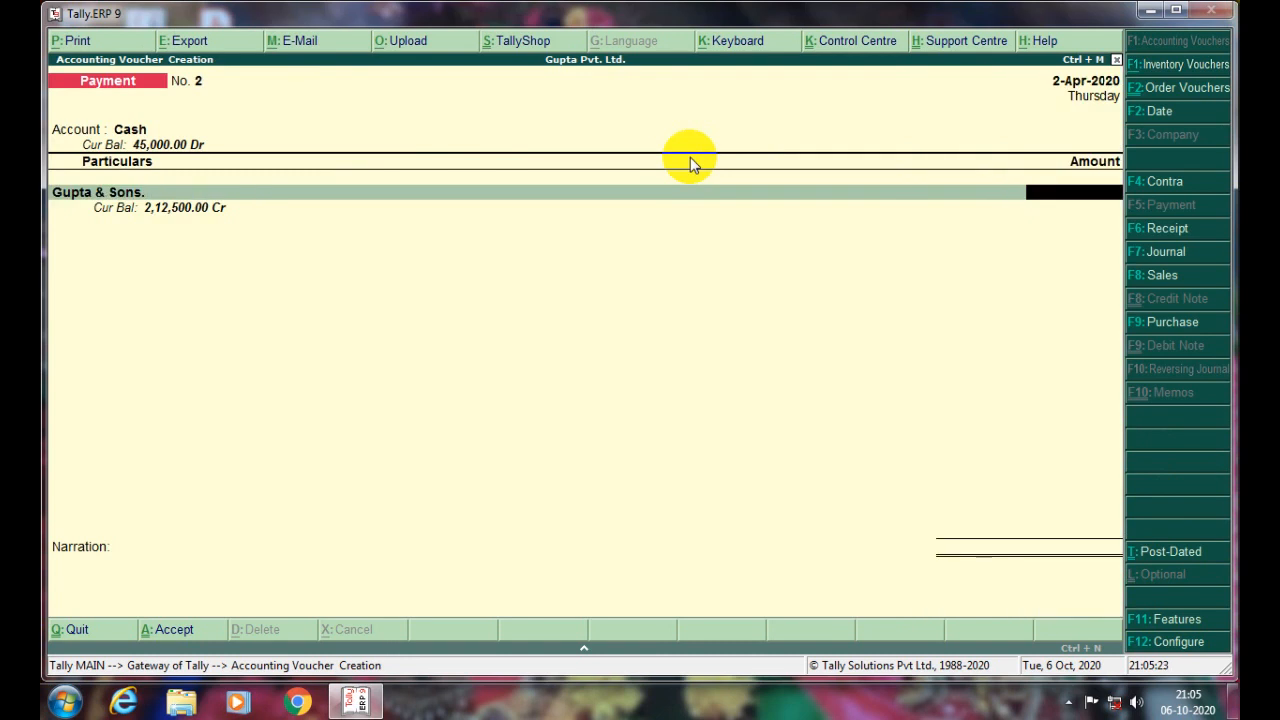
# - Pay 40,000 to Gupta & Sons. against pending bill P/2020/01 and save Payment No. 2
pyautogui.write('40000')
pyautogui.press('Return')
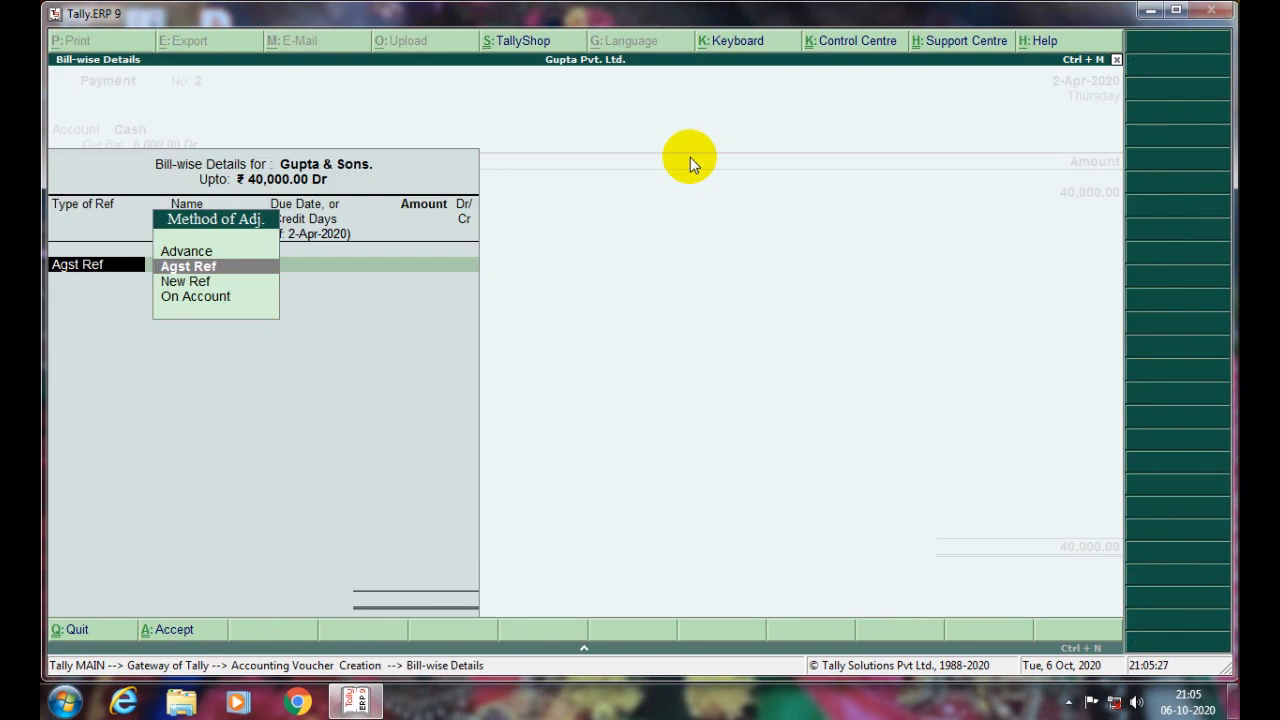
pyautogui.press('Return')
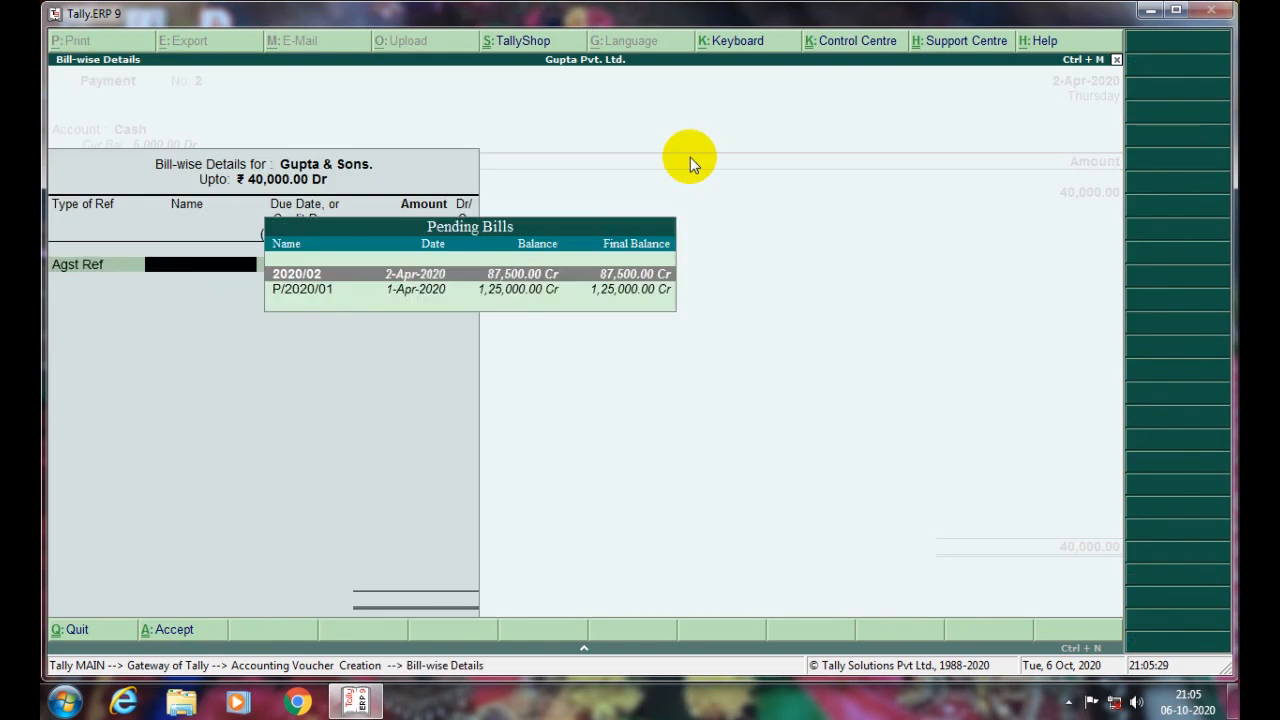
pyautogui.press('Down')
pyautogui.press('Up')
pyautogui.press('Down')
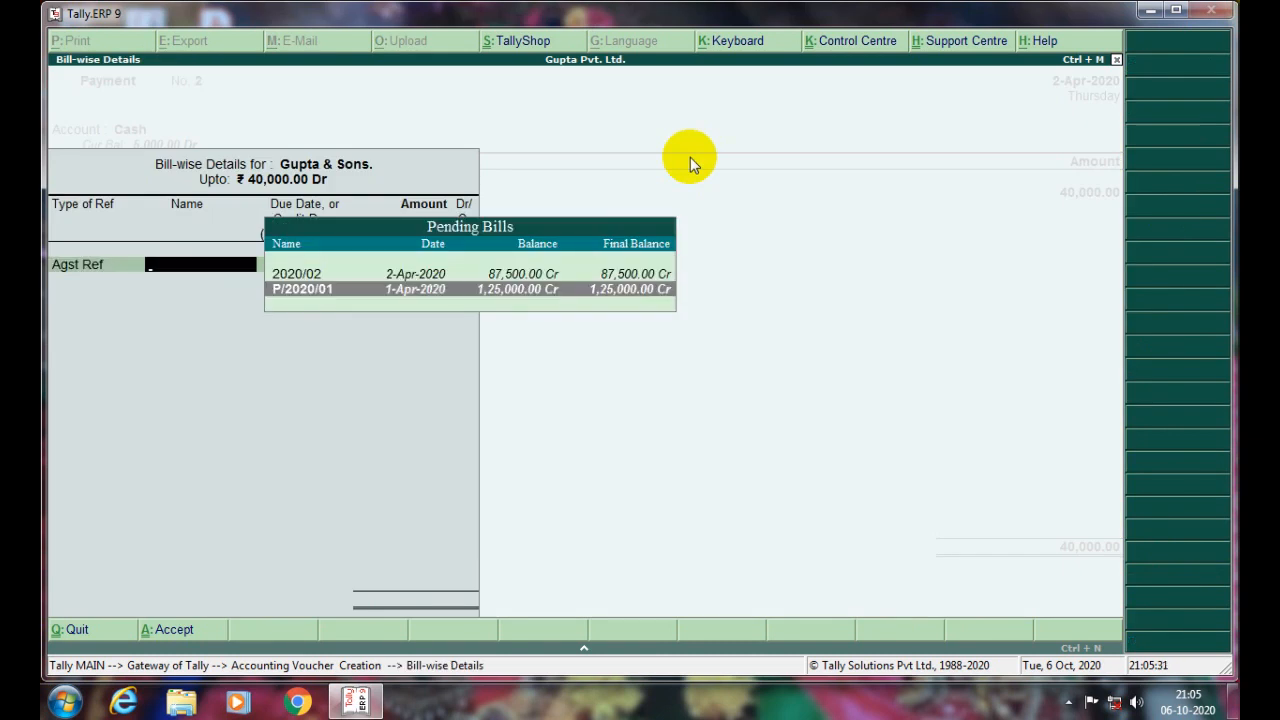
pyautogui.press('Return')
pyautogui.press('Return')
pyautogui.press('Return')
pyautogui.press('Return')
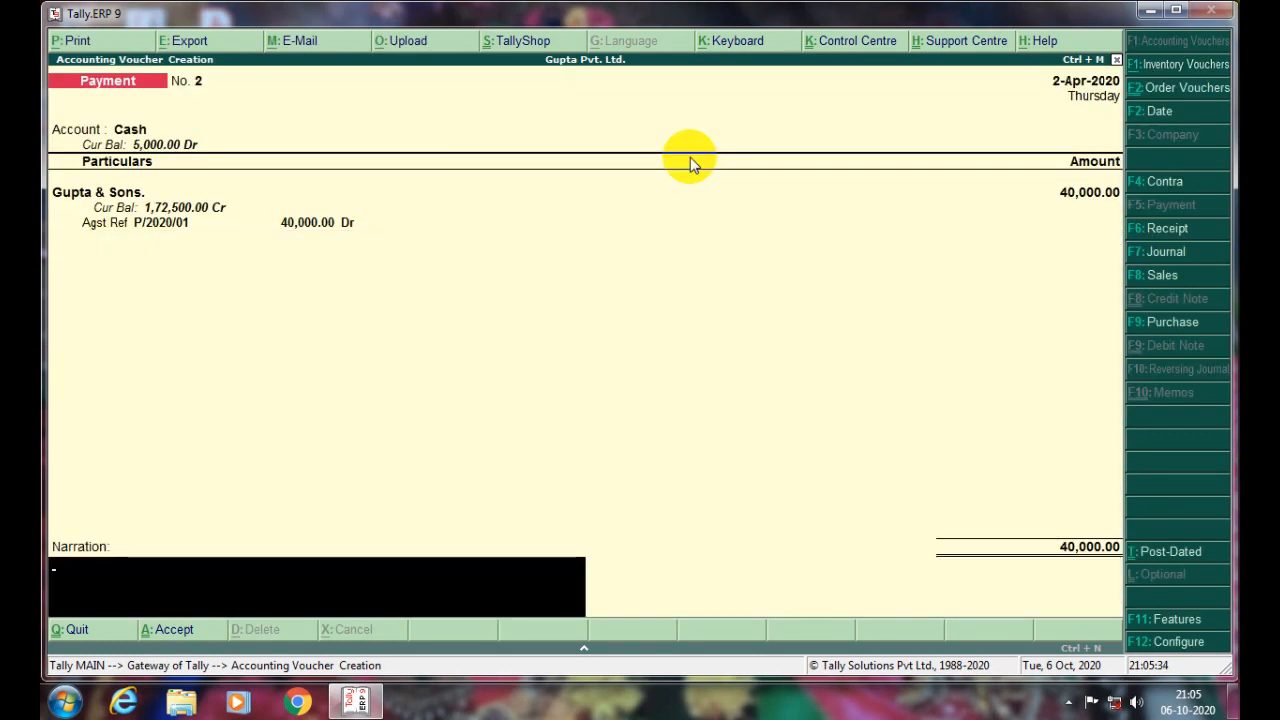
pyautogui.press('Return')
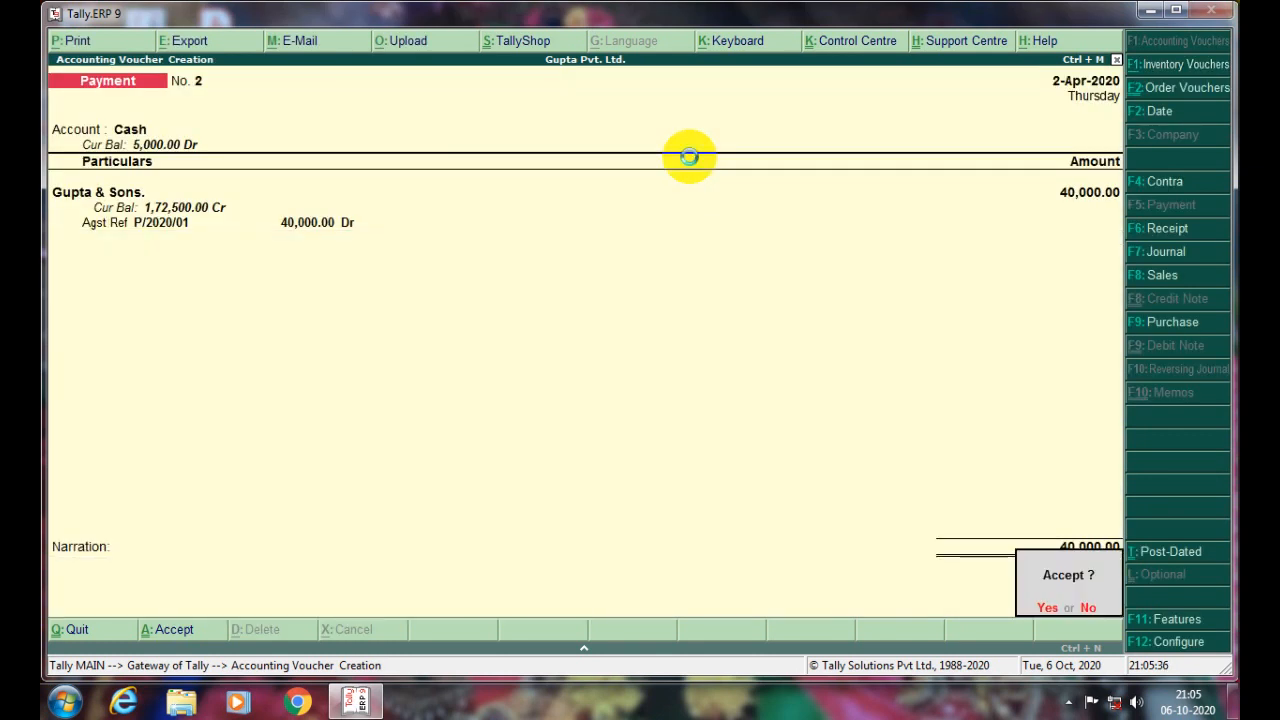
pyautogui.press('Return')
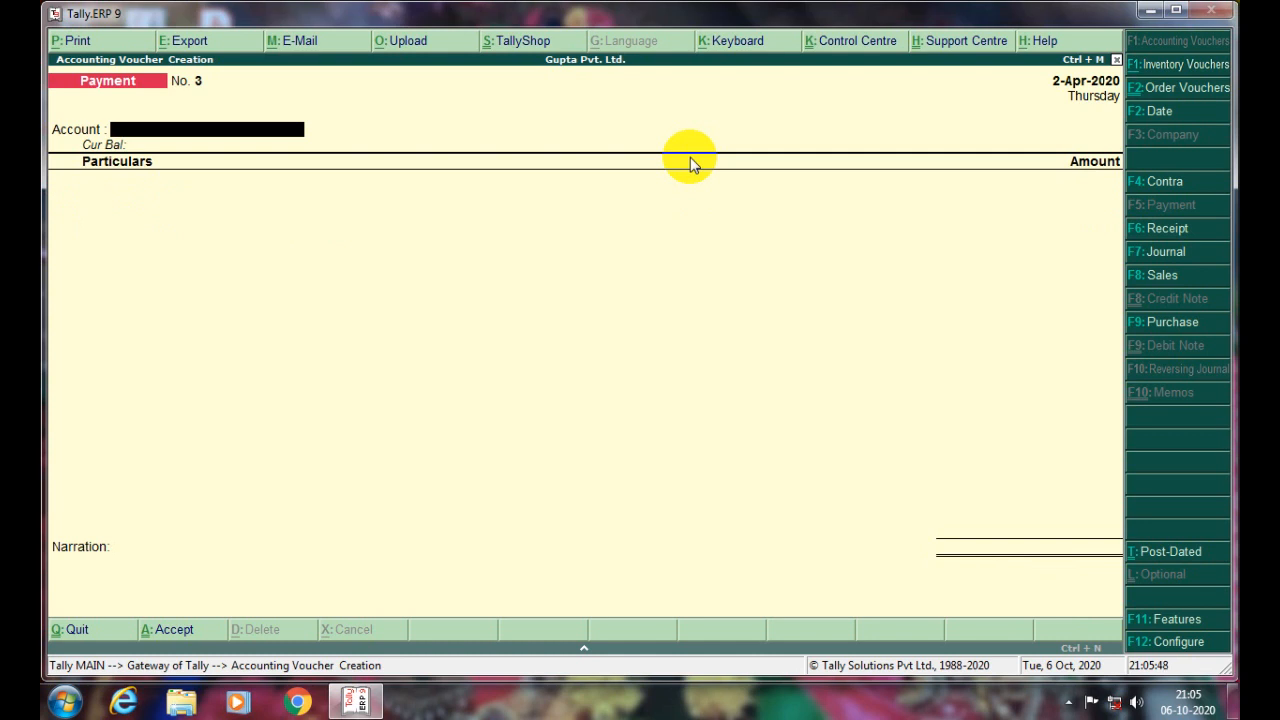
# - Switch to a Journal voucher debiting Cash 5,00,000 and begin typing 'capit' as the credit ledger
pyautogui.press('F7')
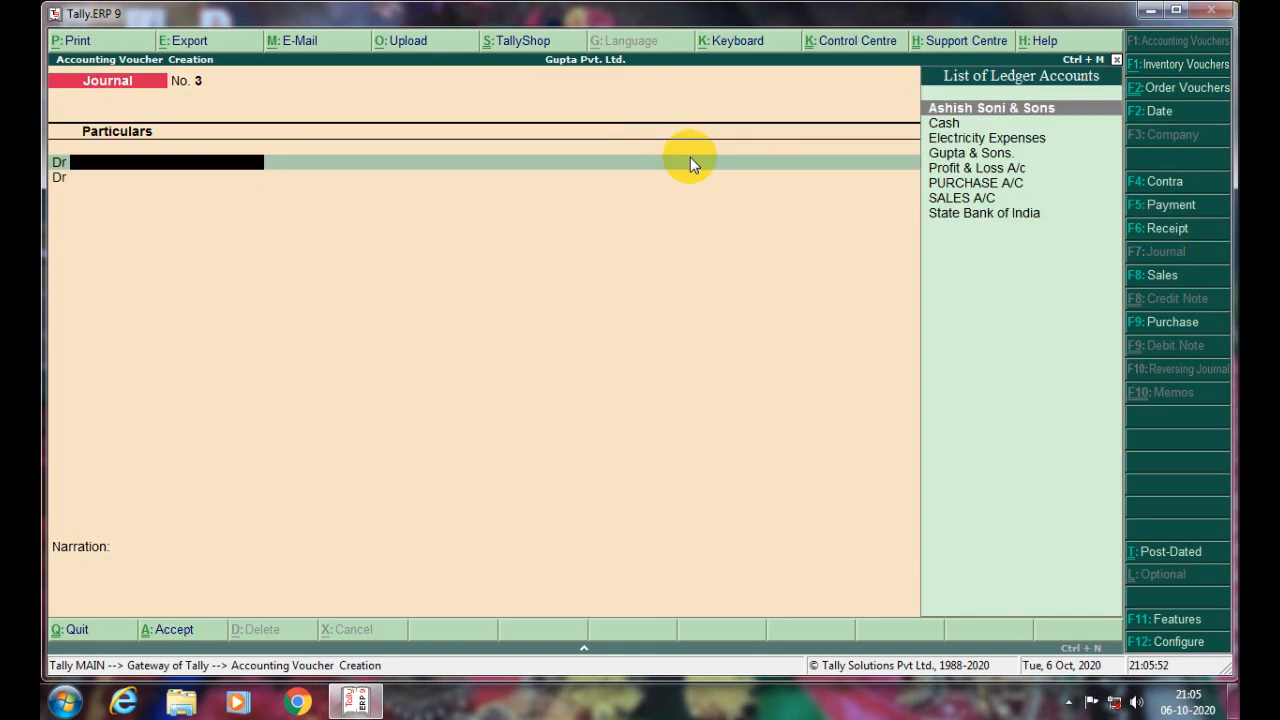
pyautogui.write('Cash')
pyautogui.press('Return')
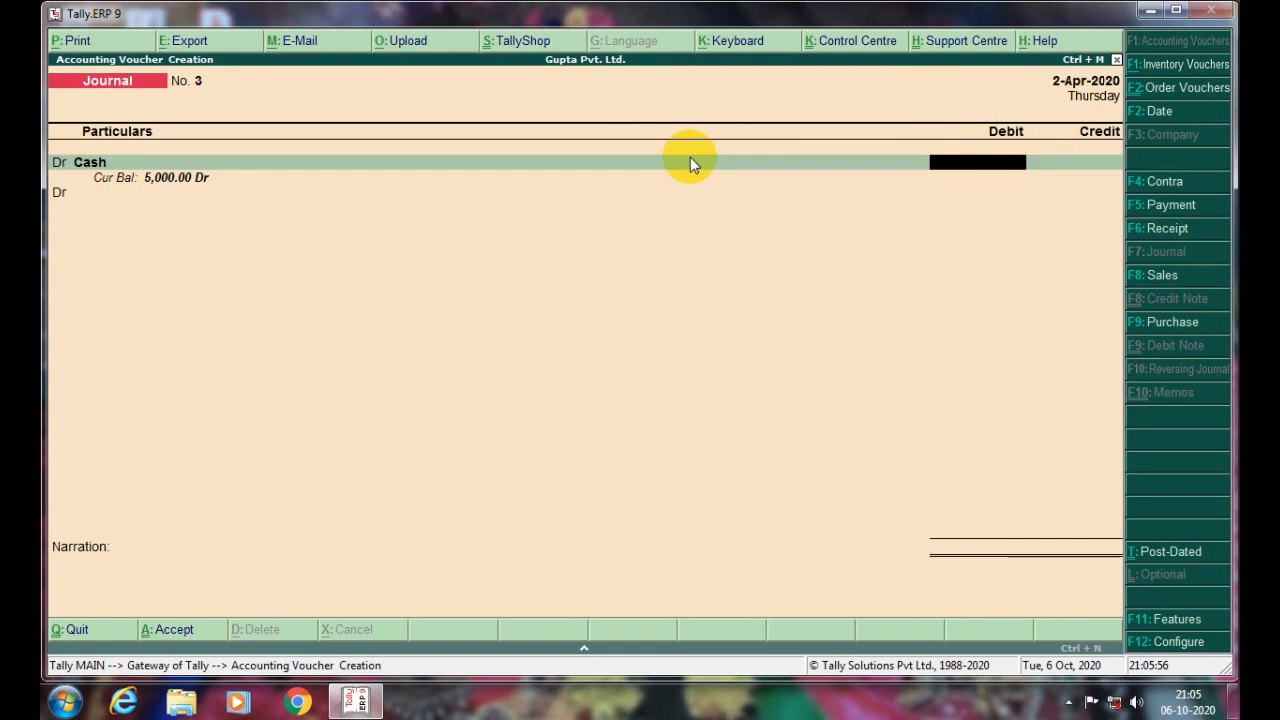
pyautogui.write('500000')
pyautogui.press('Return')
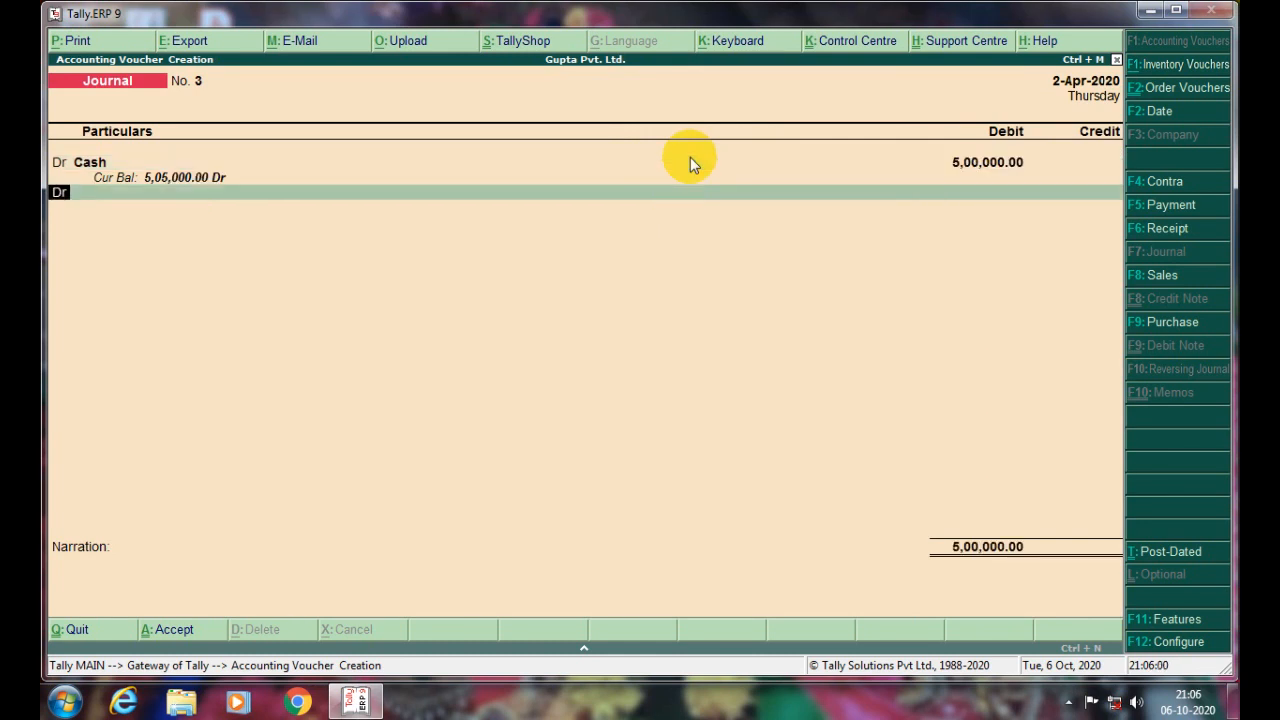
pyautogui.write('c')
pyautogui.press('Return')
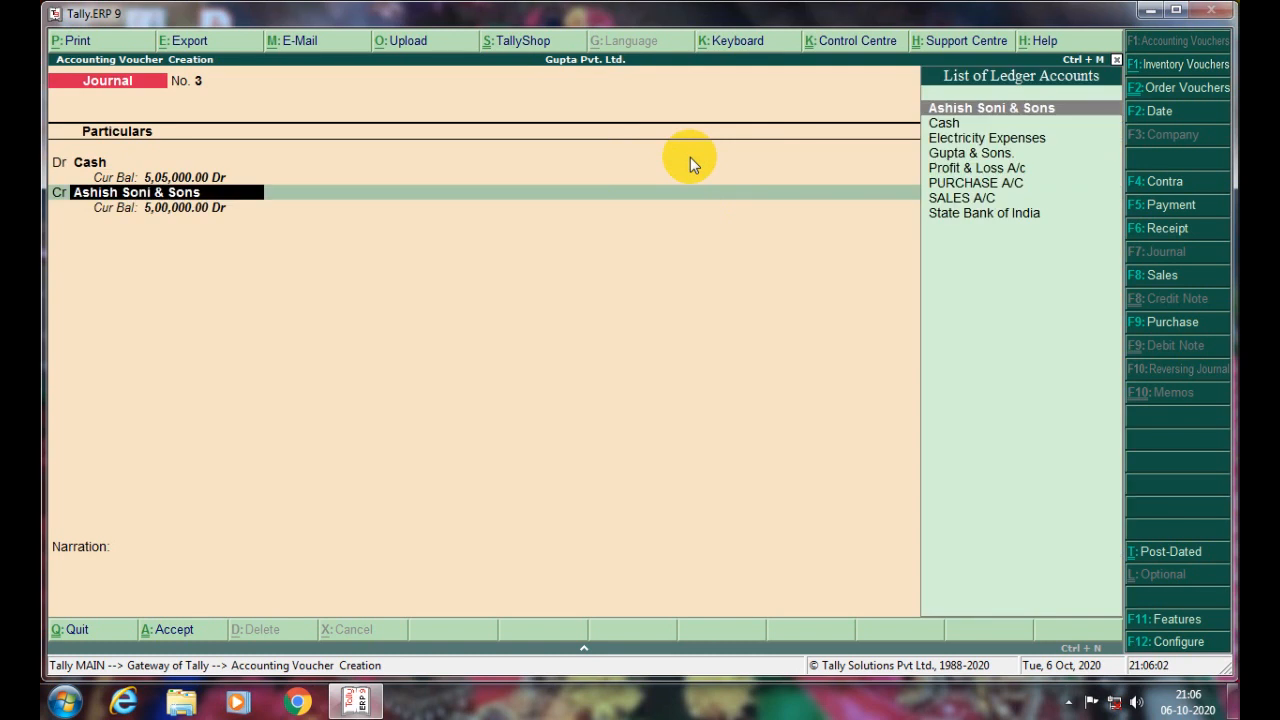
pyautogui.write('ca')
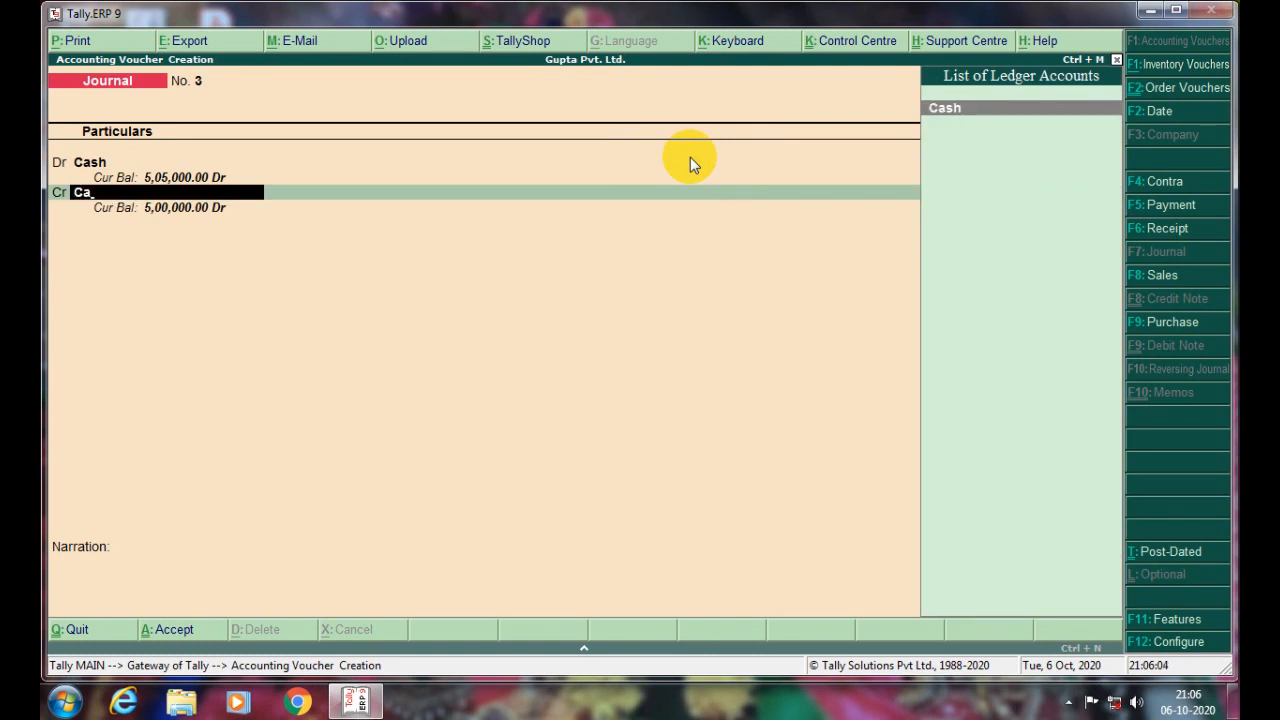
pyautogui.write('pit')
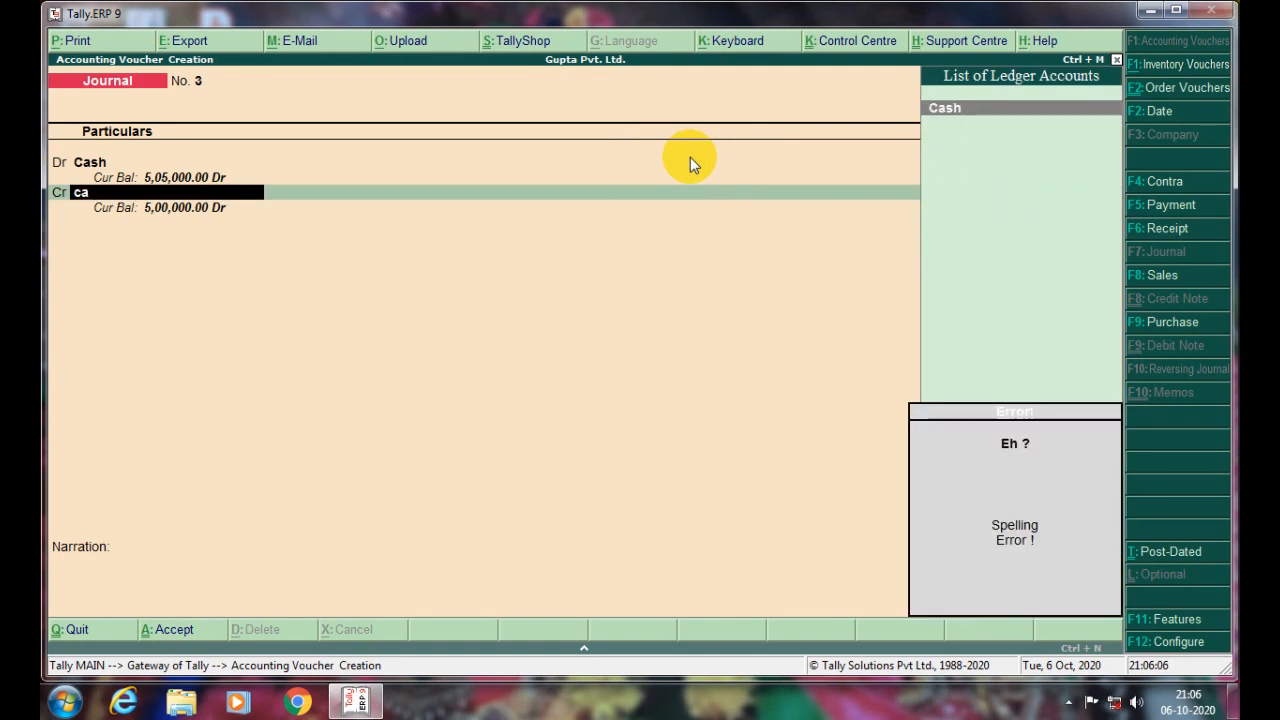
# - Create a new ledger under Capital Account, first entering a person's name as its name
pyautogui.hotkey('alt', 'c')
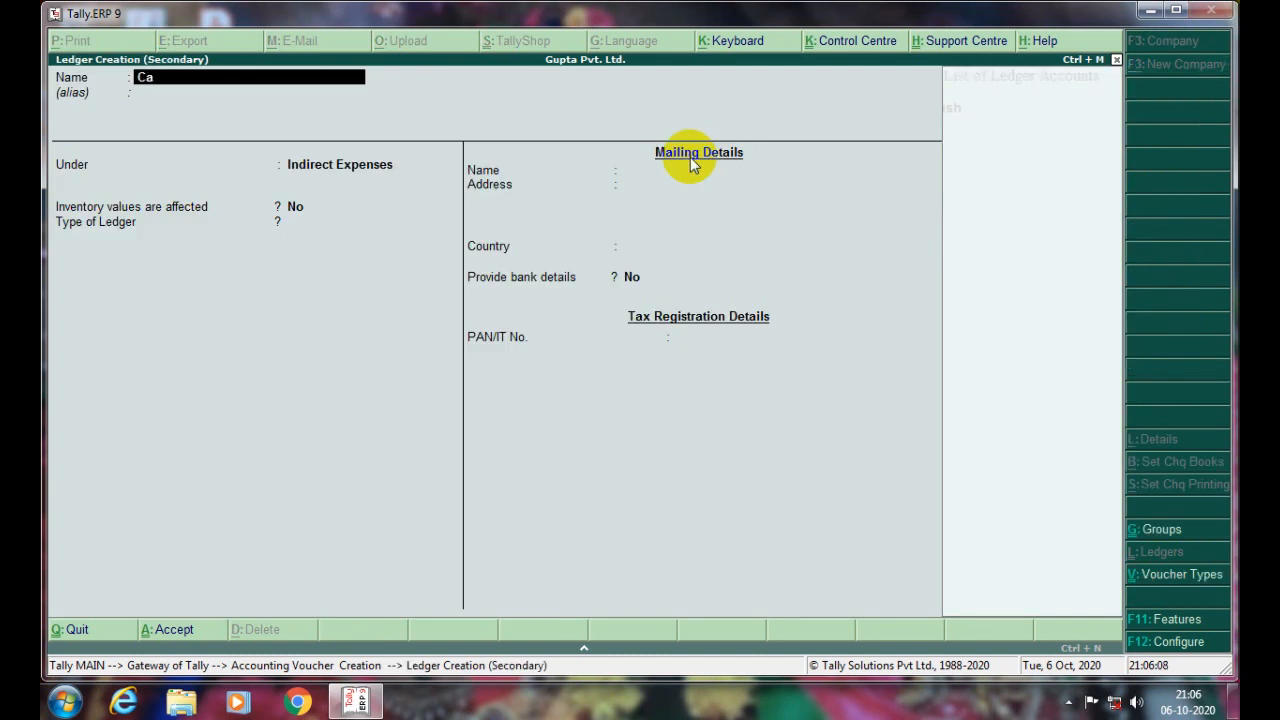
pyautogui.press('BackSpace')
pyautogui.press('BackSpace')
pyautogui.press('Return')
pyautogui.press('Return')
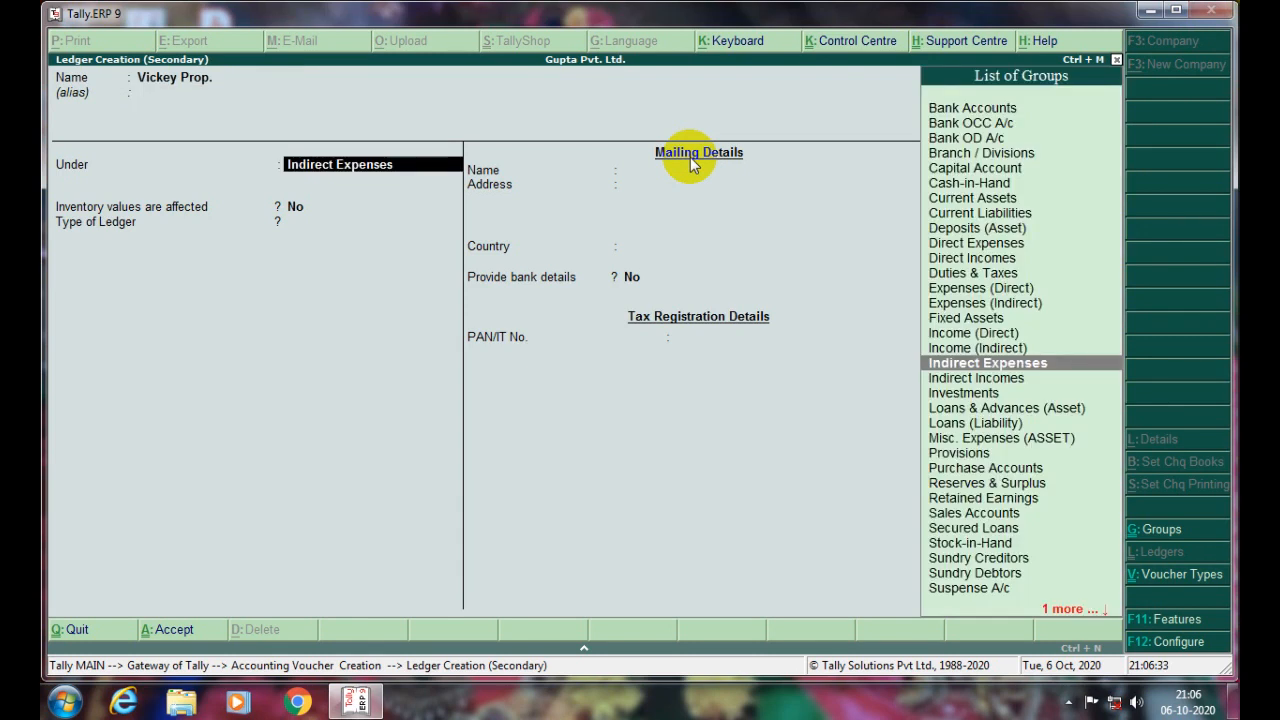
pyautogui.write('Capita')
pyautogui.press('Return')
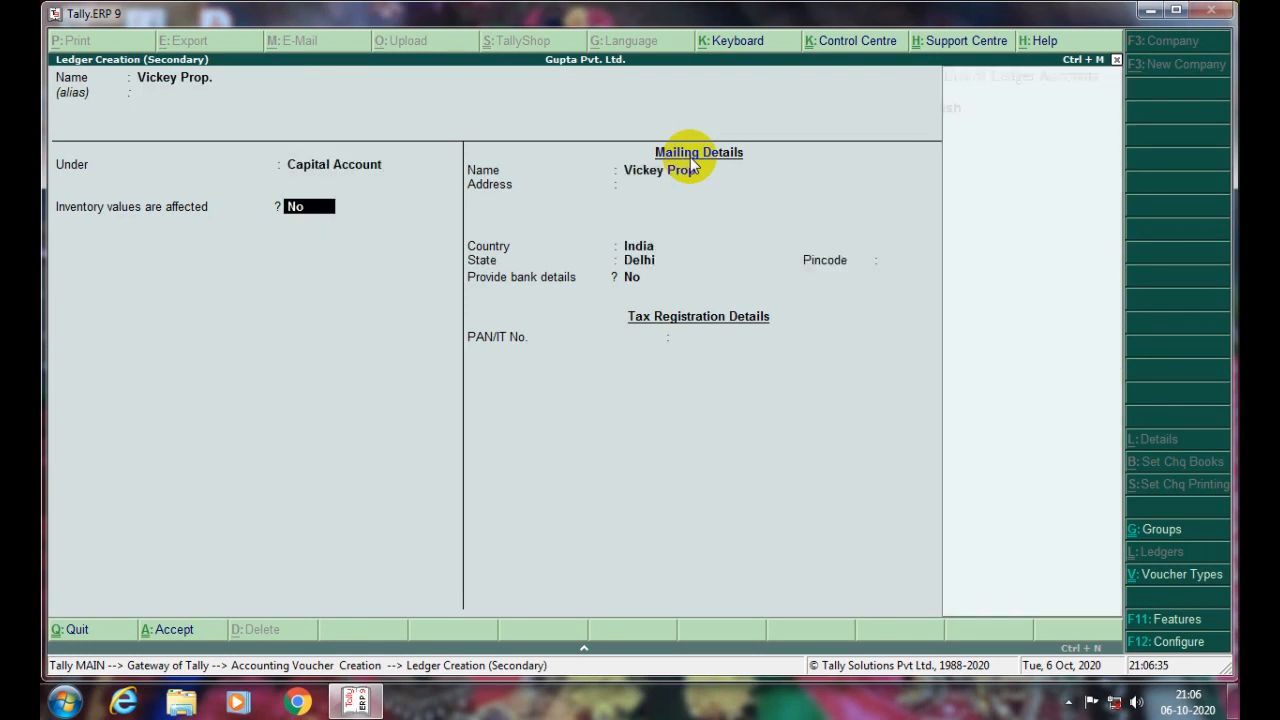
# - Rename the ledger to Capital A/c, save it, and save Journal No. 3 crediting 5,00,000
pyautogui.press('BackSpace')
pyautogui.press('BackSpace')
pyautogui.press('BackSpace')
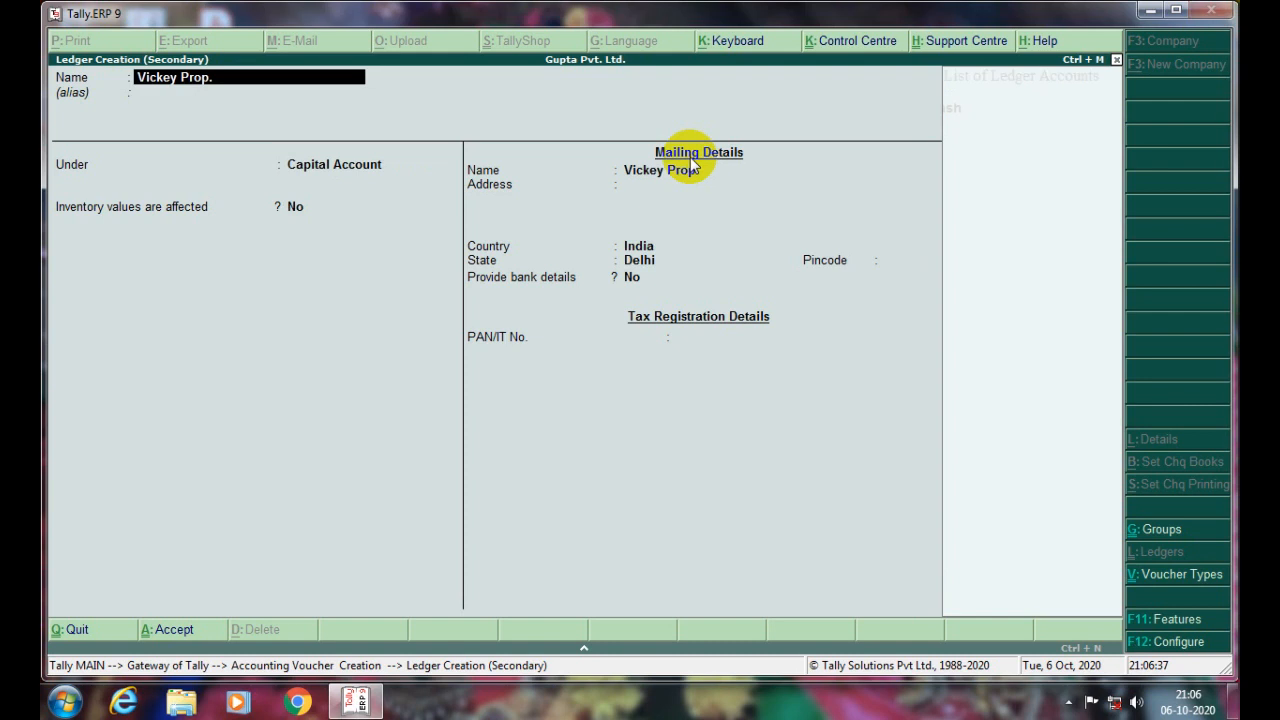
pyautogui.write('Capital A/c')
pyautogui.press('Return')
pyautogui.press('Return')
pyautogui.press('Return')
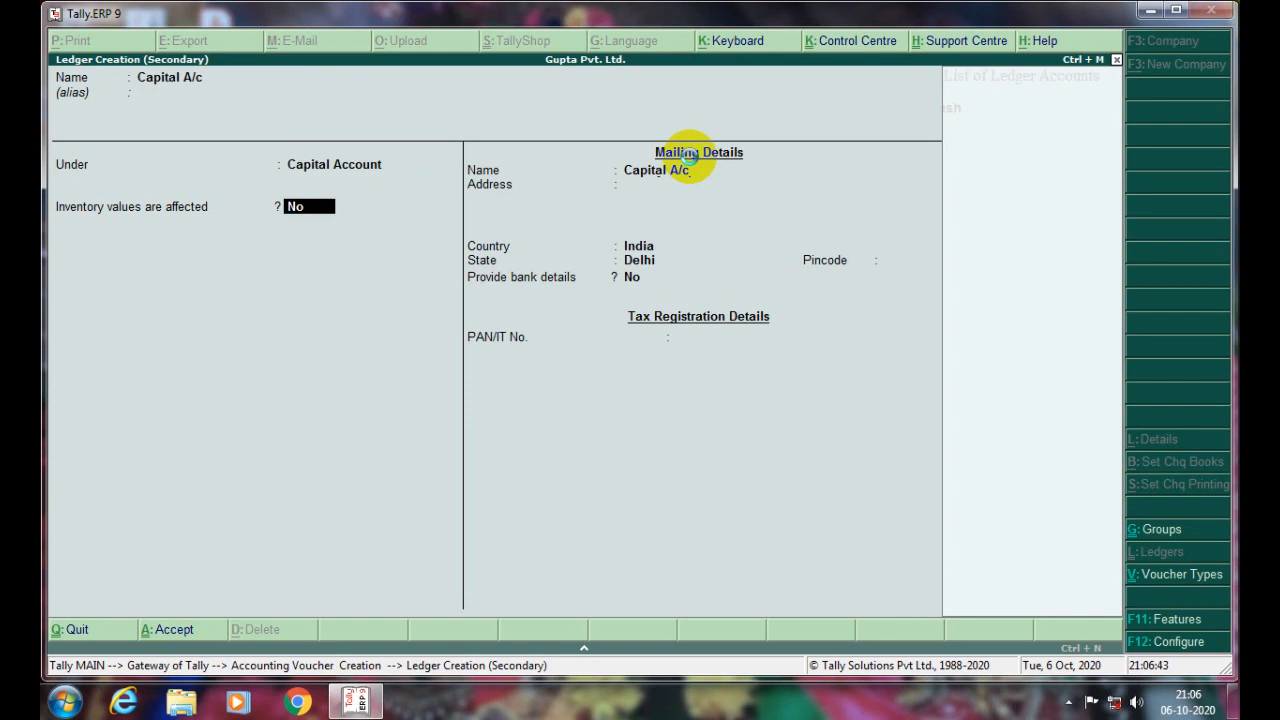
pyautogui.hotkey('ctrl', 'a')
pyautogui.press('Return')
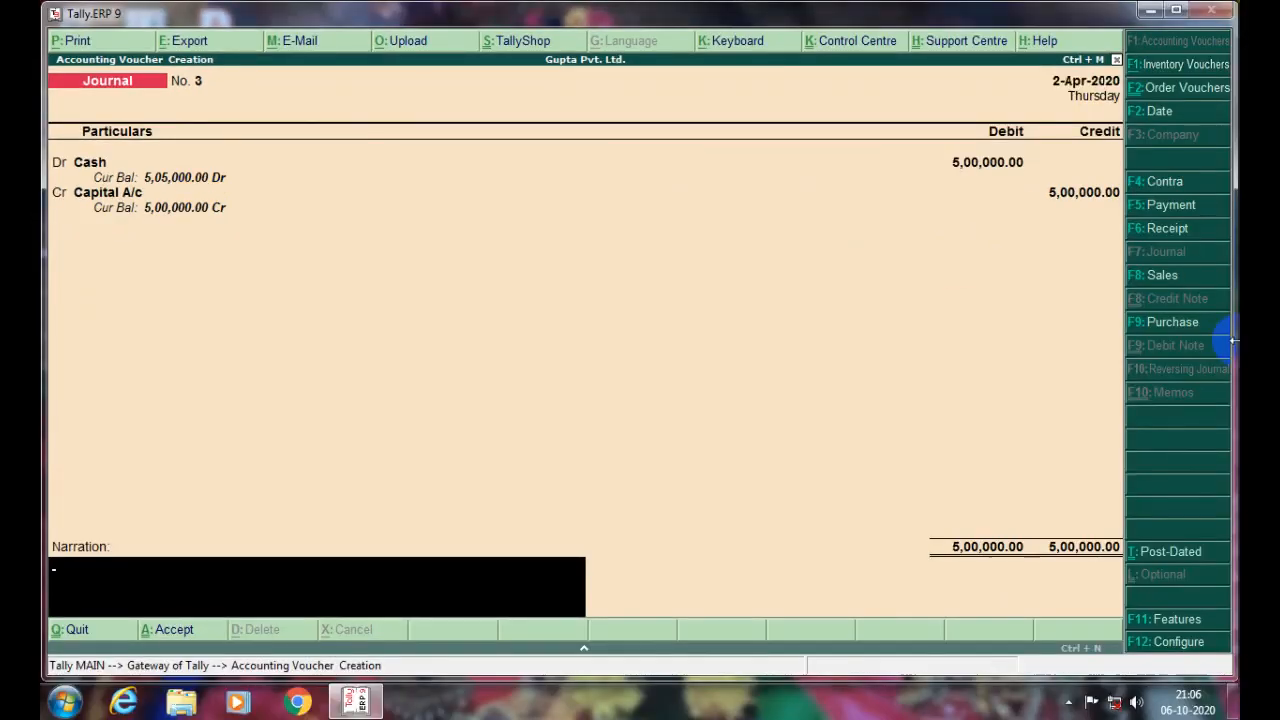
pyautogui.press('Return')
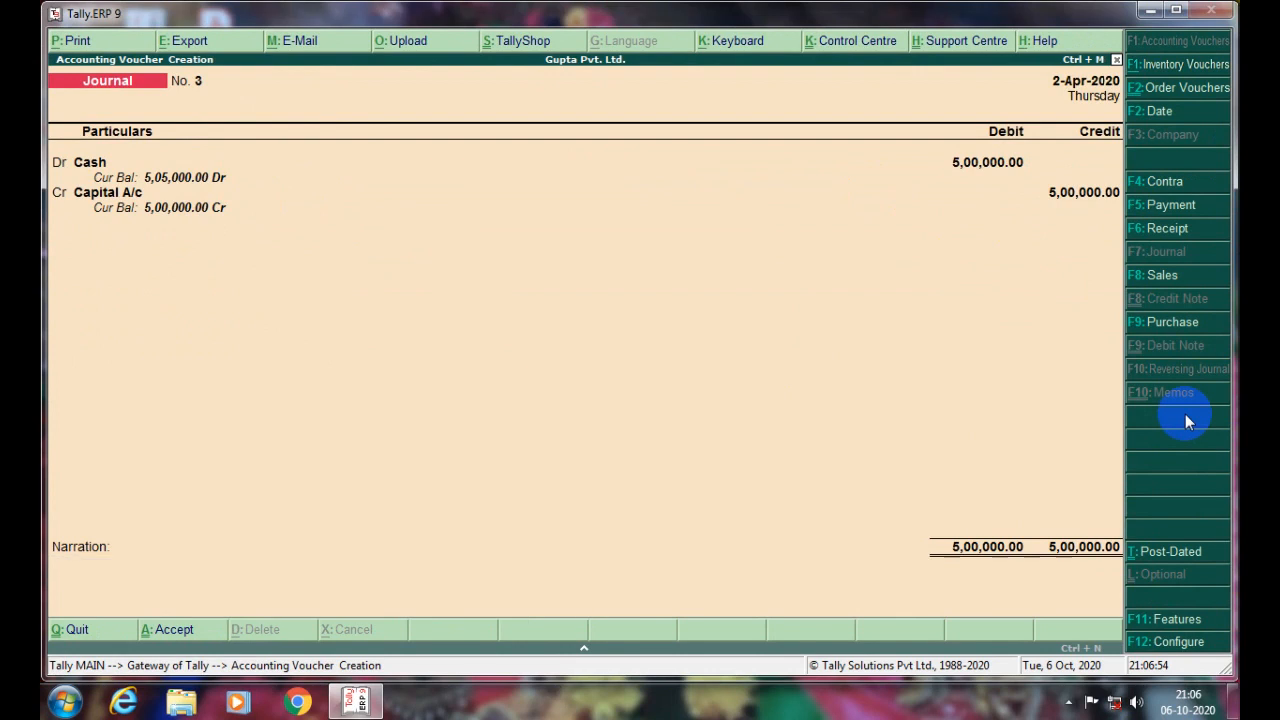
pyautogui.press('Return')
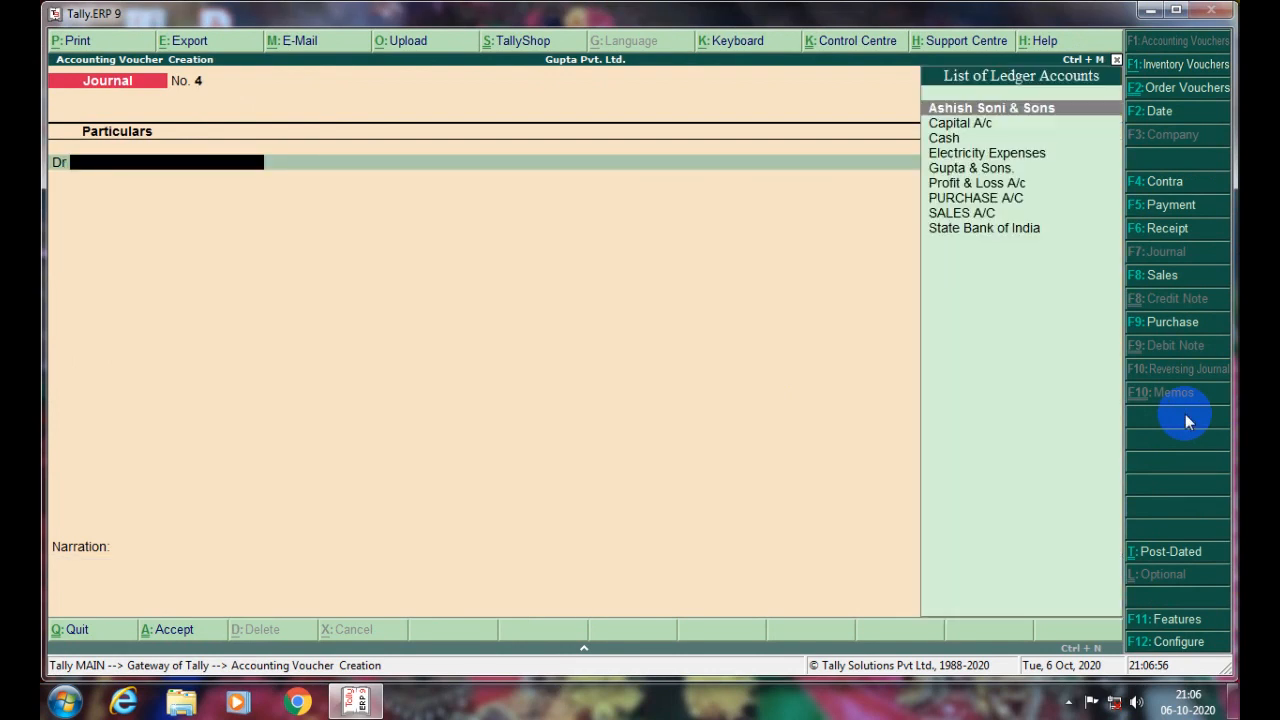
# - Leave voucher entry and open the Balance Sheet from the Gateway of Tally
pyautogui.press('Escape')
pyautogui.press('Return')
pyautogui.press('Down')
pyautogui.press('Down')
pyautogui.press('Down')
pyautogui.press('Down')
pyautogui.press('Down')
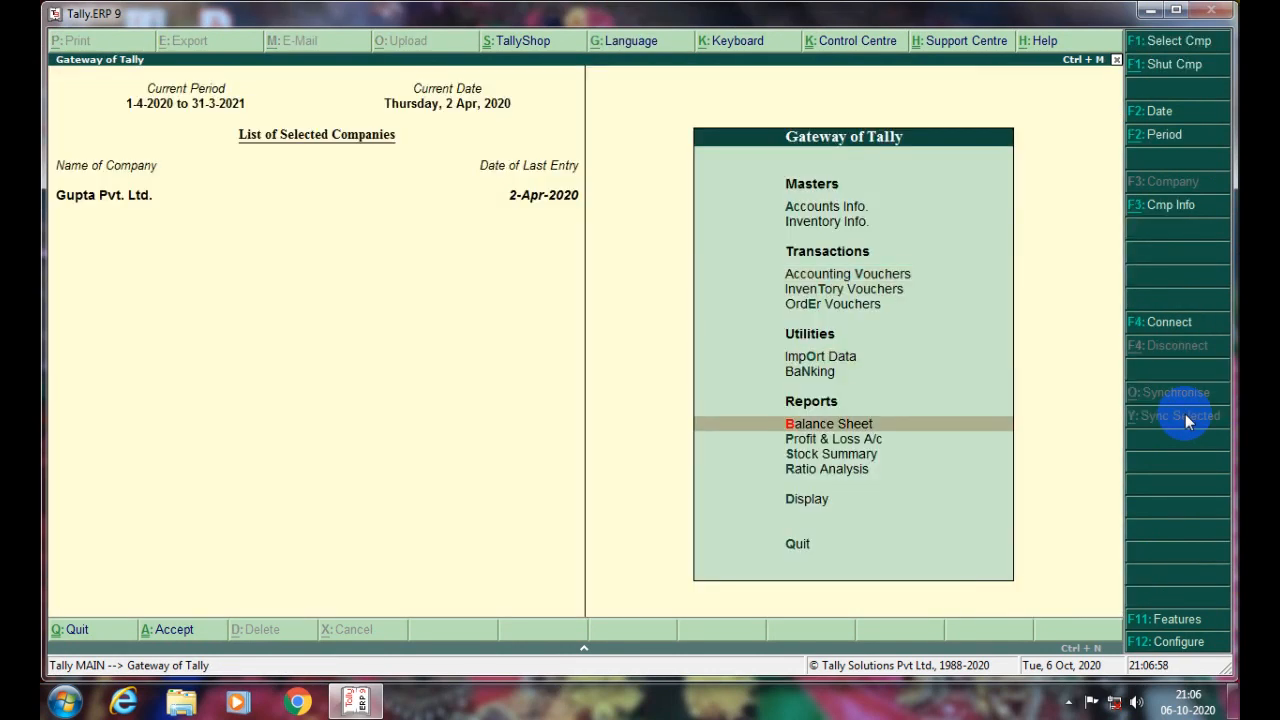
pyautogui.press('Return')
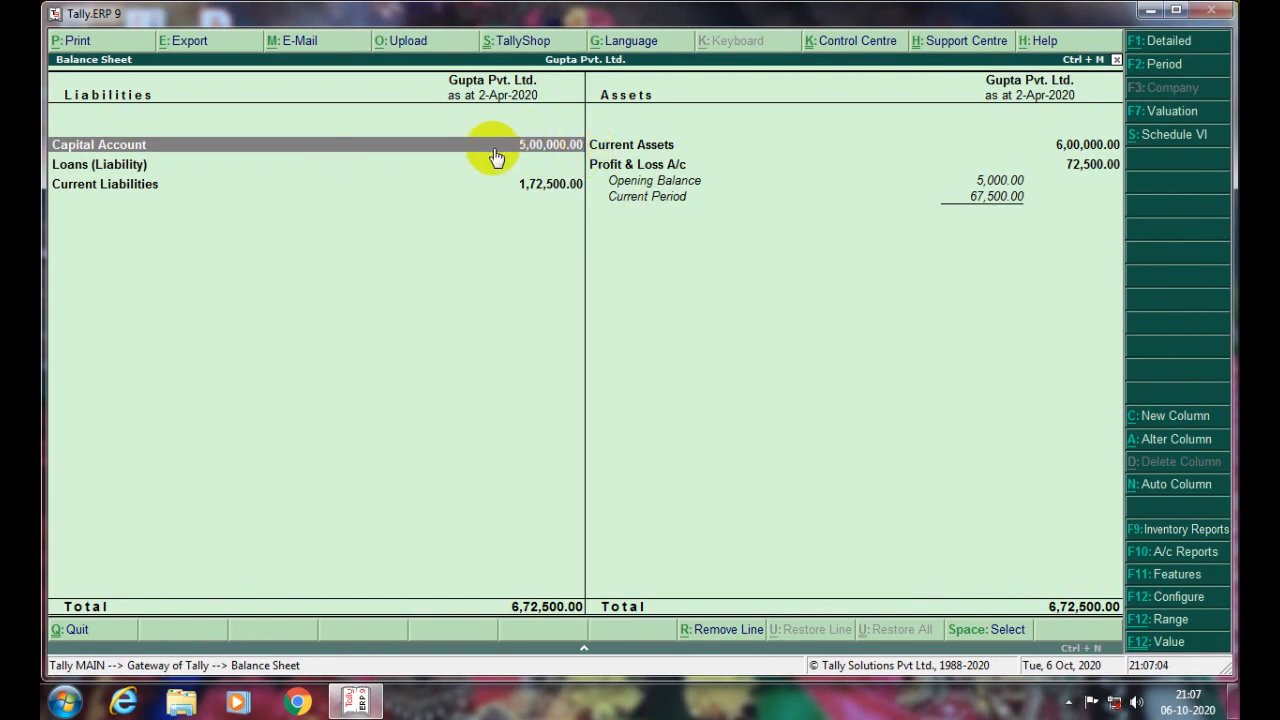
# - Drill through Current Liabilities and Sundry Creditors to the Gupta & Sons. monthly summary
pyautogui.click(529, 194)
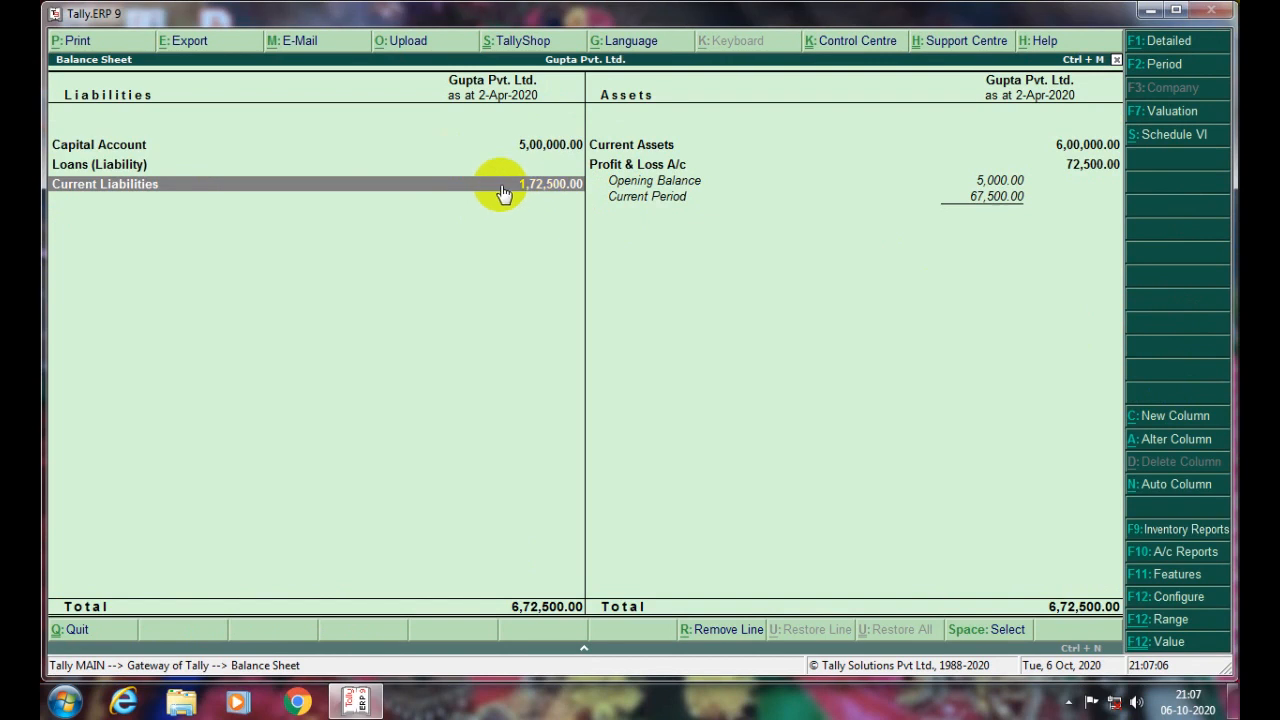
pyautogui.click(556, 193)
pyautogui.click(556, 193)
pyautogui.click(556, 190)
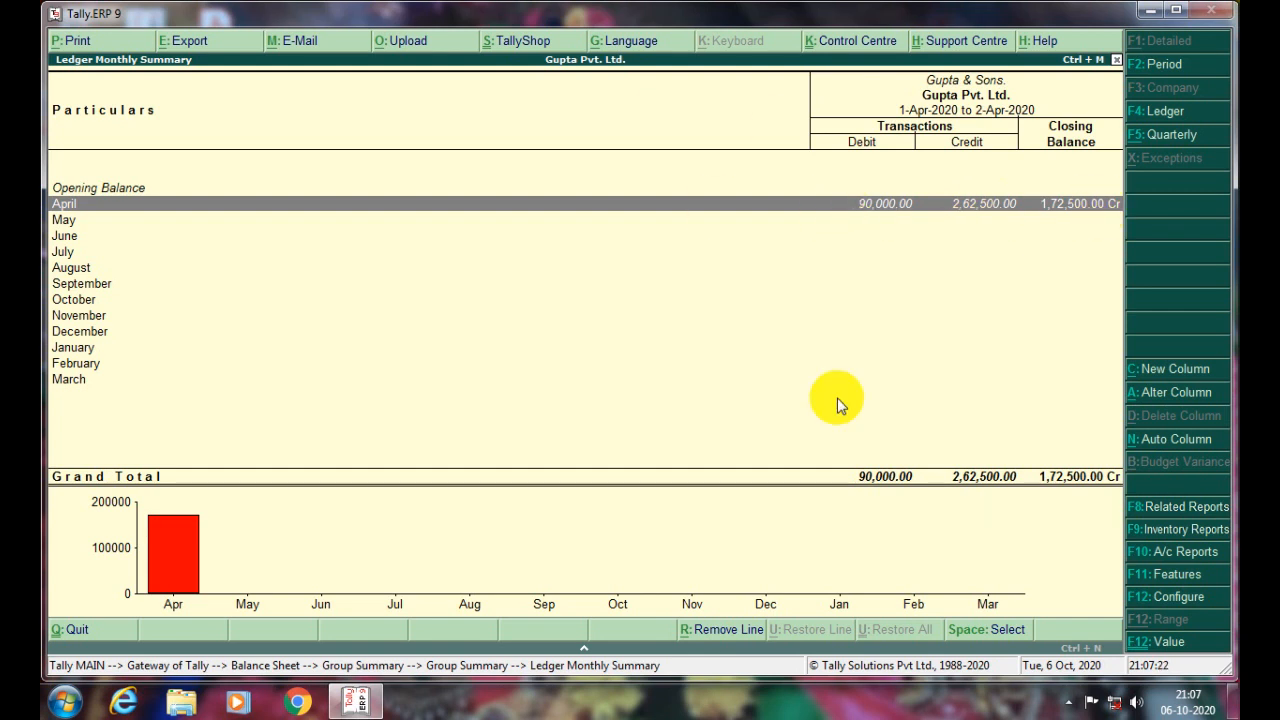
# - List Gupta & Sons.' April vouchers, step through the Cash payments, then back out
pyautogui.press('Return')
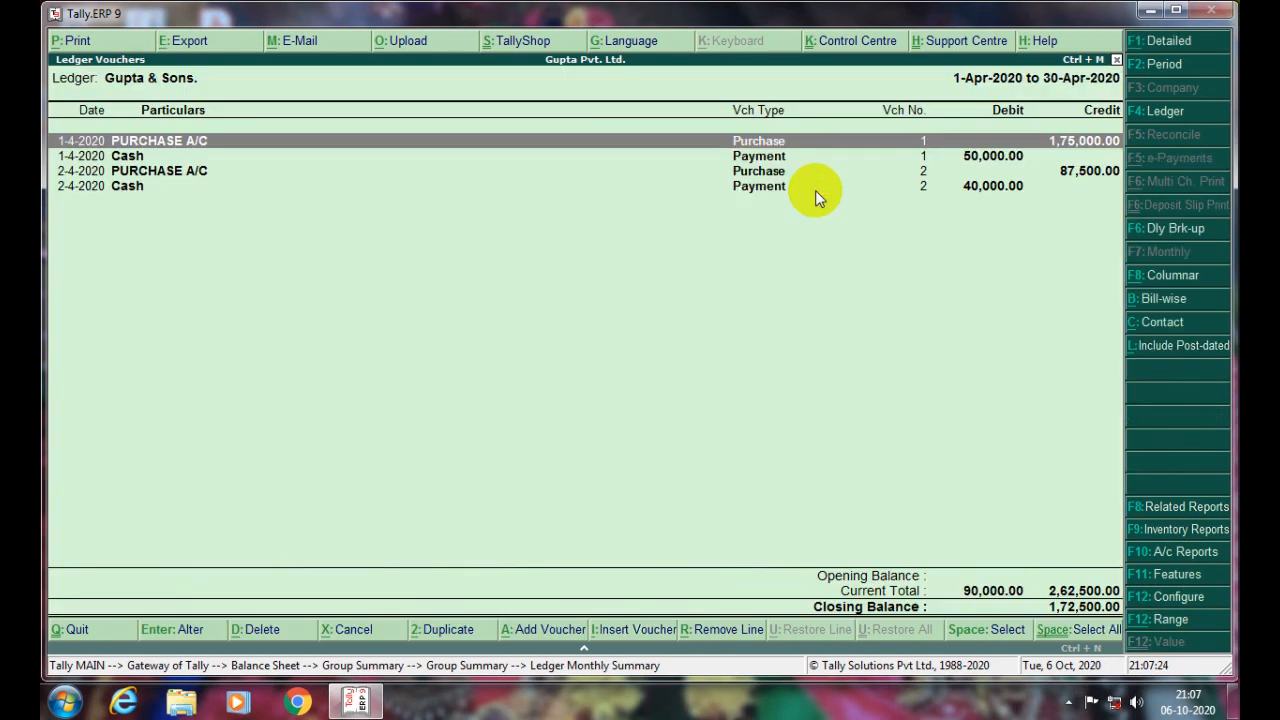
pyautogui.press('Down')
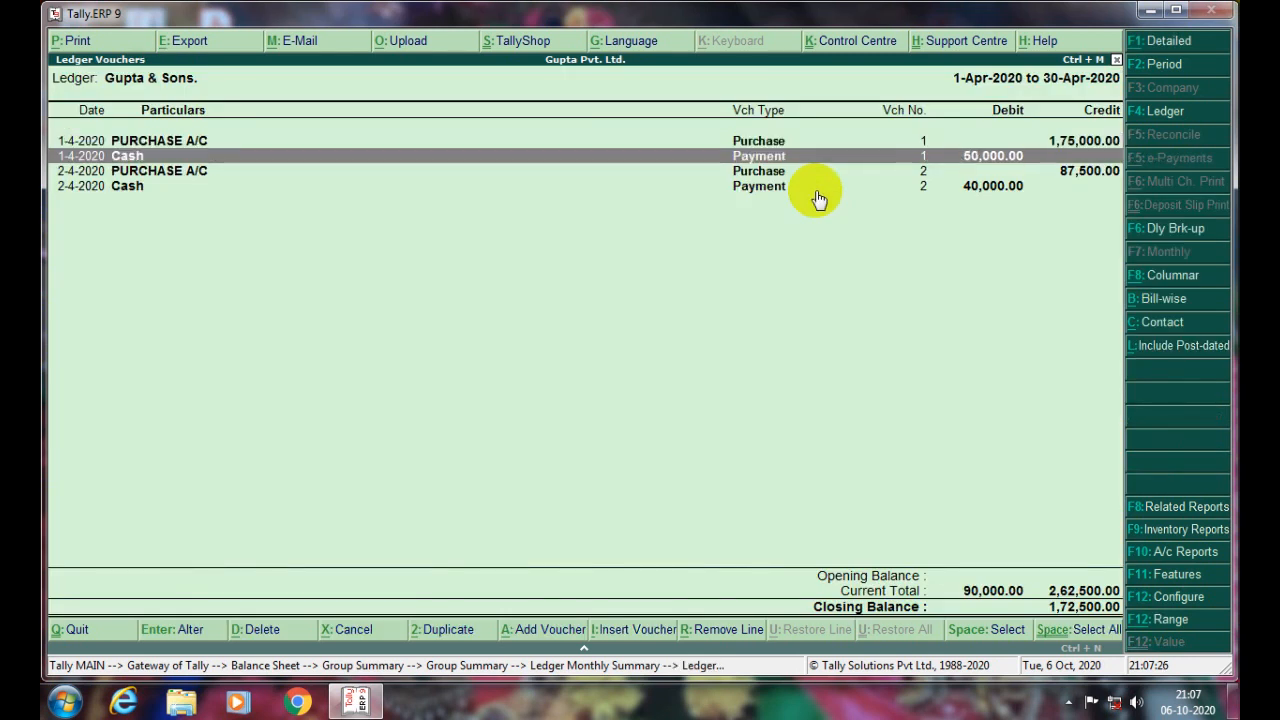
pyautogui.press('Down')
pyautogui.press('Down')
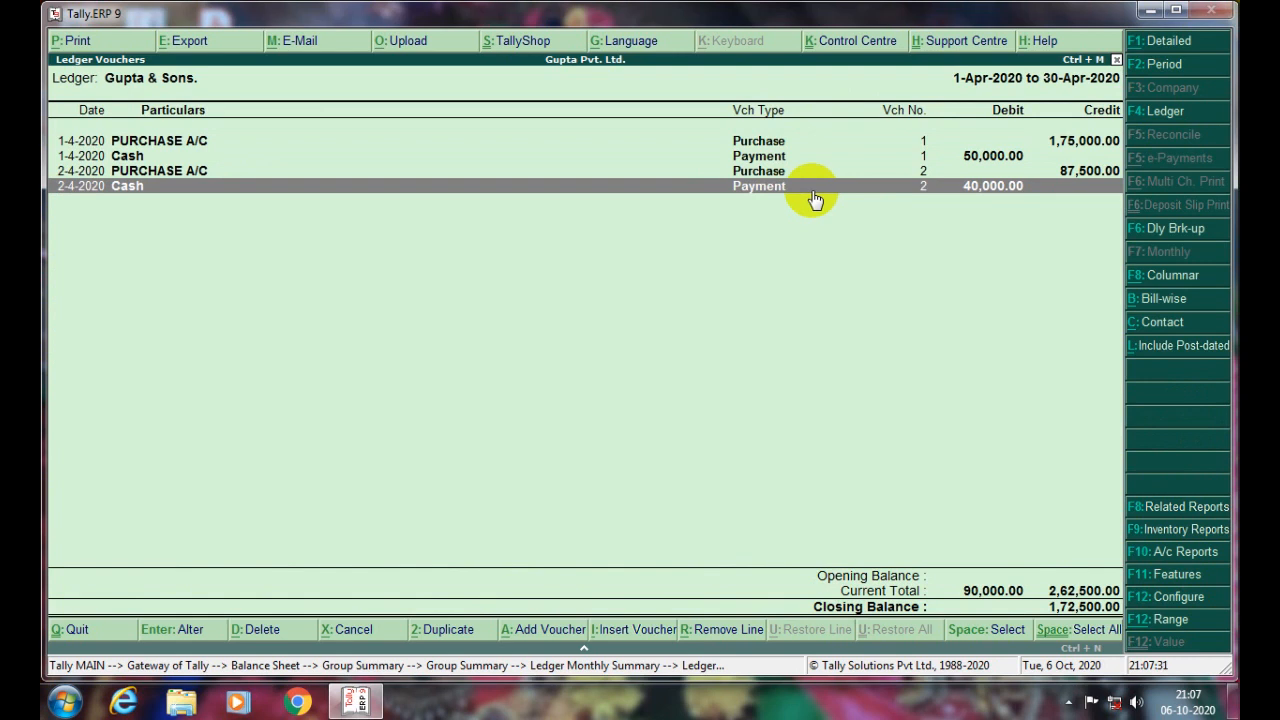
pyautogui.press('Escape')
pyautogui.press('Escape')
pyautogui.press('Escape')
pyautogui.press('Escape')
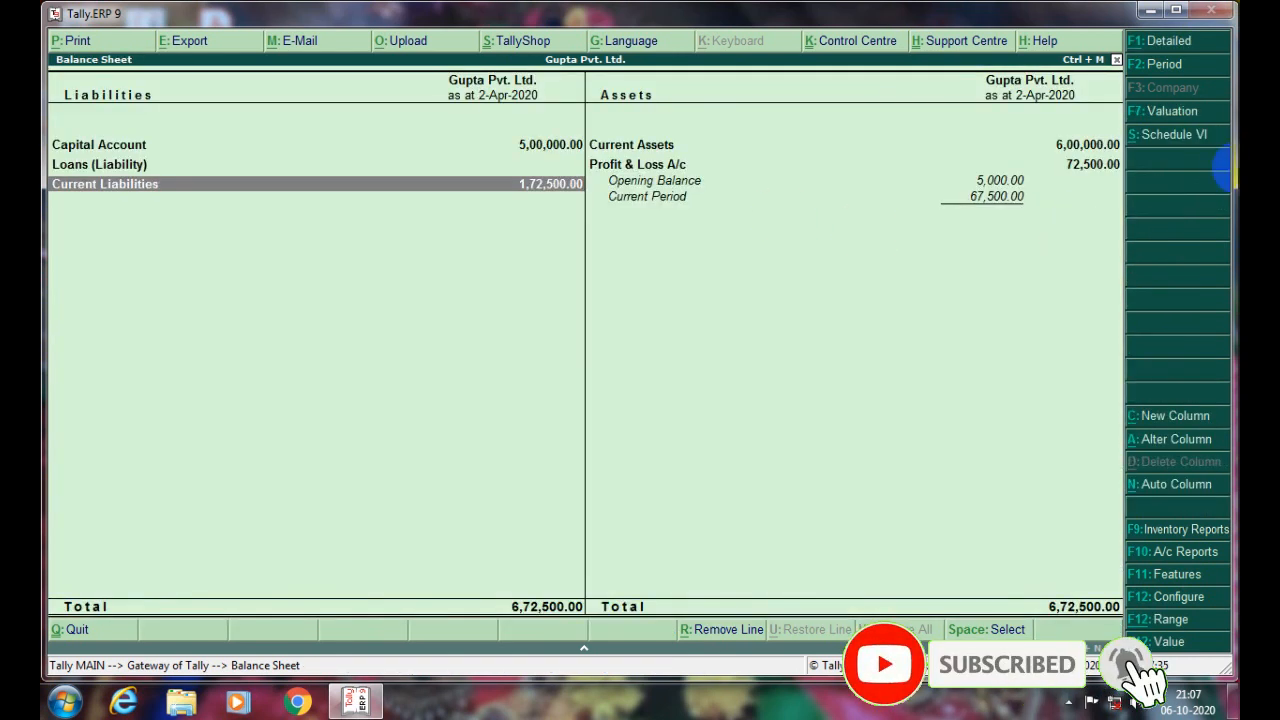
# - Close the Balance Sheet to return to the Gateway of Tally
pyautogui.press('Escape')
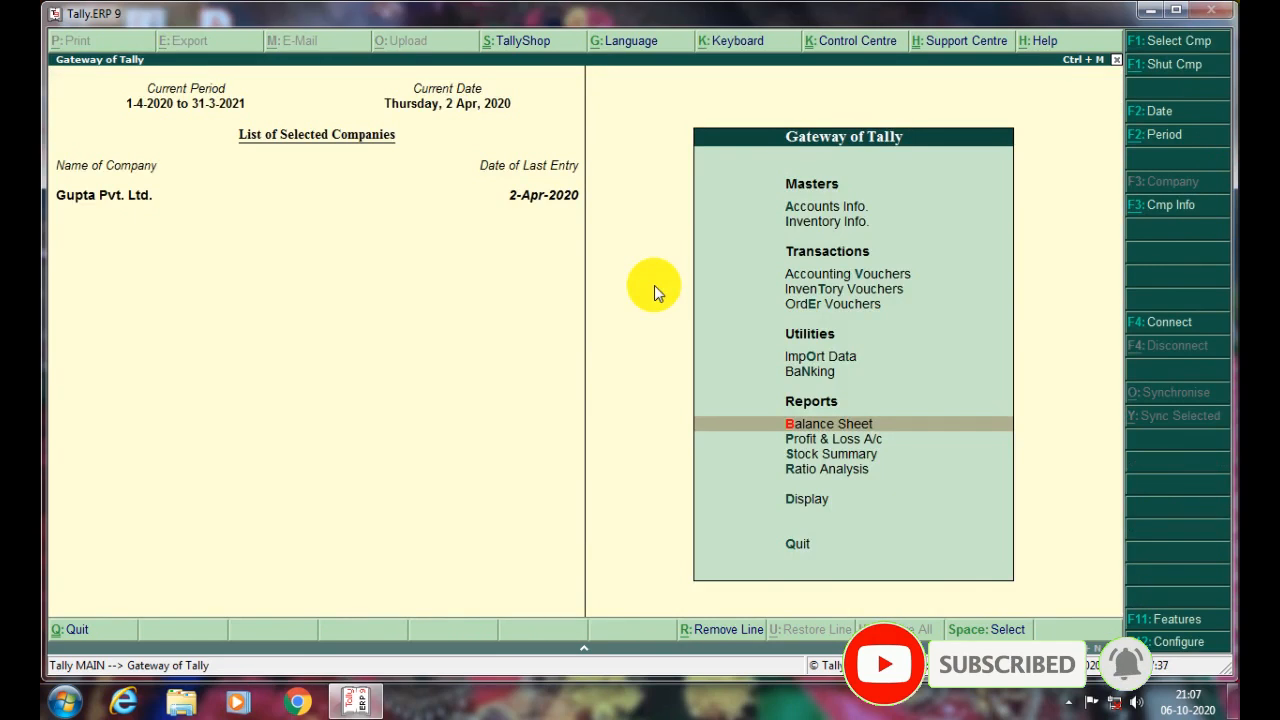